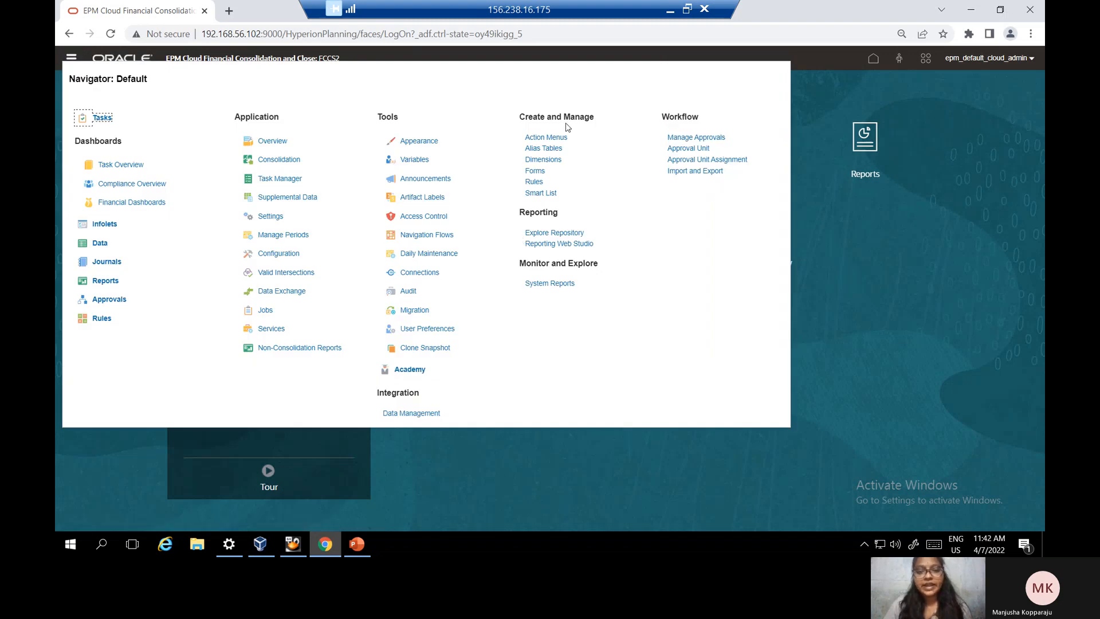
Step: Open the dimension management page and review the dense and sparse performance settings of the Consol cube's dimensions
click(552, 164)
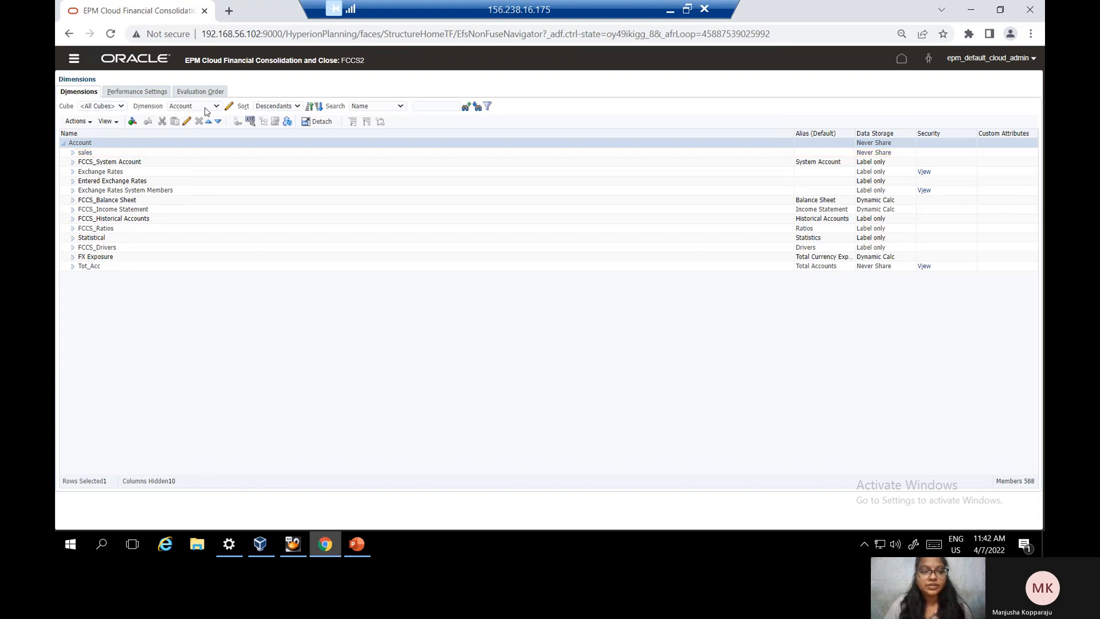
click(143, 93)
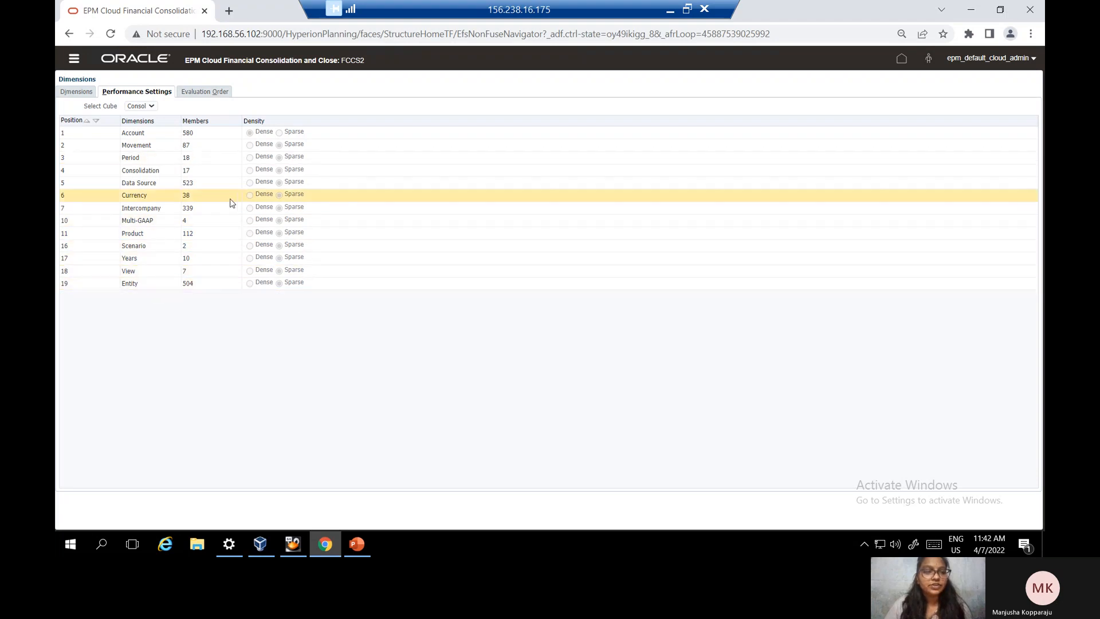
click(77, 94)
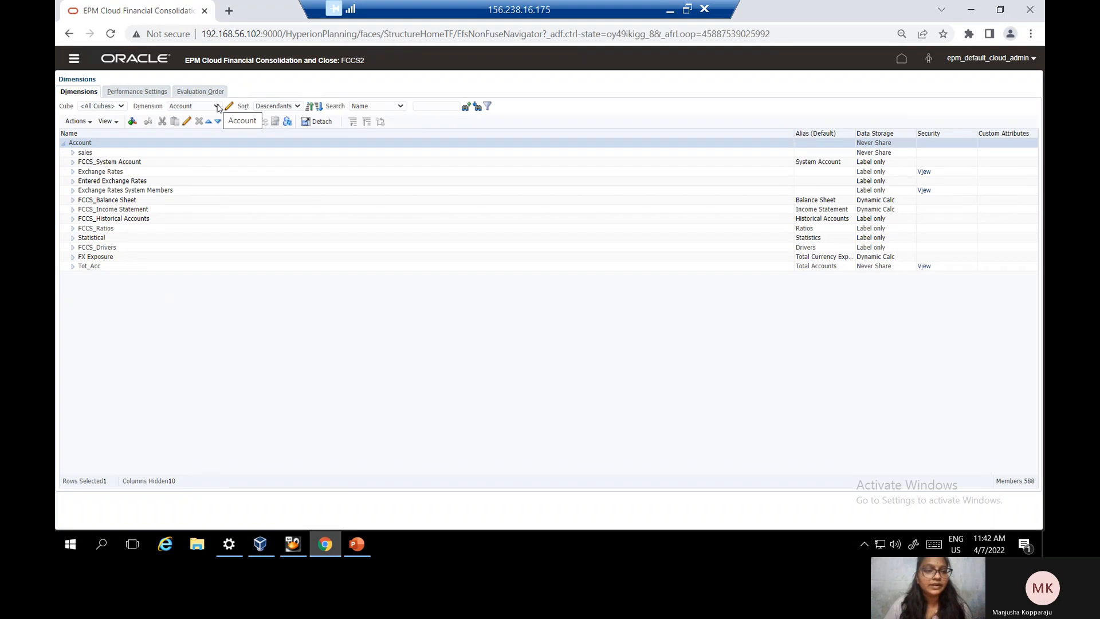
Step: Switch to the Entity dimension and open the management of its custom attributes and values
click(218, 107)
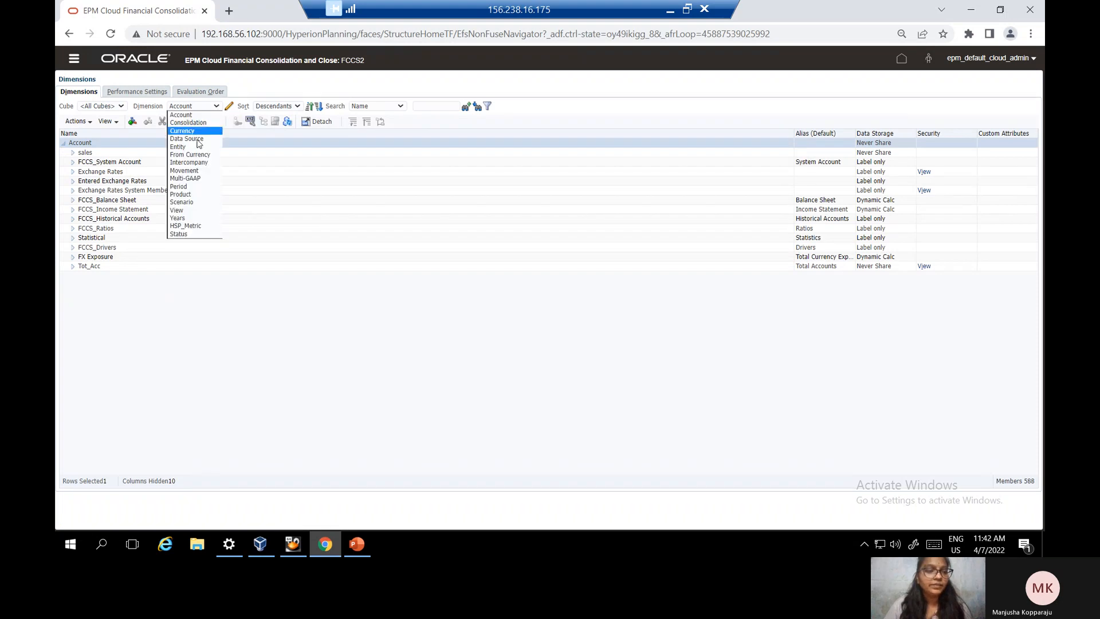
click(195, 148)
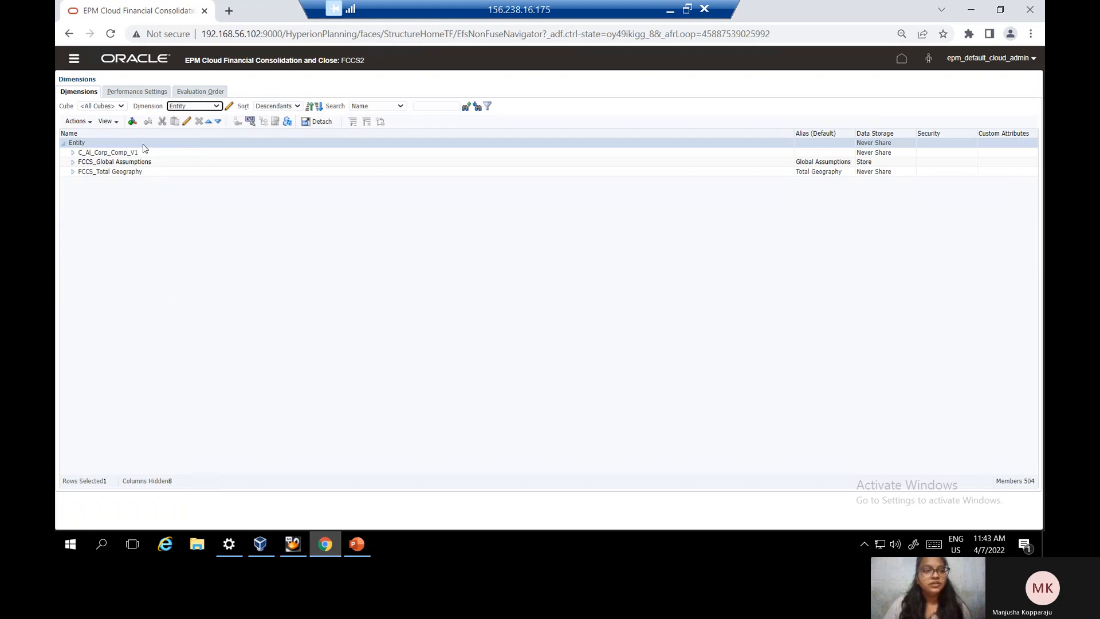
click(90, 146)
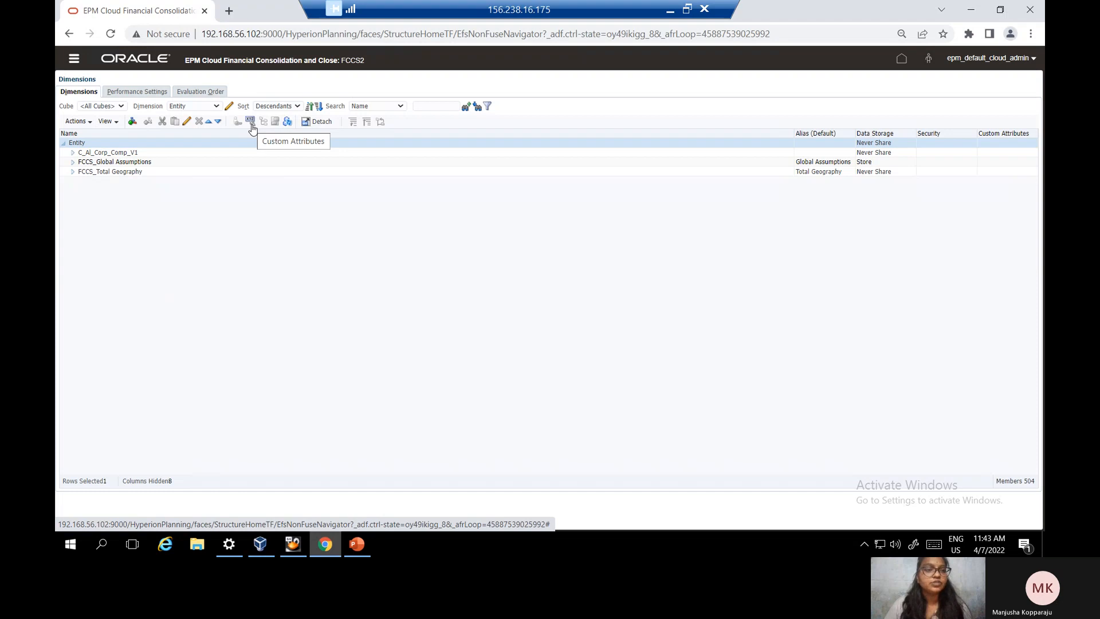
click(90, 123)
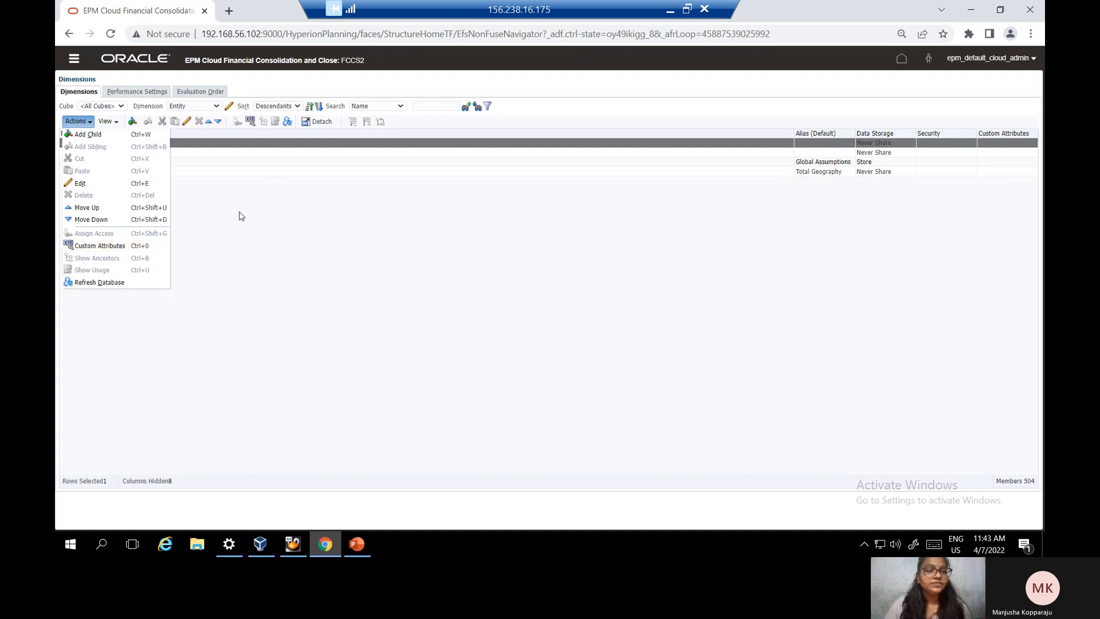
double_click(233, 128)
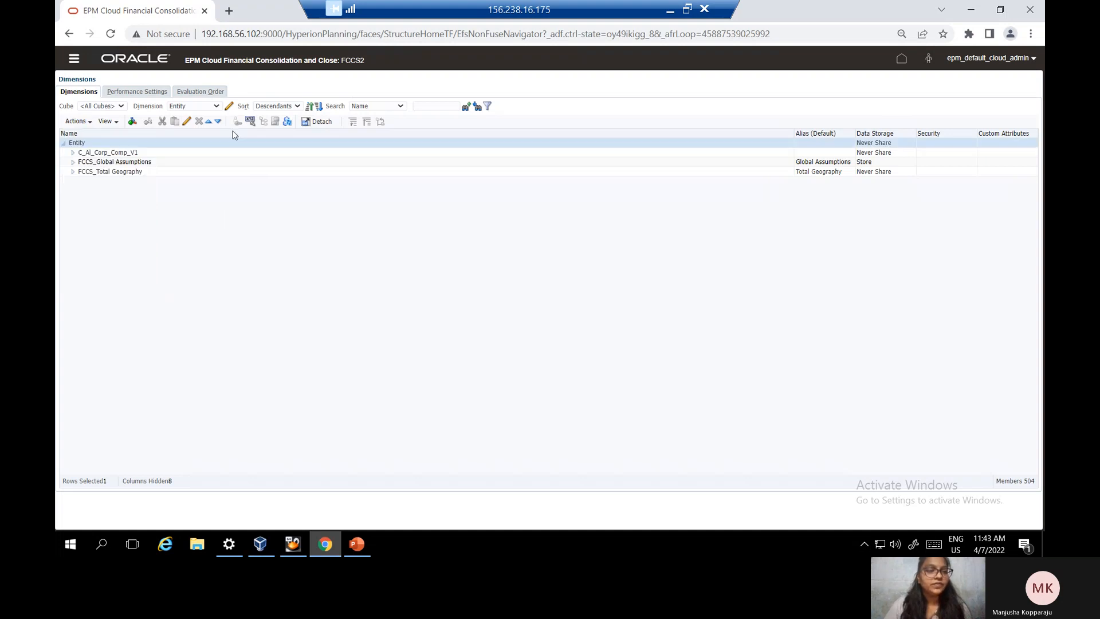
click(232, 199)
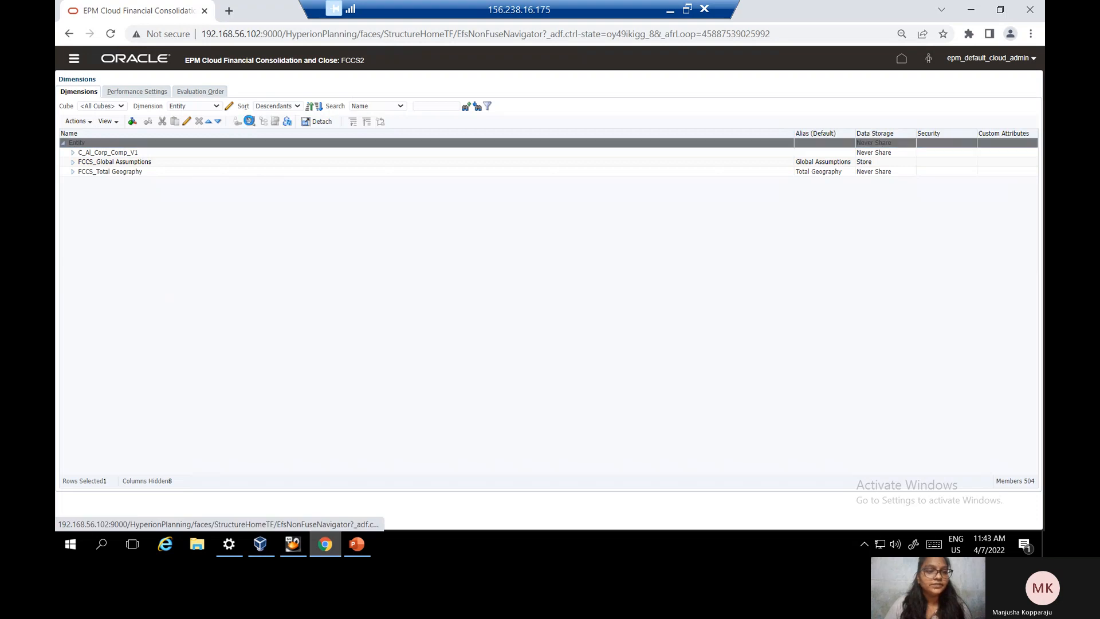
click(249, 121)
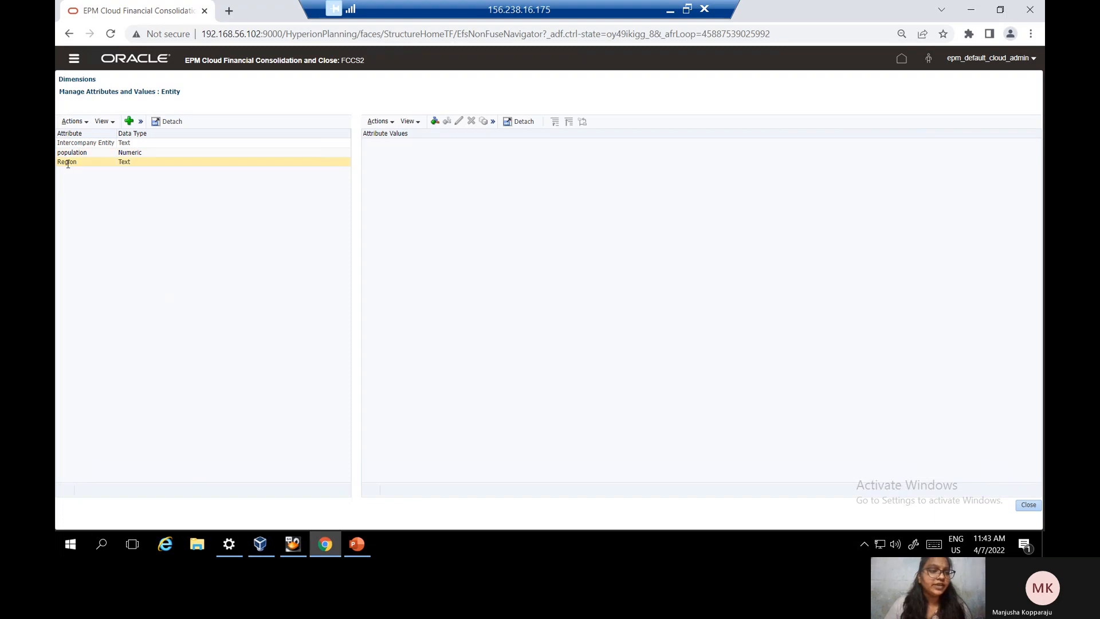
Step: Examine the data types offered for a new Entity attribute, and leave without saving an attribute
click(129, 122)
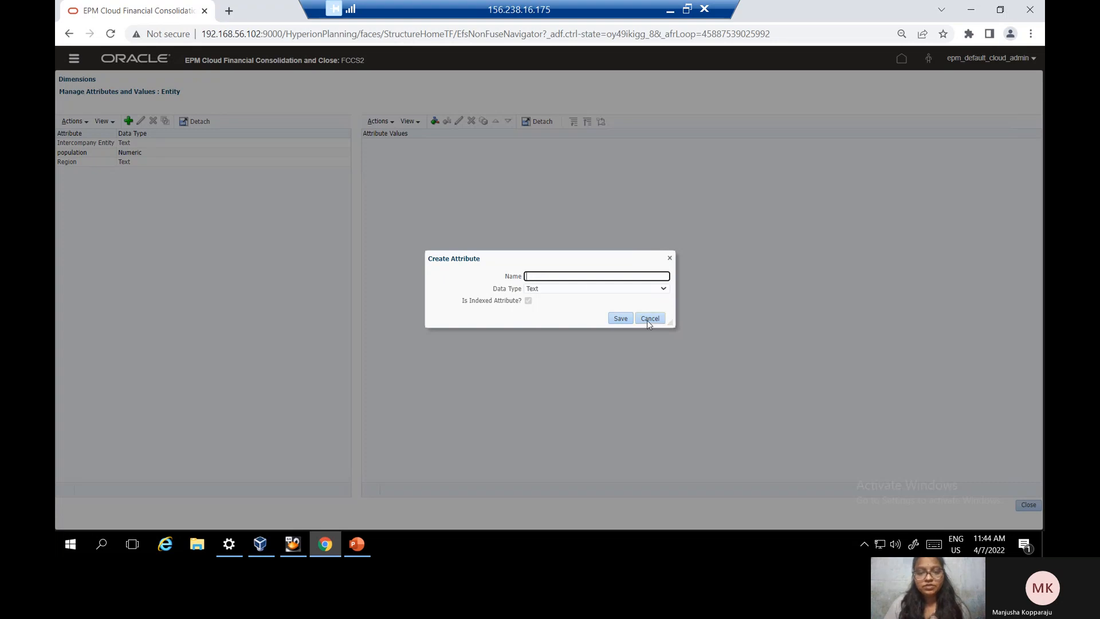
click(617, 292)
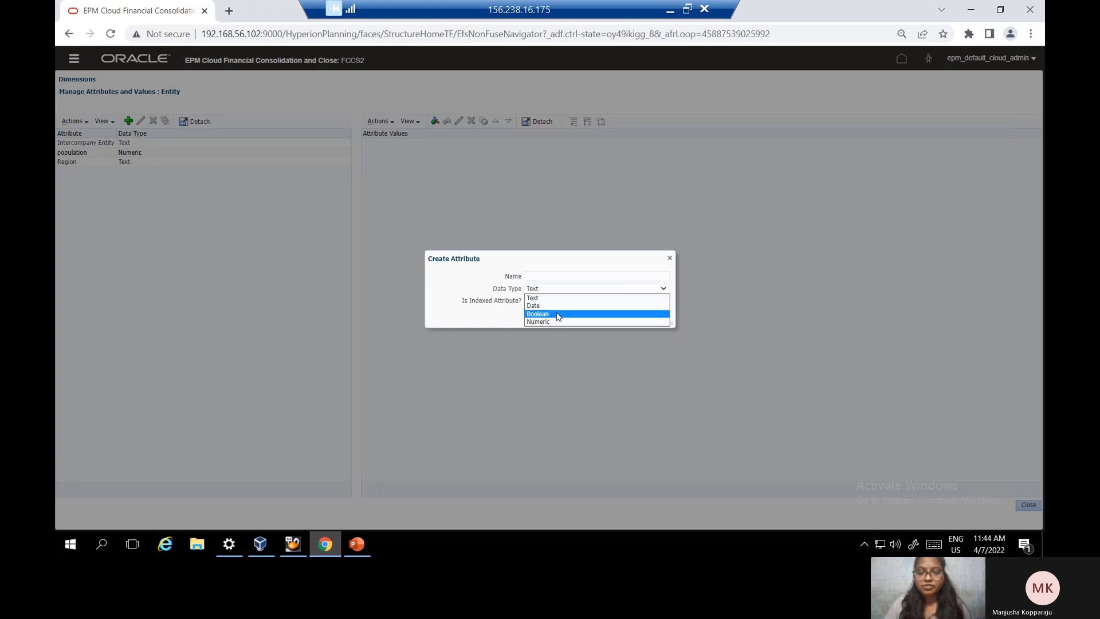
click(592, 369)
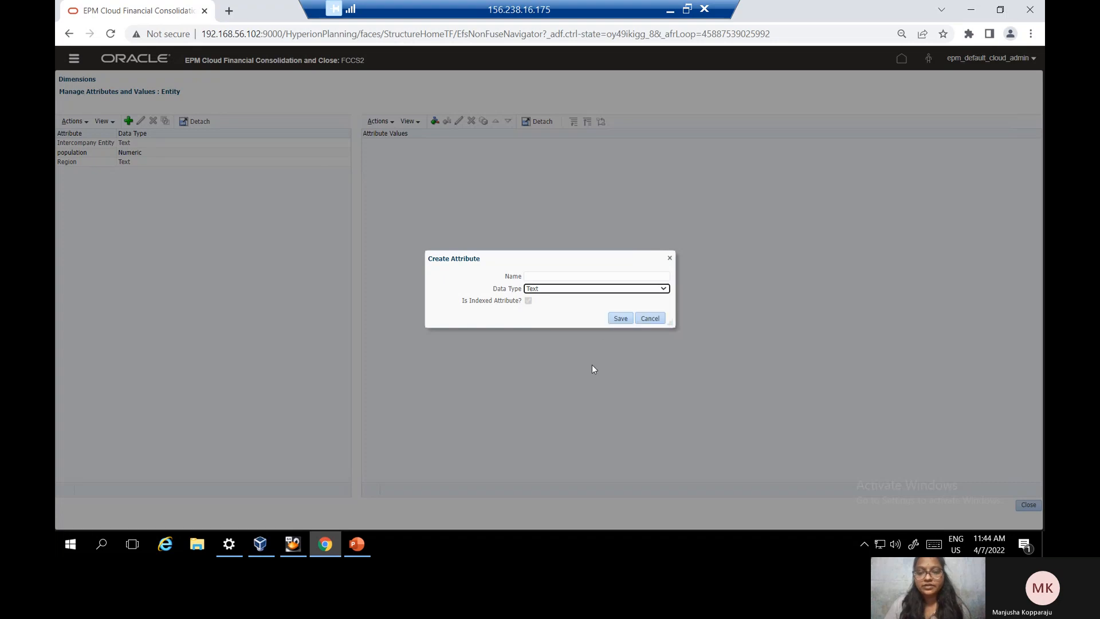
click(651, 319)
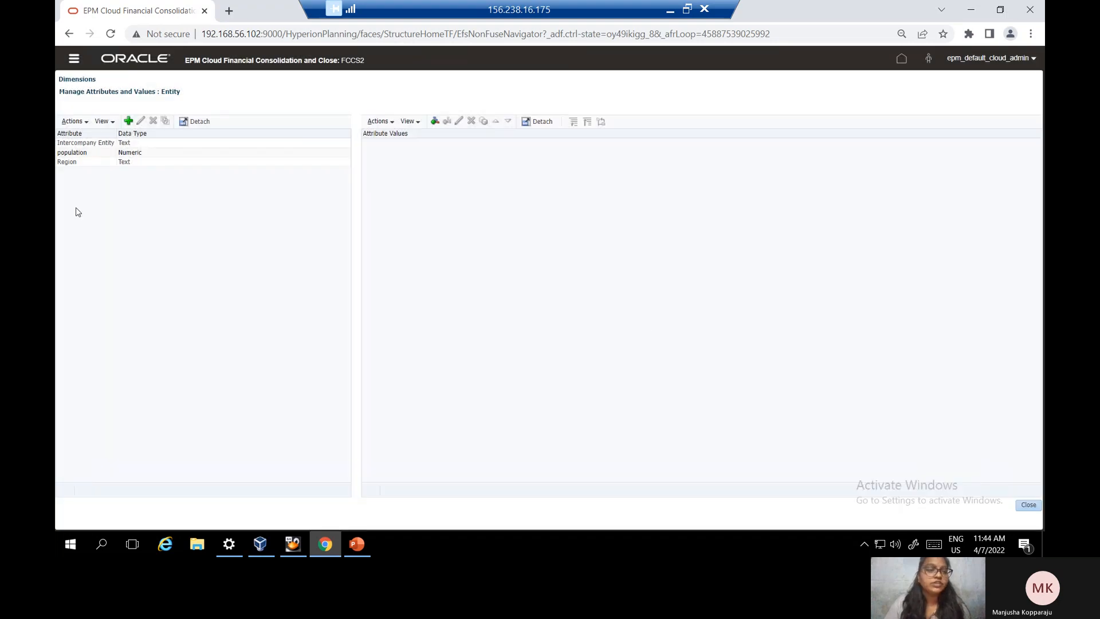
Step: Add a child value named india to the Region attribute and close the attribute management page
click(62, 164)
click(62, 164)
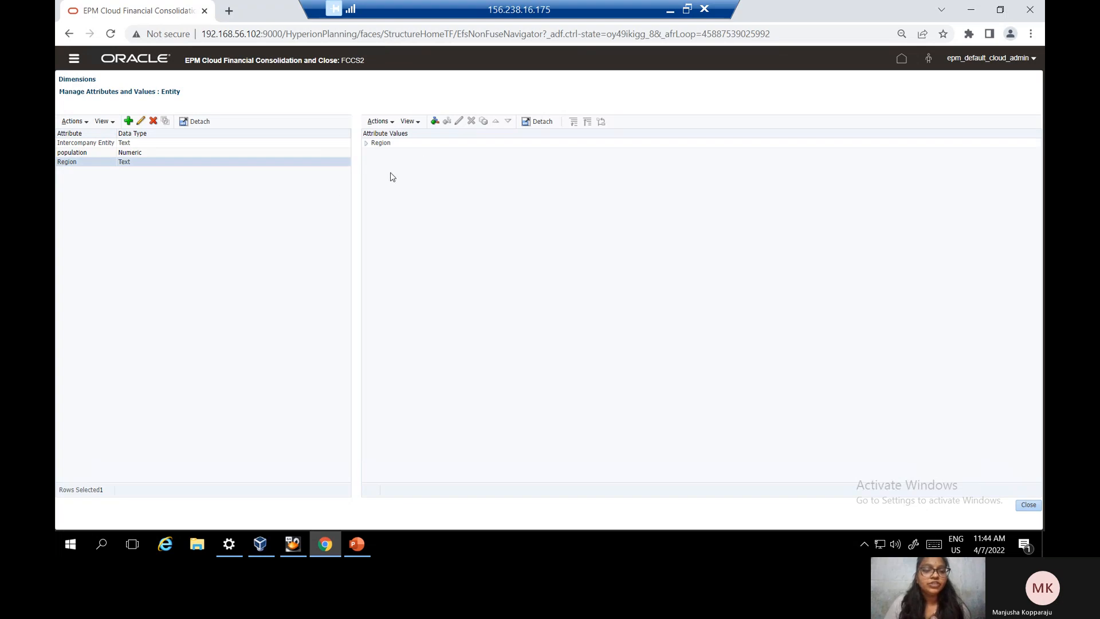
click(367, 145)
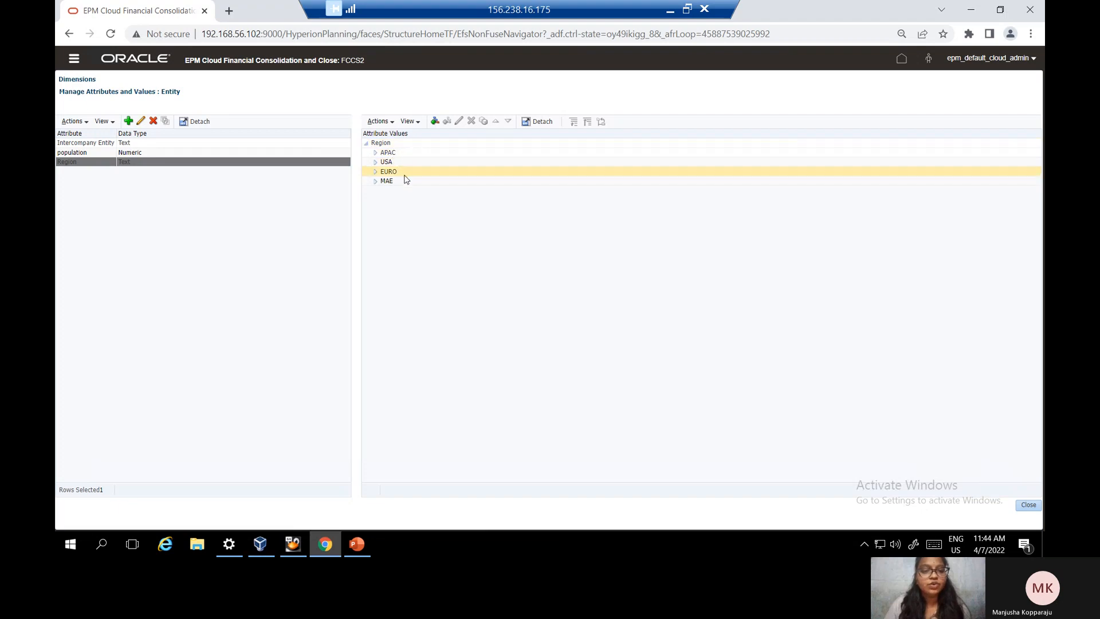
click(388, 143)
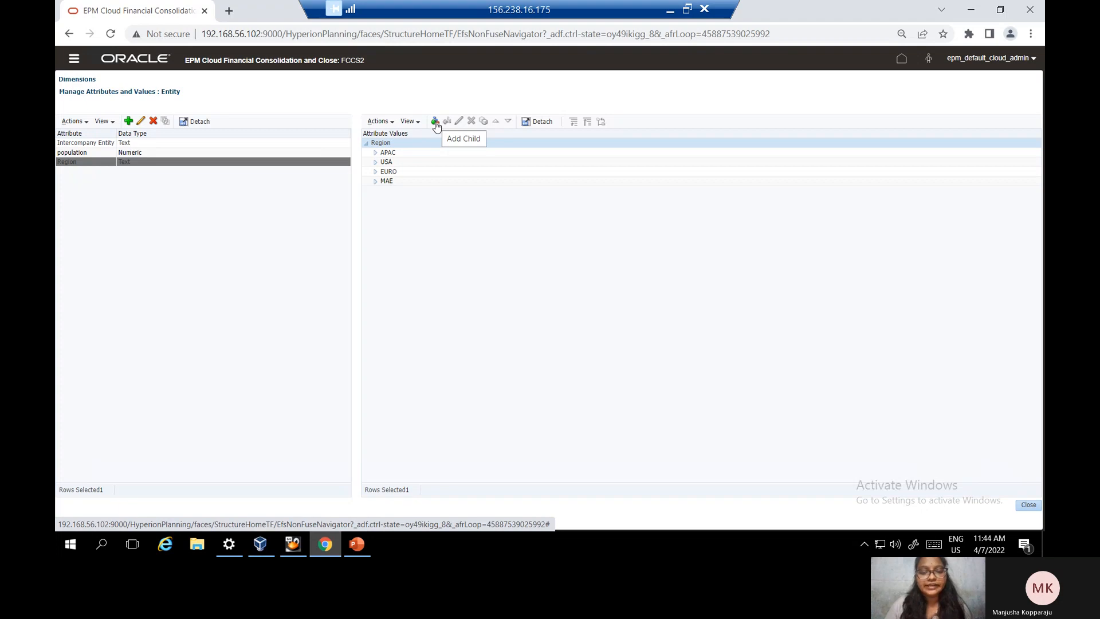
click(435, 122)
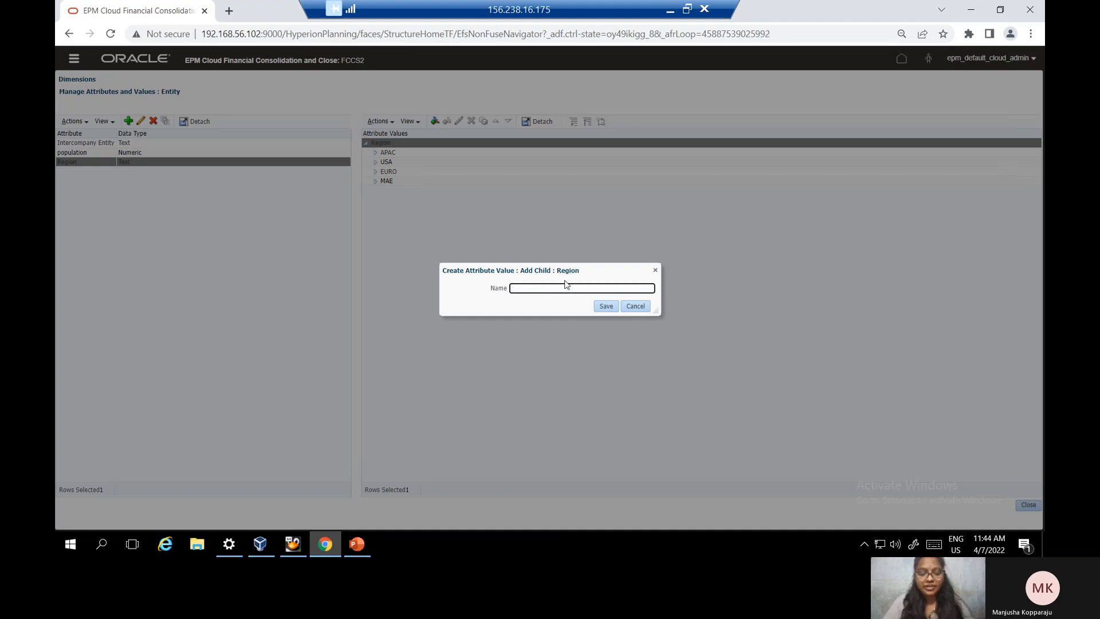
text(india)
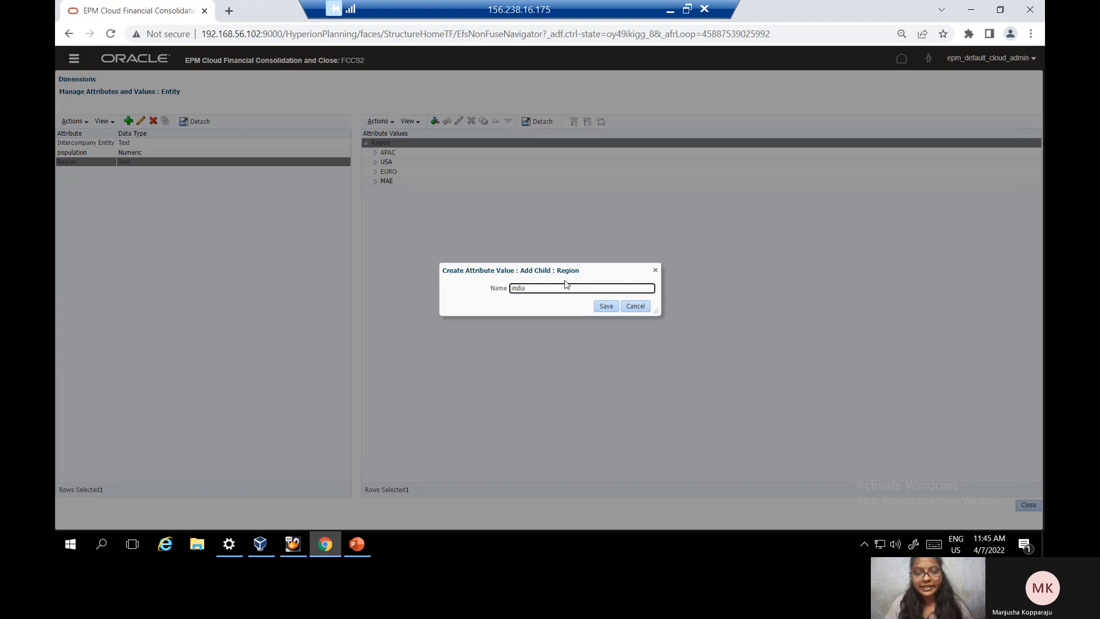
click(606, 306)
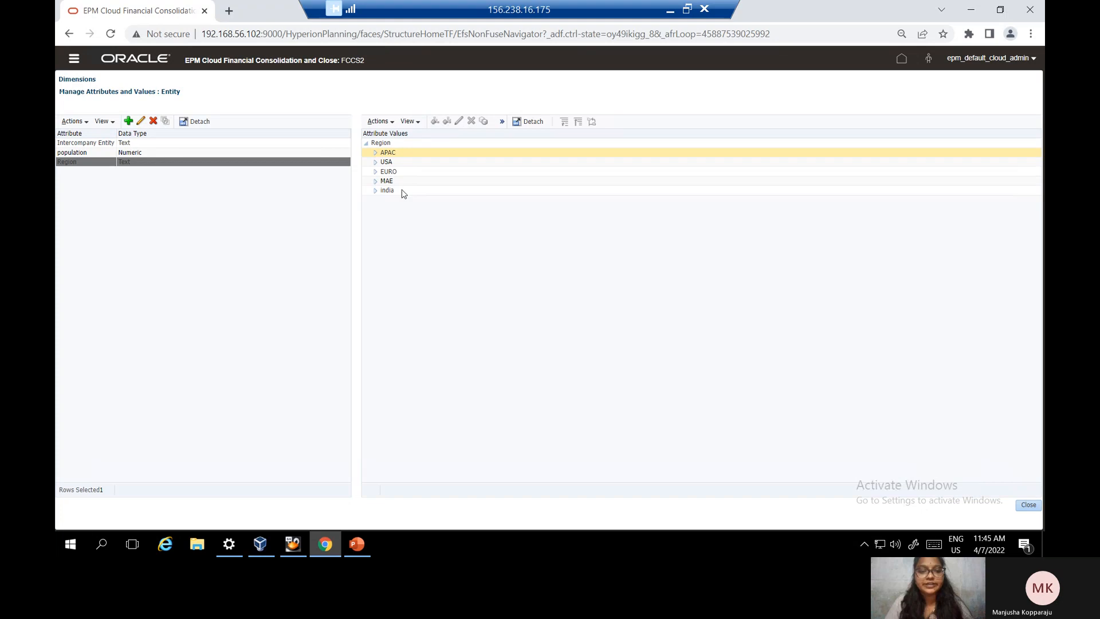
click(1029, 505)
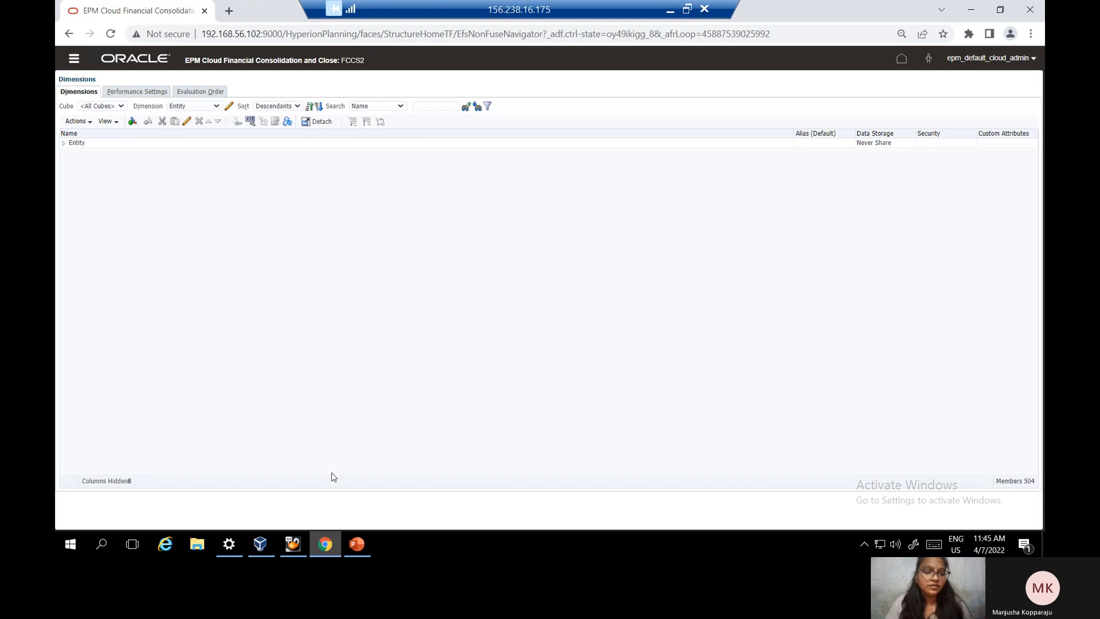
Step: Check the attribute dimension questions in the PowerPoint presentation and return to the Entity dimension in the browser
click(357, 543)
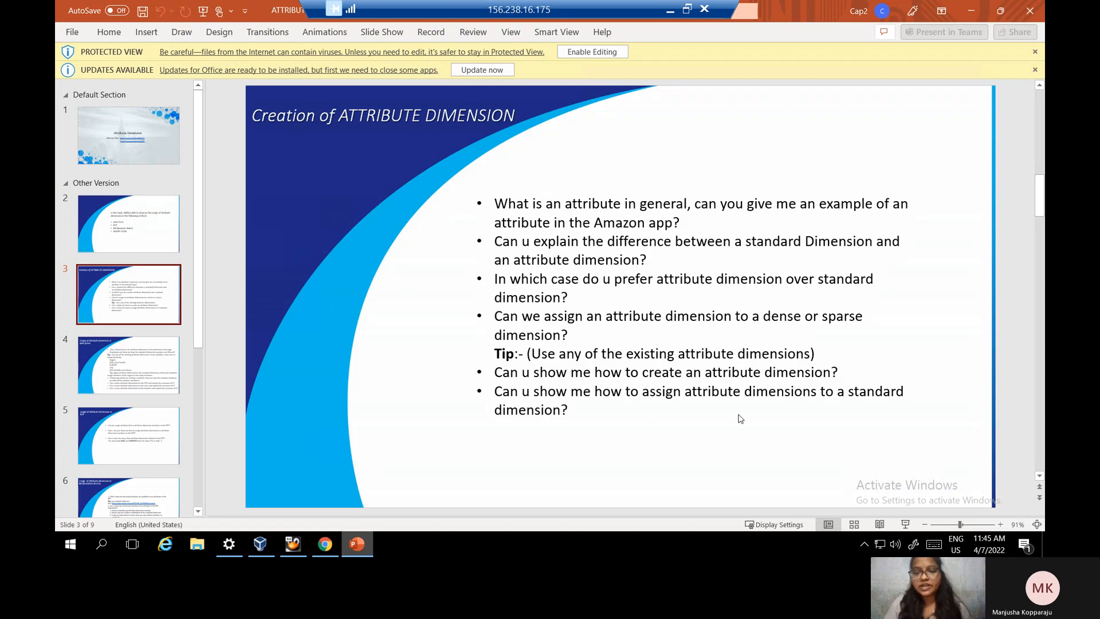
click(326, 545)
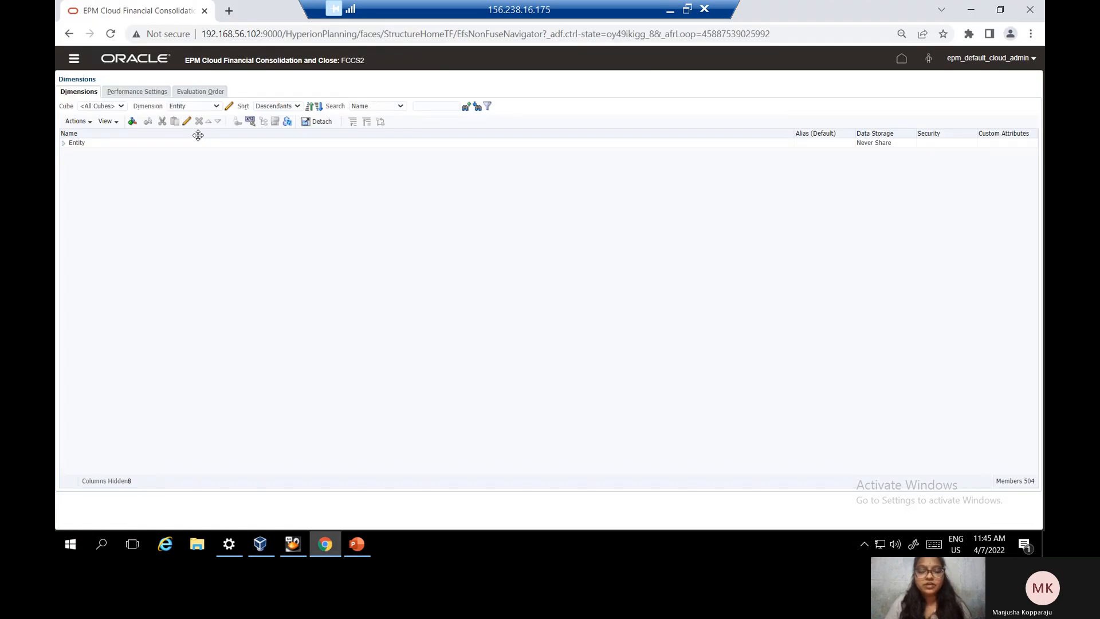
click(217, 107)
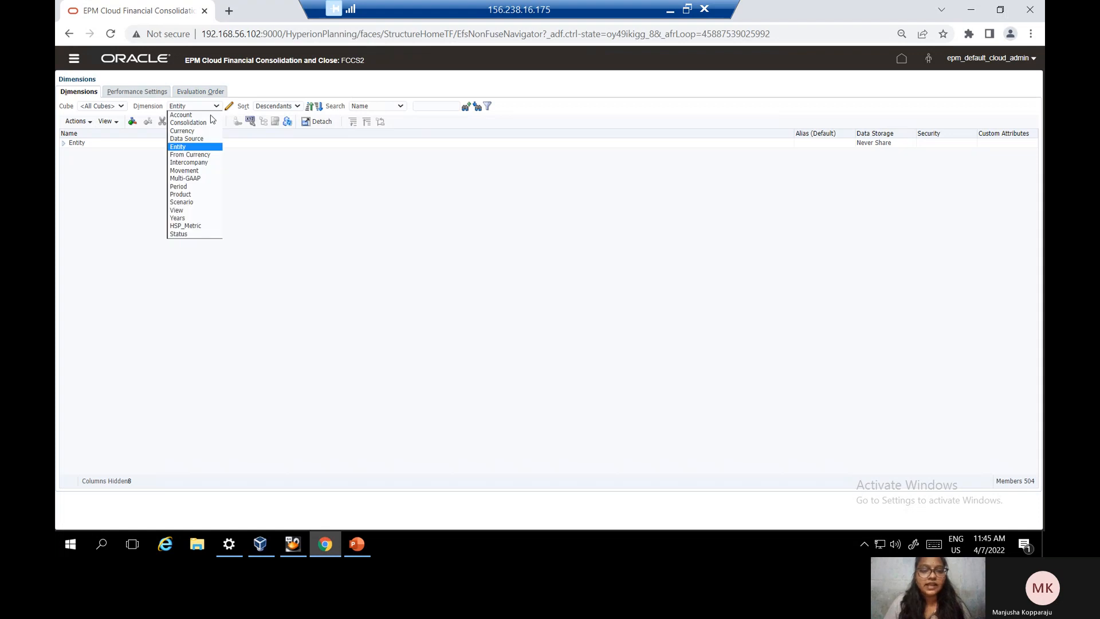
click(202, 149)
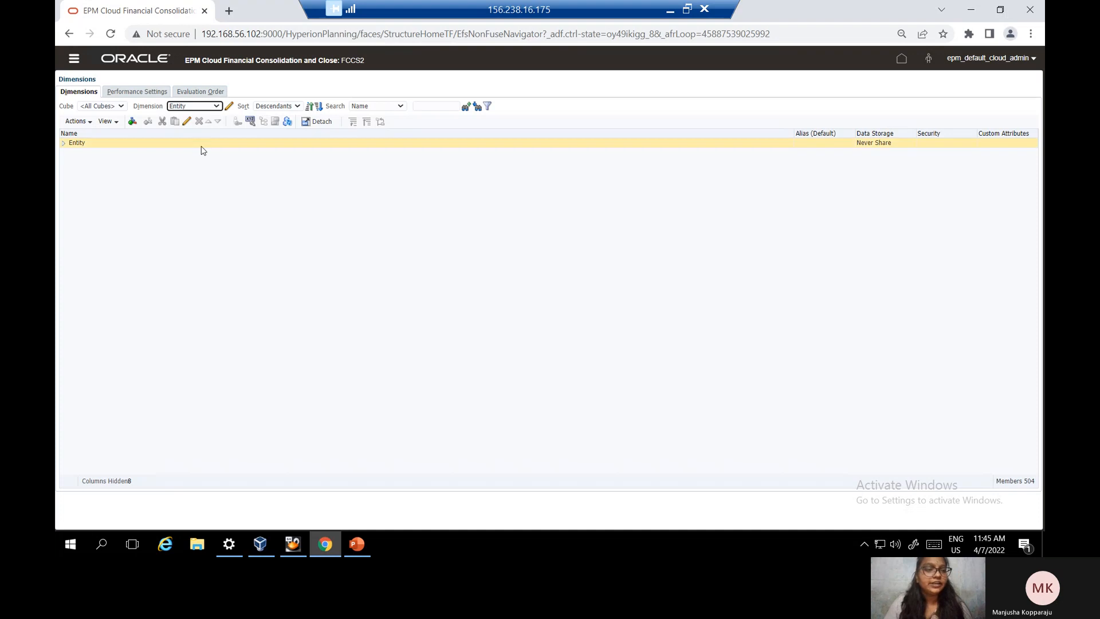
Step: Expand Entity, FCCS_Total Geography and Segments, and examine the child members of EN01 before collapsing it
click(63, 146)
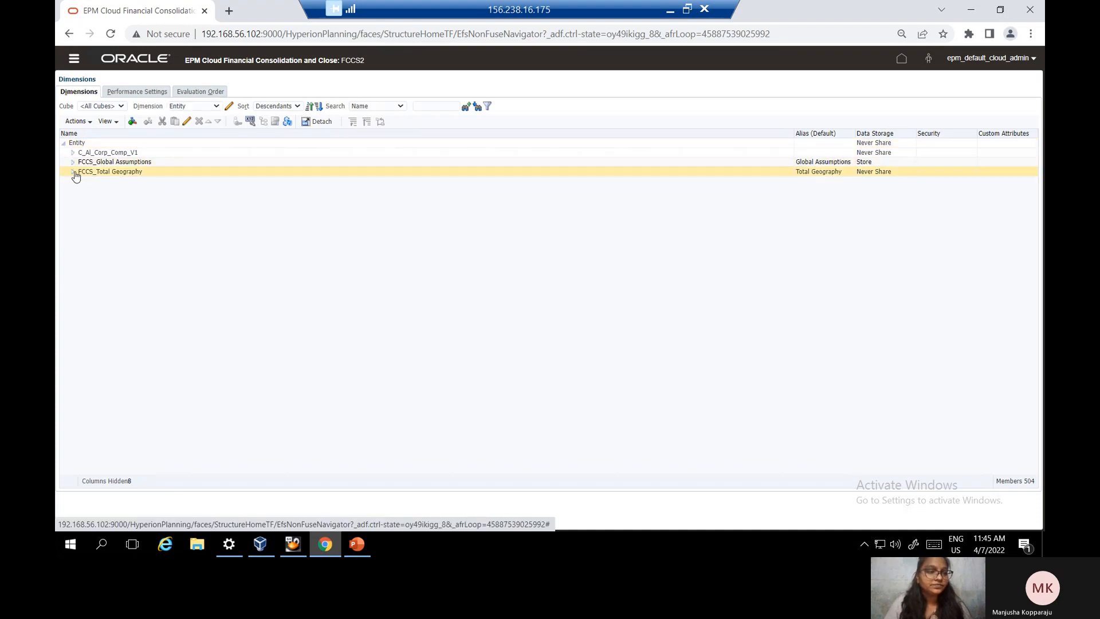
click(74, 173)
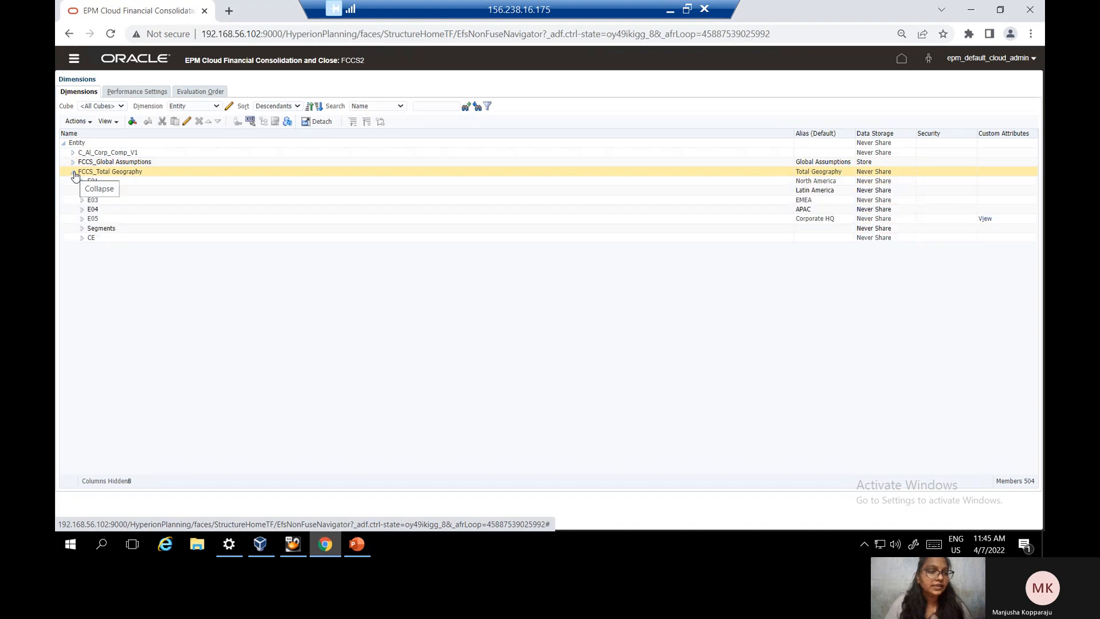
click(82, 228)
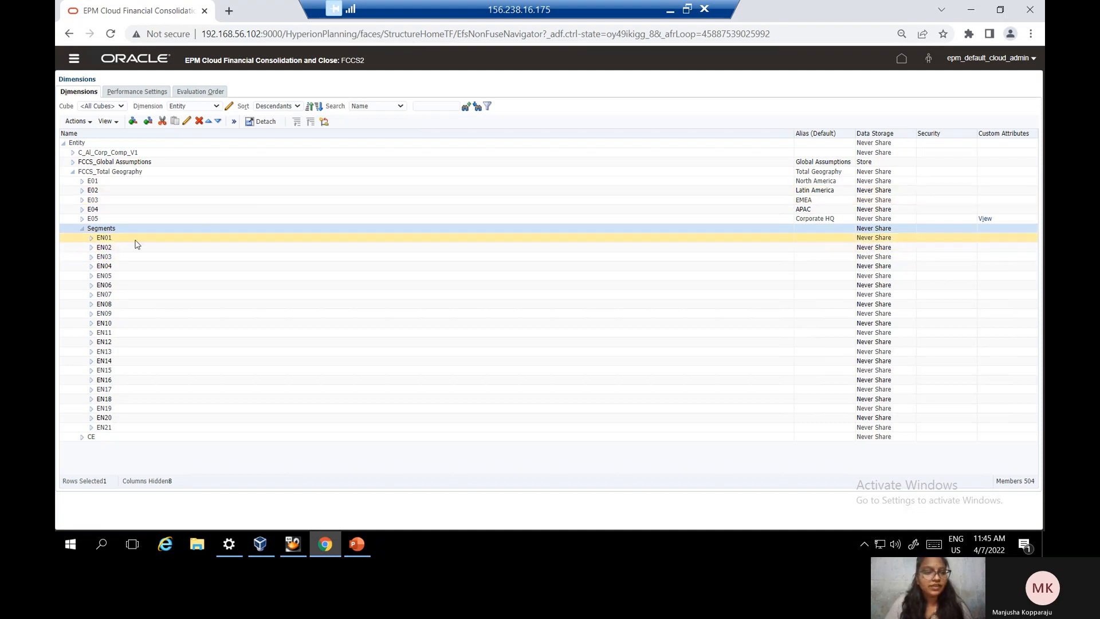
click(91, 240)
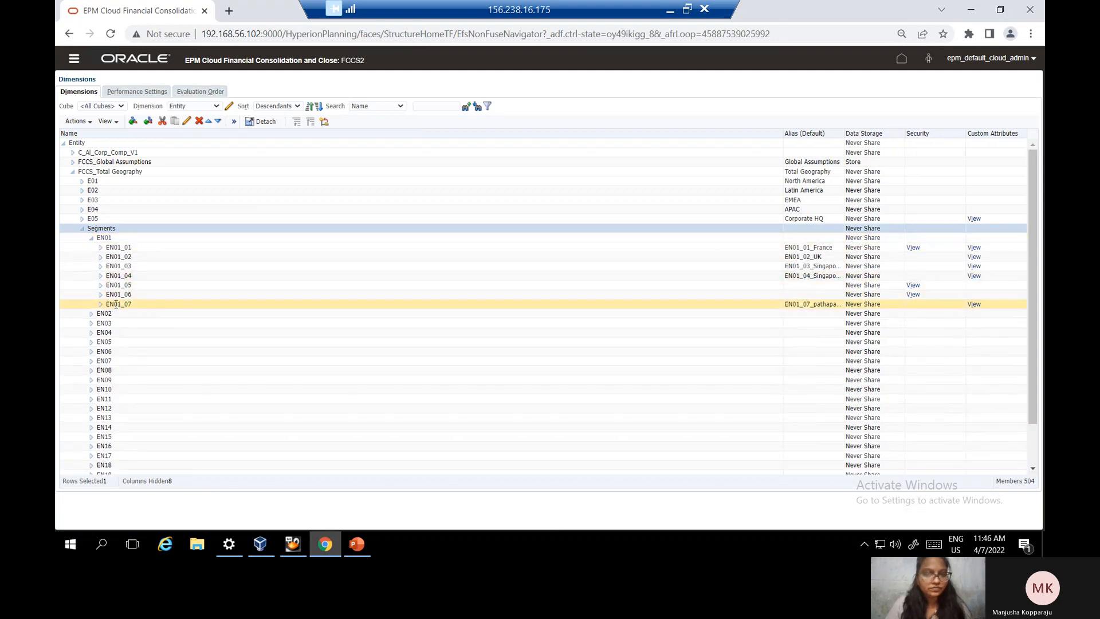
click(80, 229)
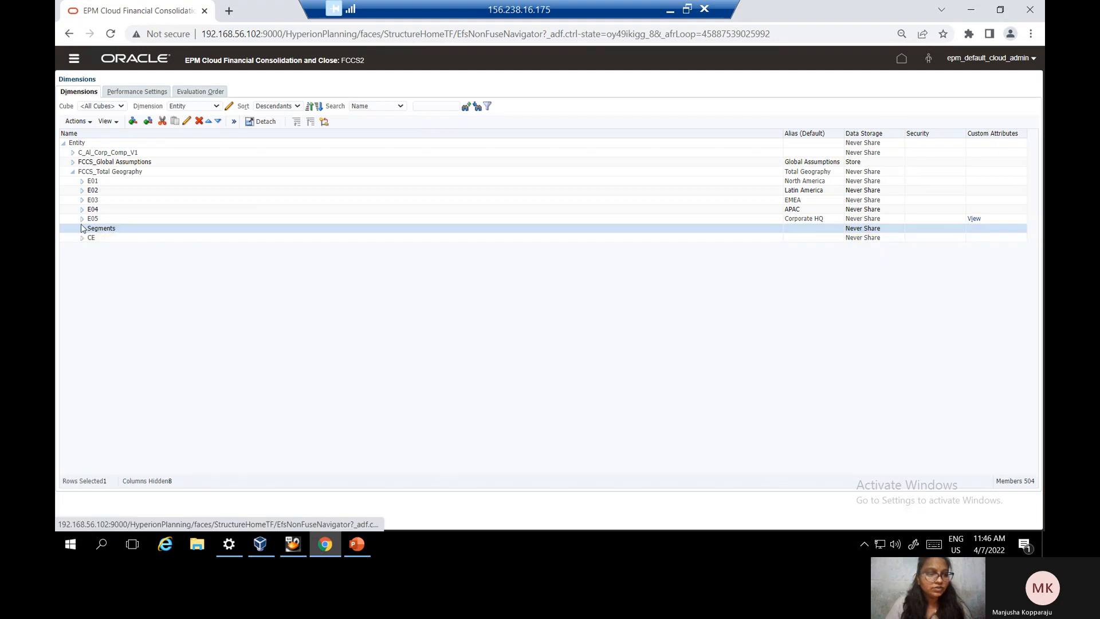
click(83, 229)
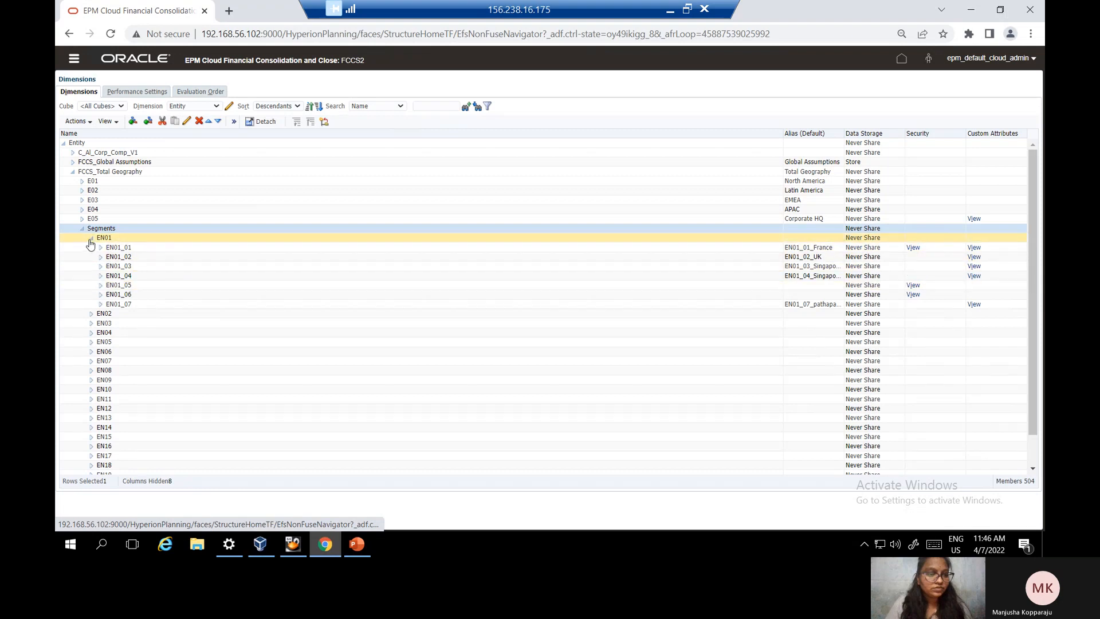
click(91, 239)
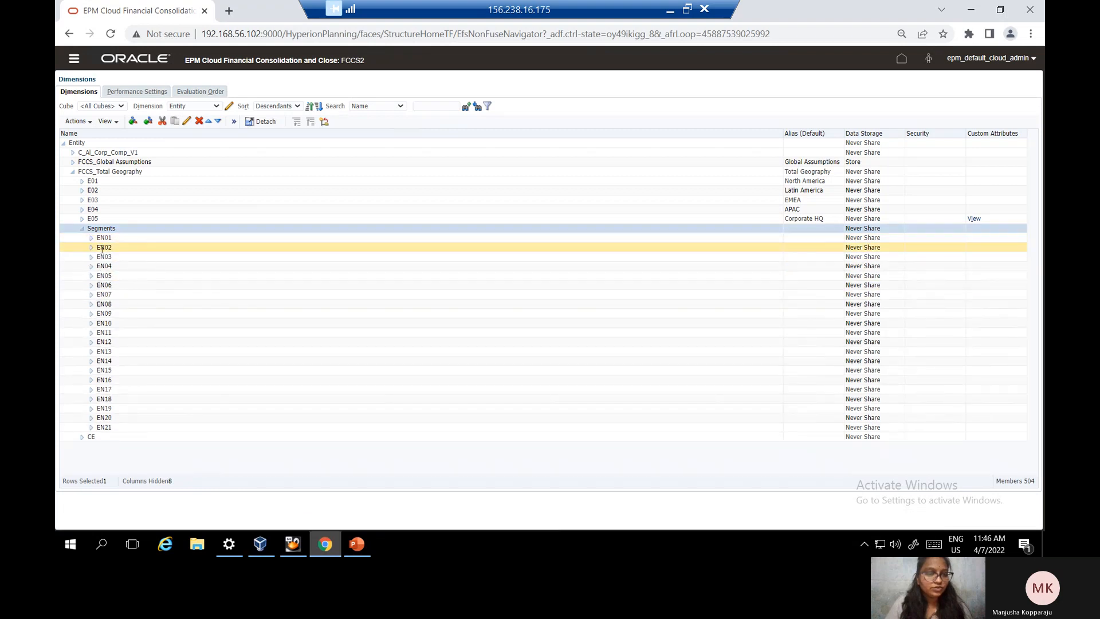
Step: Expand EN02 and EN03 under Segments to examine their child entities and custom attribute assignments
click(102, 248)
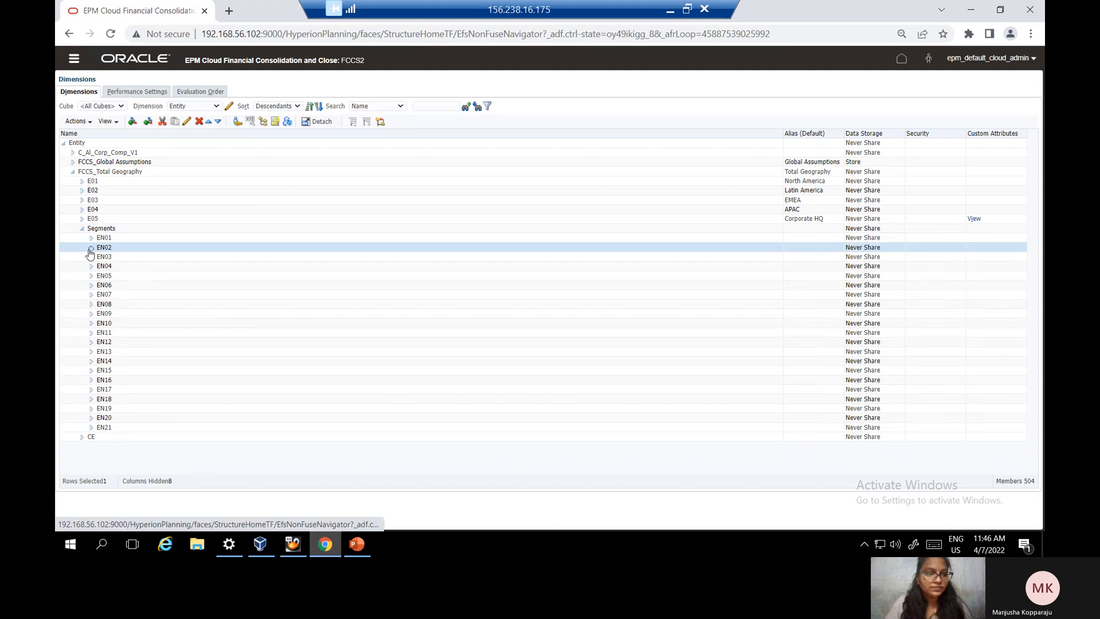
click(90, 249)
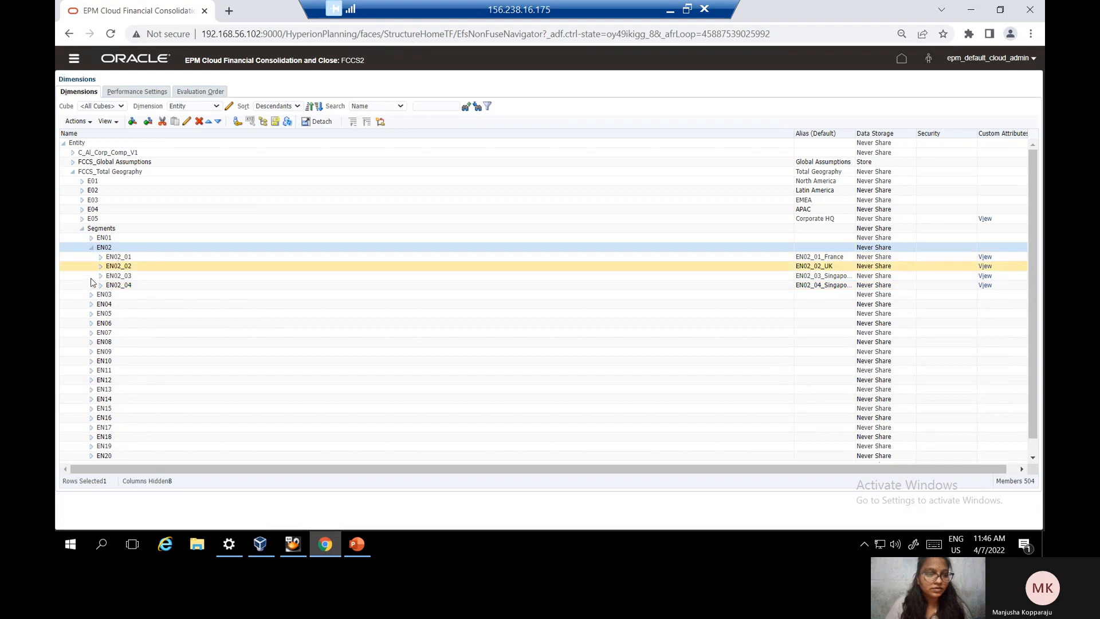
click(92, 295)
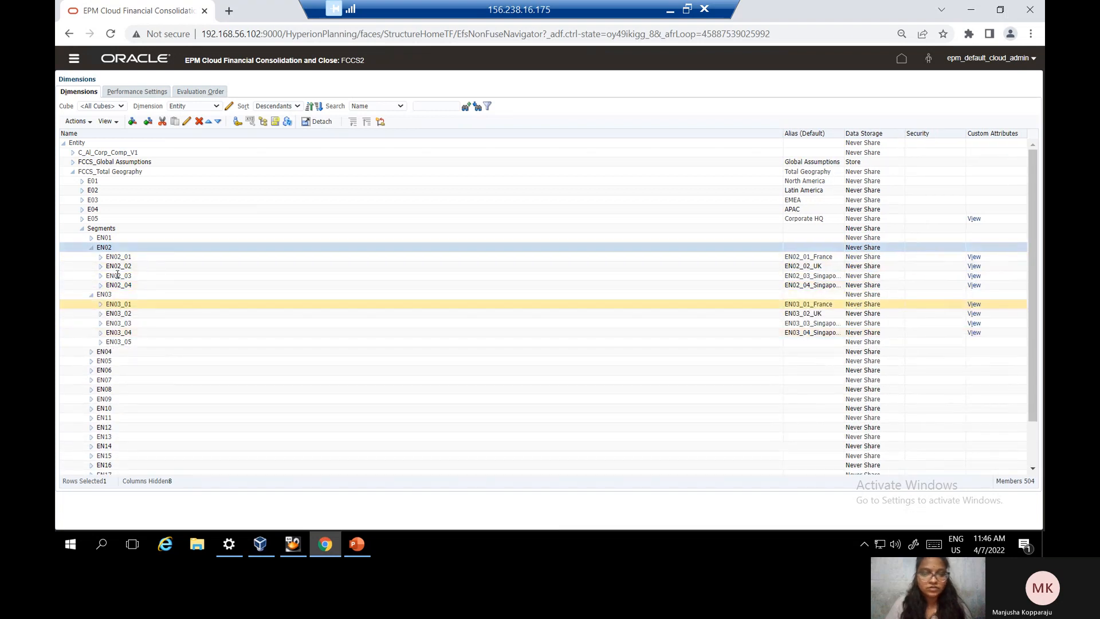
Step: Collapse Segments, expand C_Al_Corp_Comp_V1, and open the attribute values of its member C_200 for editing
click(82, 228)
click(72, 153)
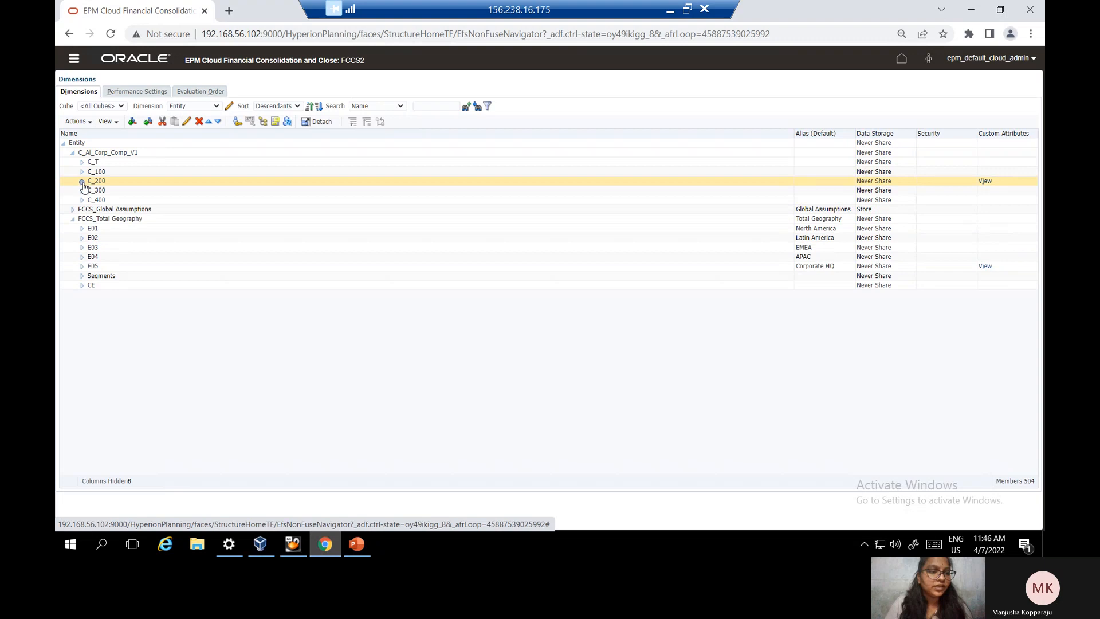
click(116, 182)
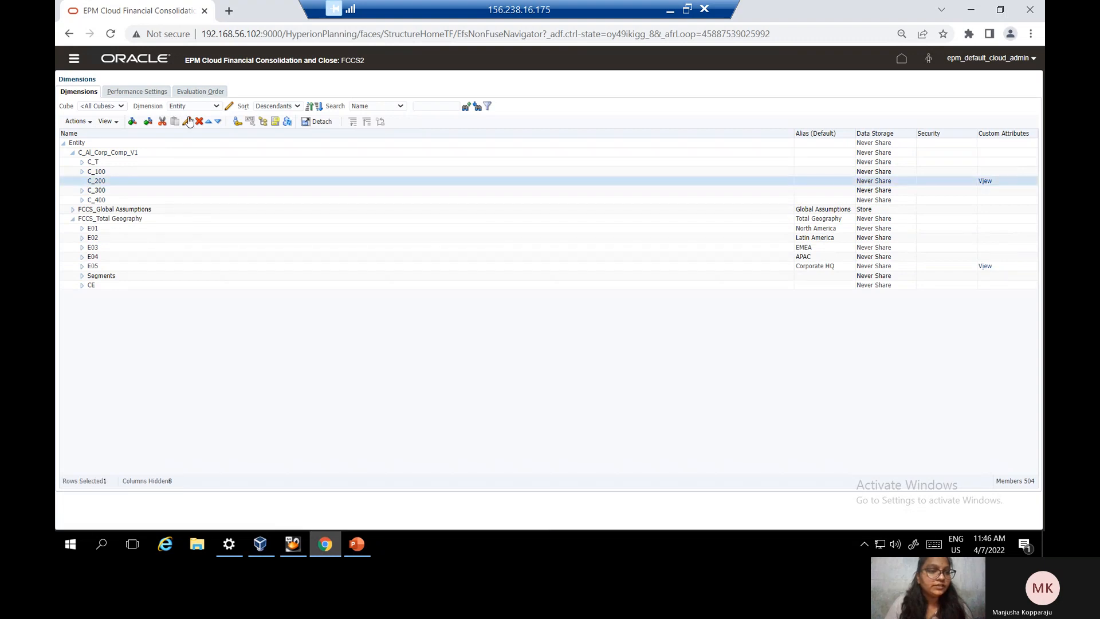
click(188, 122)
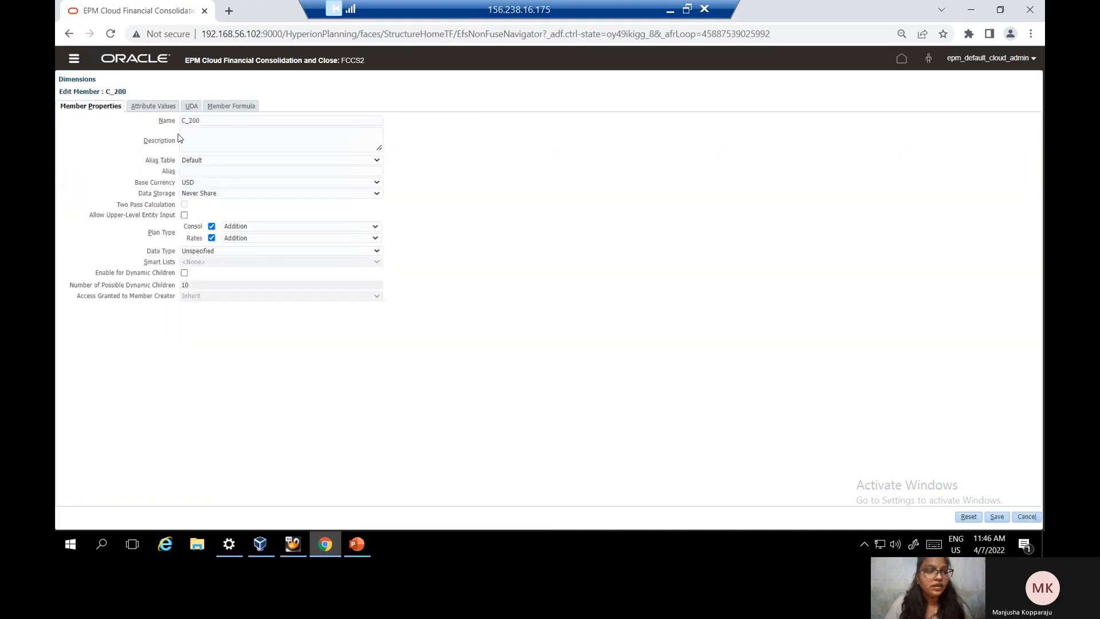
click(151, 107)
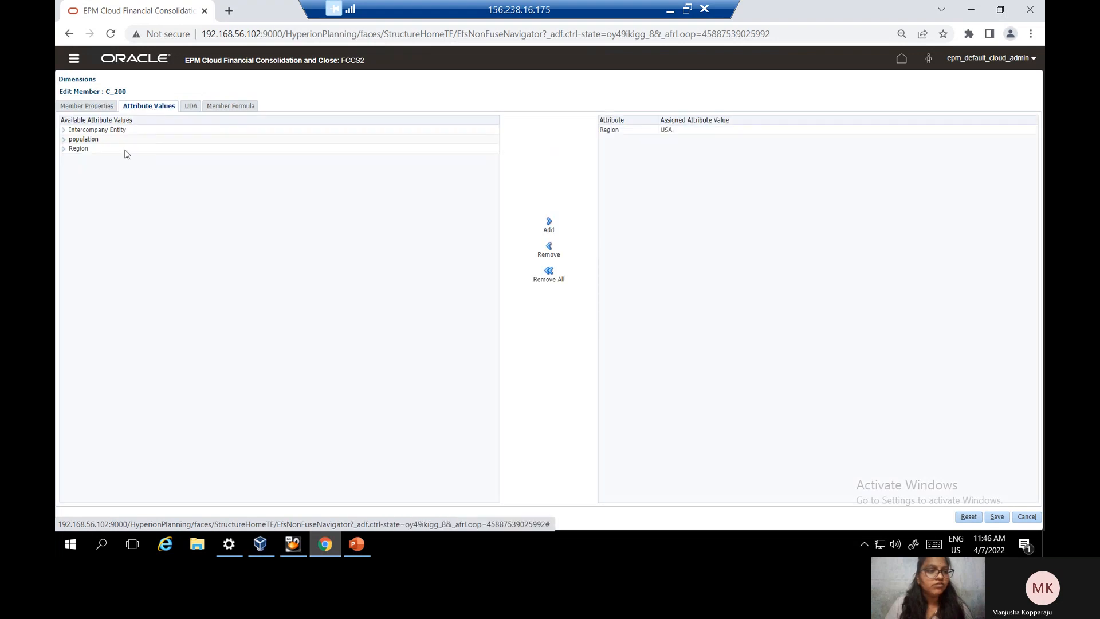
Step: Assign the EURO value of the Region attribute to the C_200 entity member and save the member
click(63, 150)
click(63, 151)
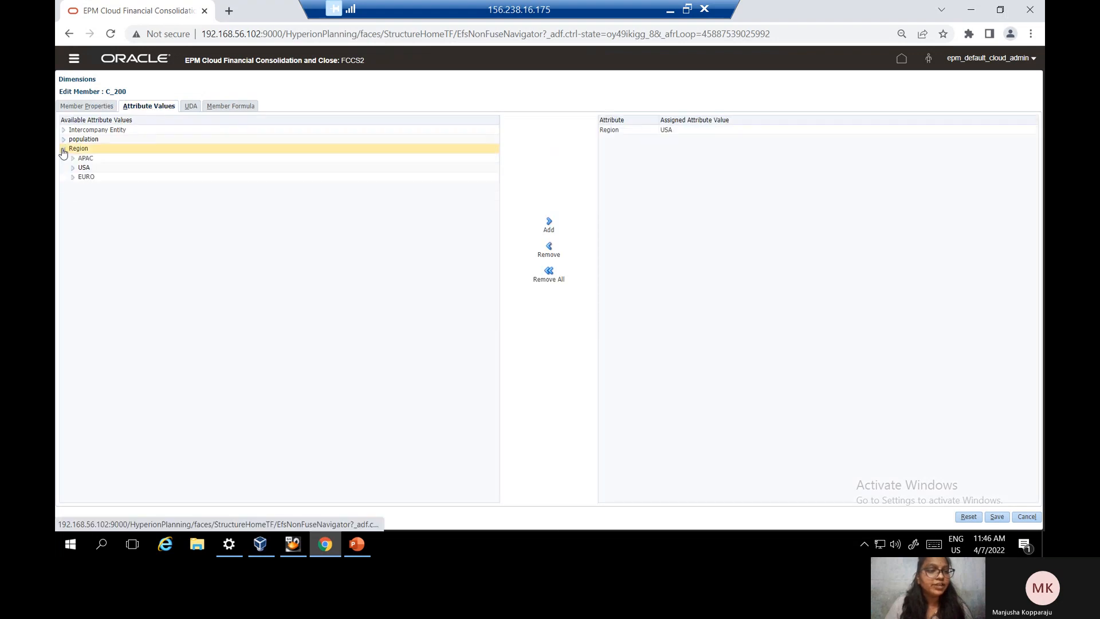
click(63, 150)
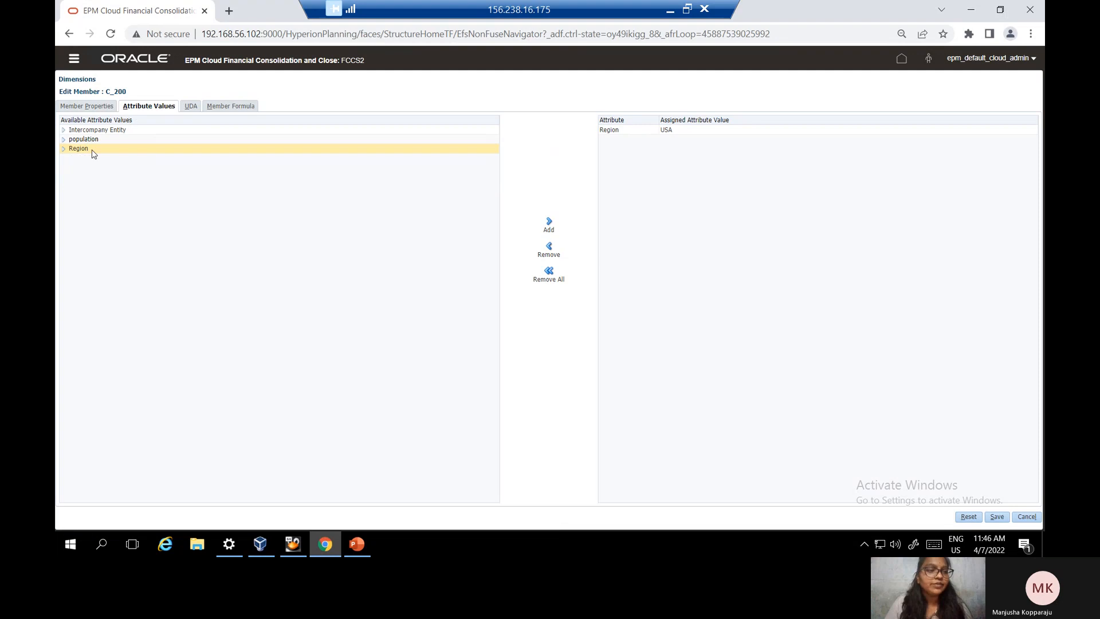
click(63, 150)
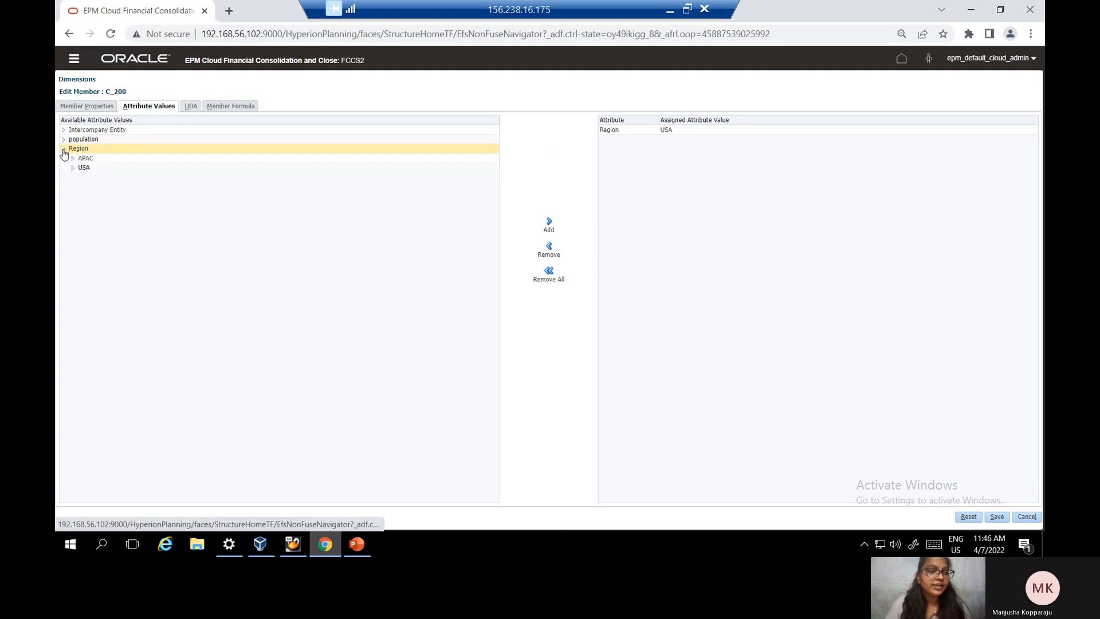
click(87, 160)
click(90, 168)
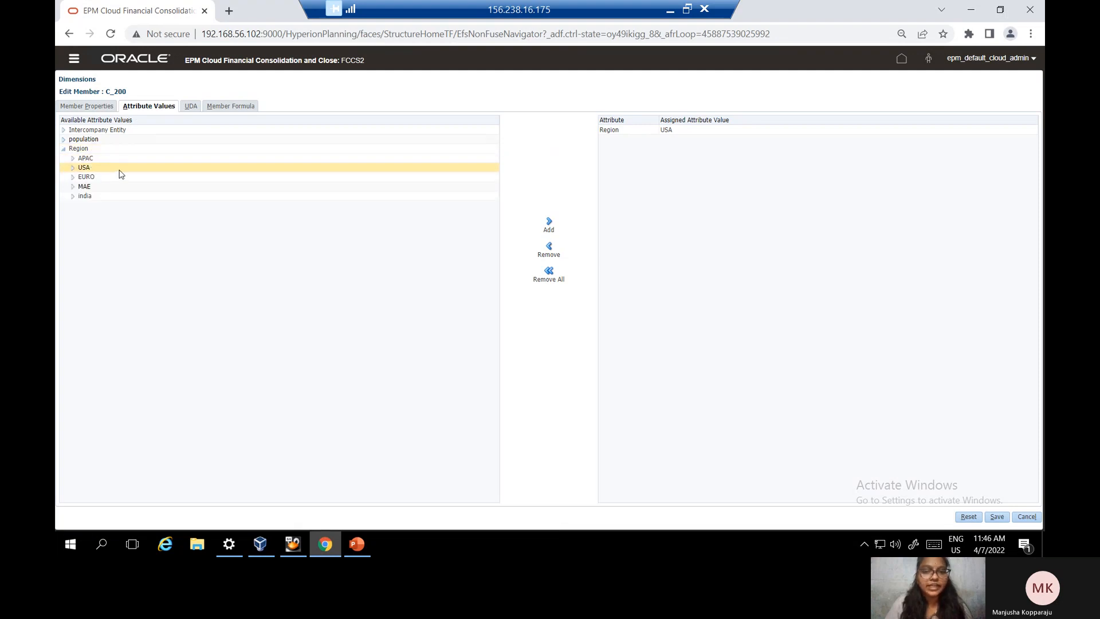
click(132, 177)
click(133, 186)
click(134, 196)
click(182, 178)
click(196, 168)
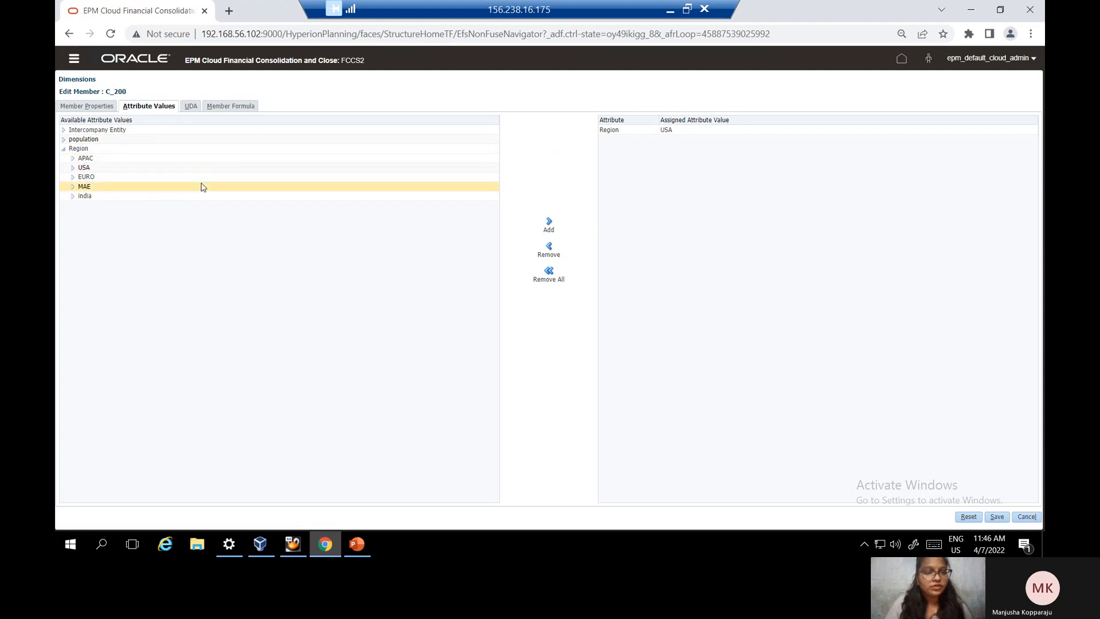
click(211, 178)
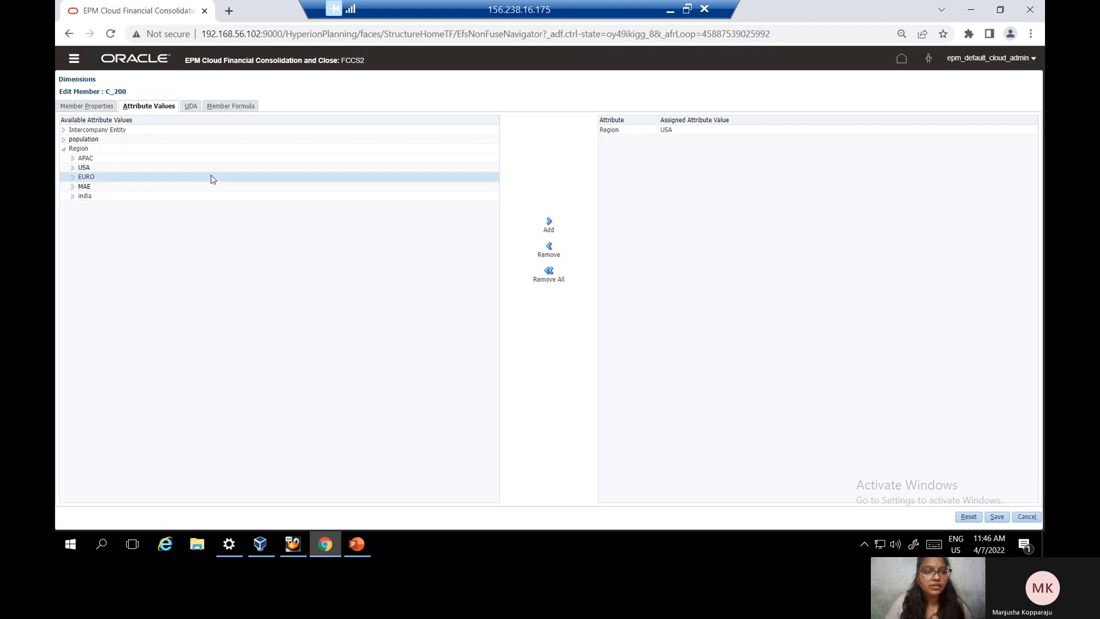
click(548, 224)
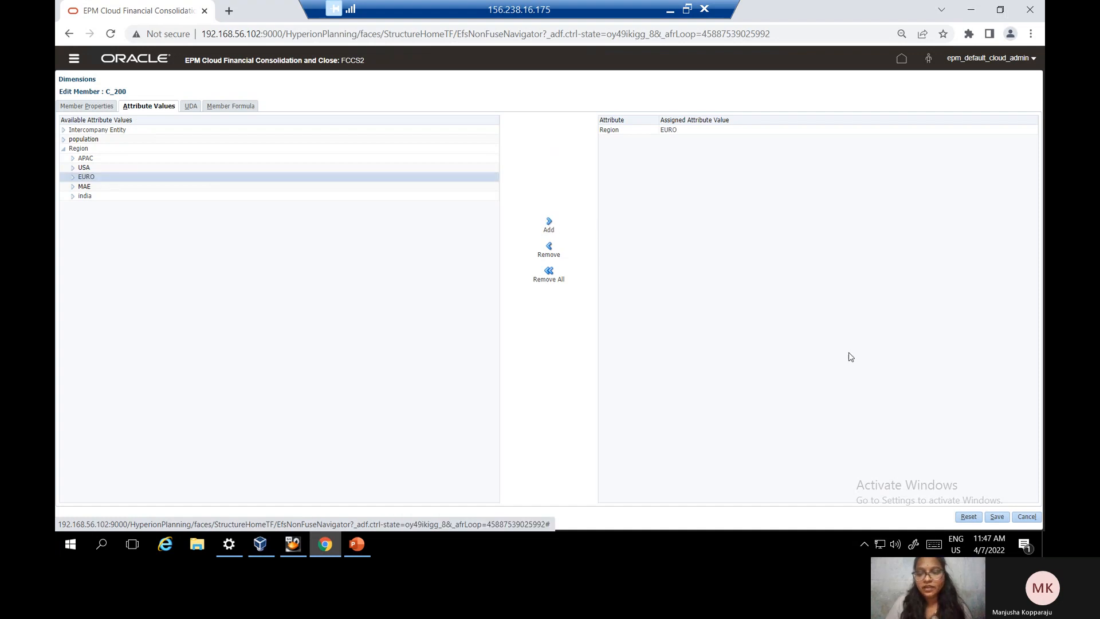
click(995, 517)
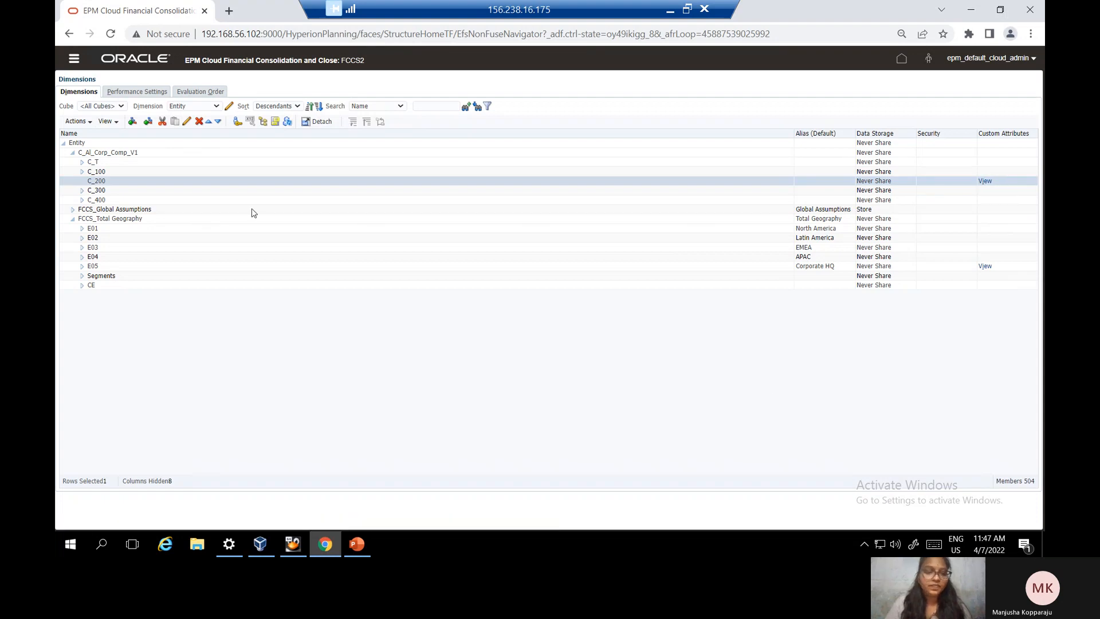
Step: Switch to the PowerPoint presentation and view slide 4 on the usage of attribute dimensions in data forms
click(355, 544)
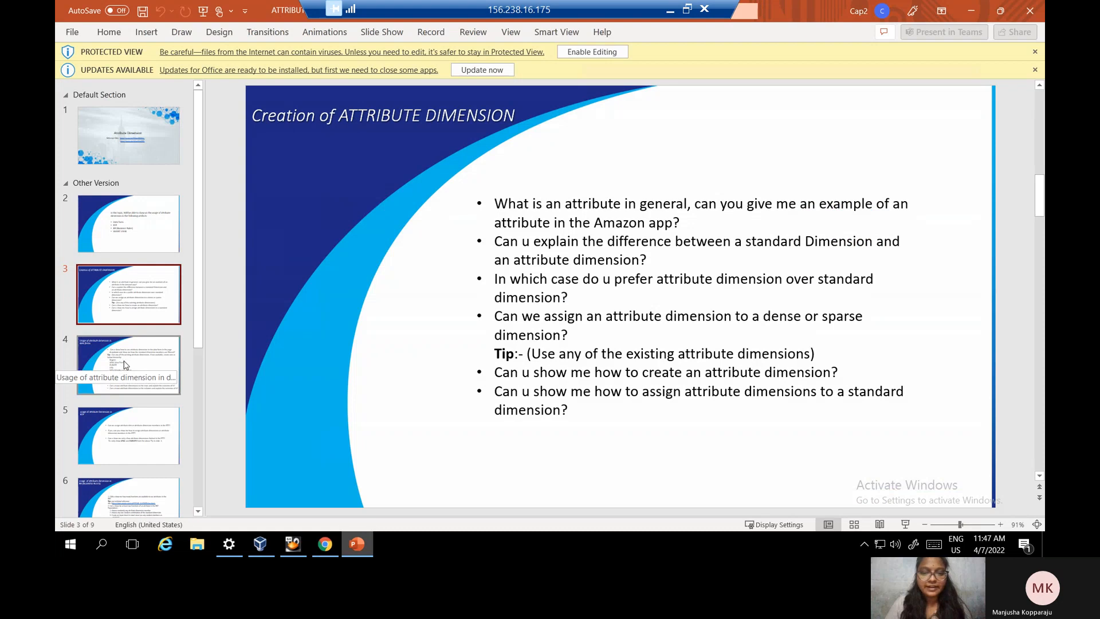
click(125, 364)
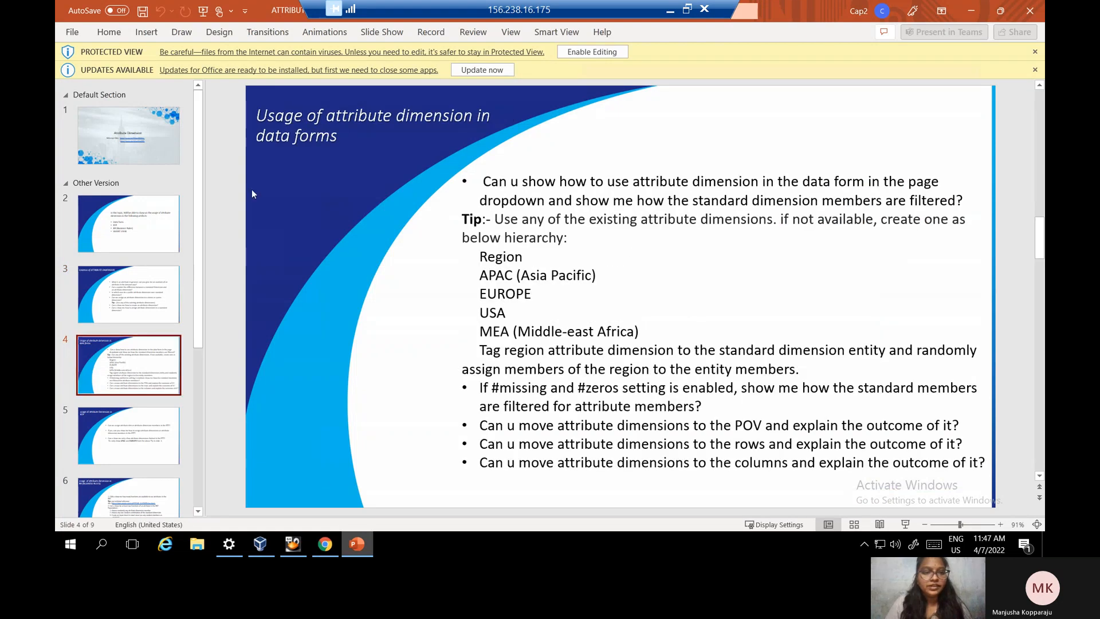
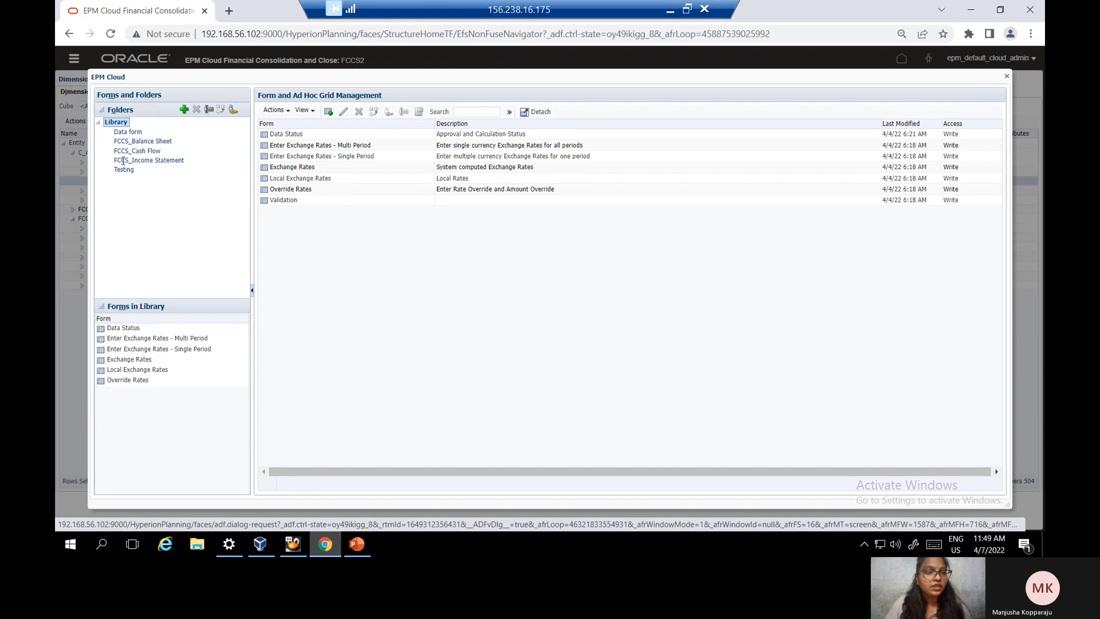
Step: Open the attribute dimension form in the Testing folder for editing, and preview the grid from its layout
click(131, 169)
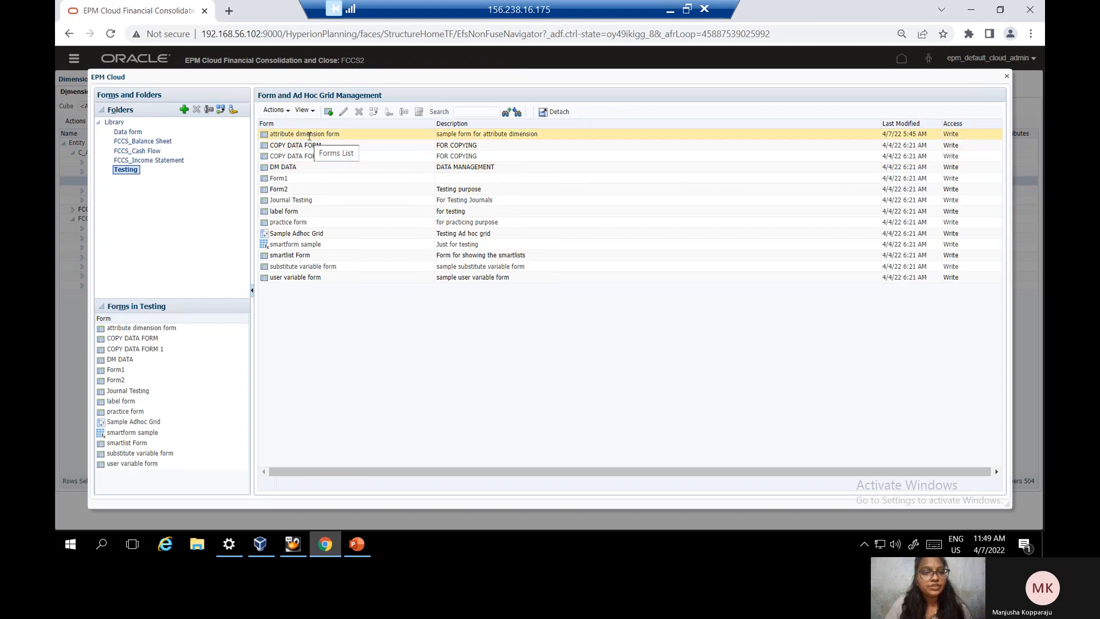
click(310, 136)
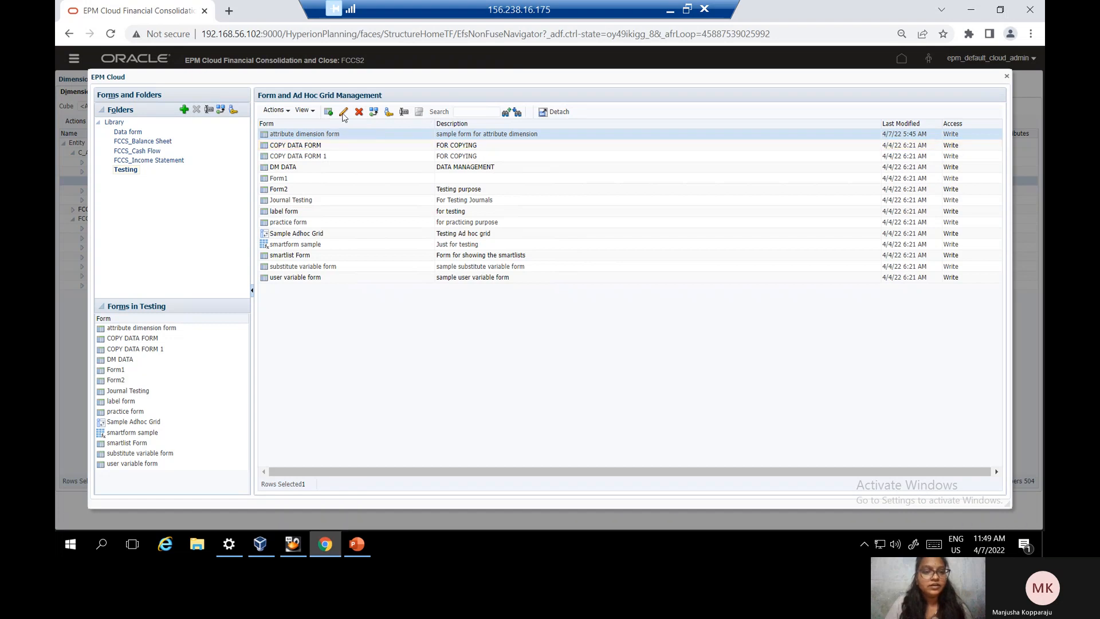
click(344, 113)
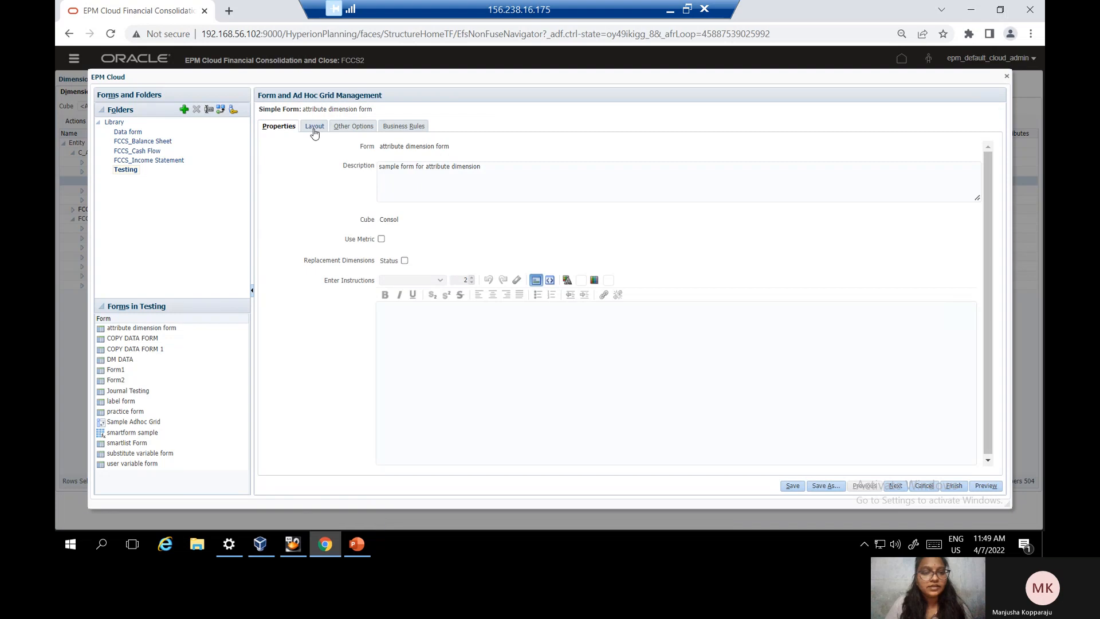
click(314, 126)
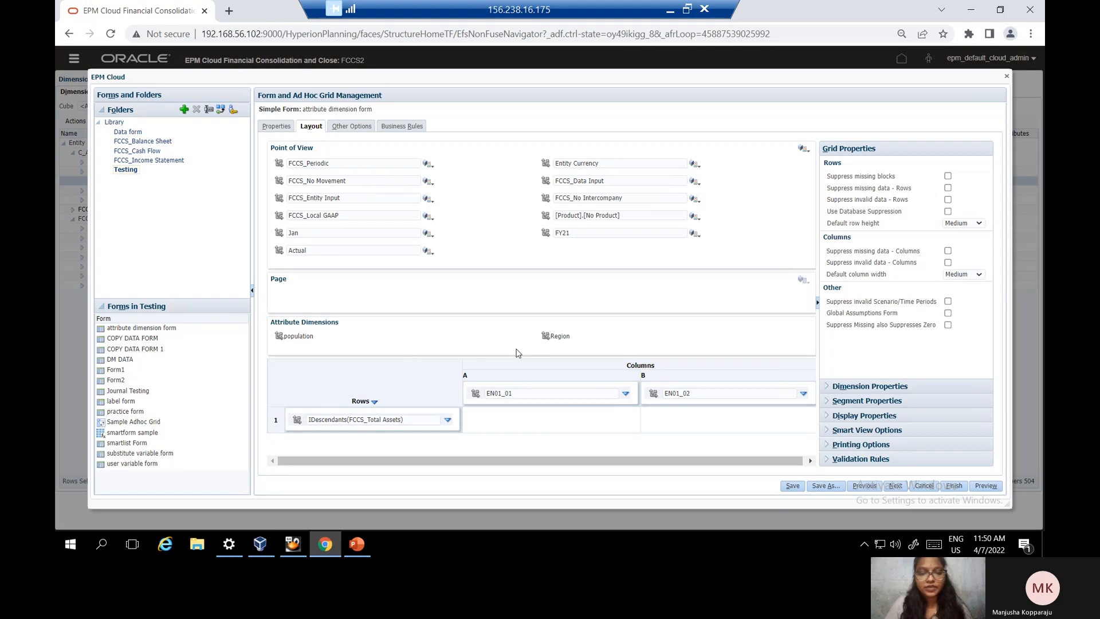
click(993, 488)
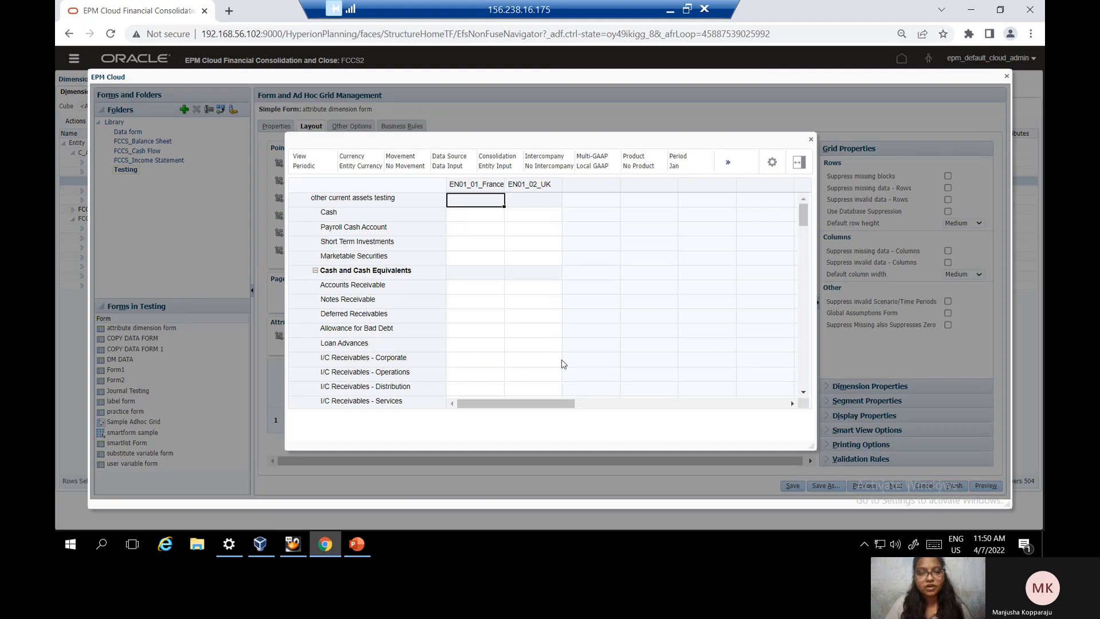
click(811, 140)
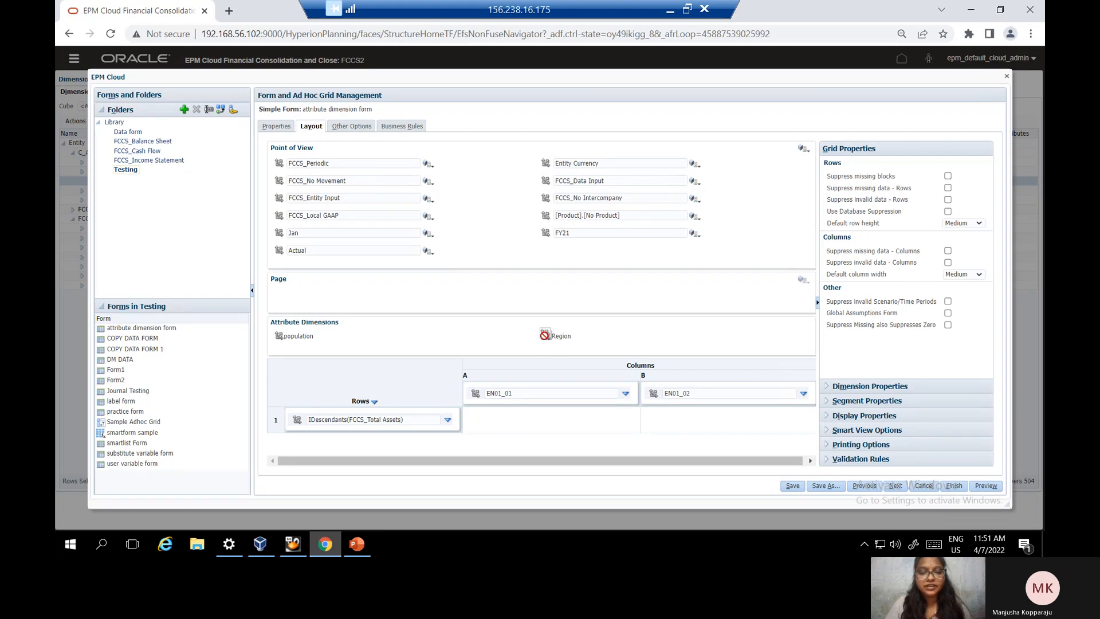
Step: Move the Region attribute dimension to the form's Point of View, select USA as its member, and save the form
drag(546, 340, 306, 149)
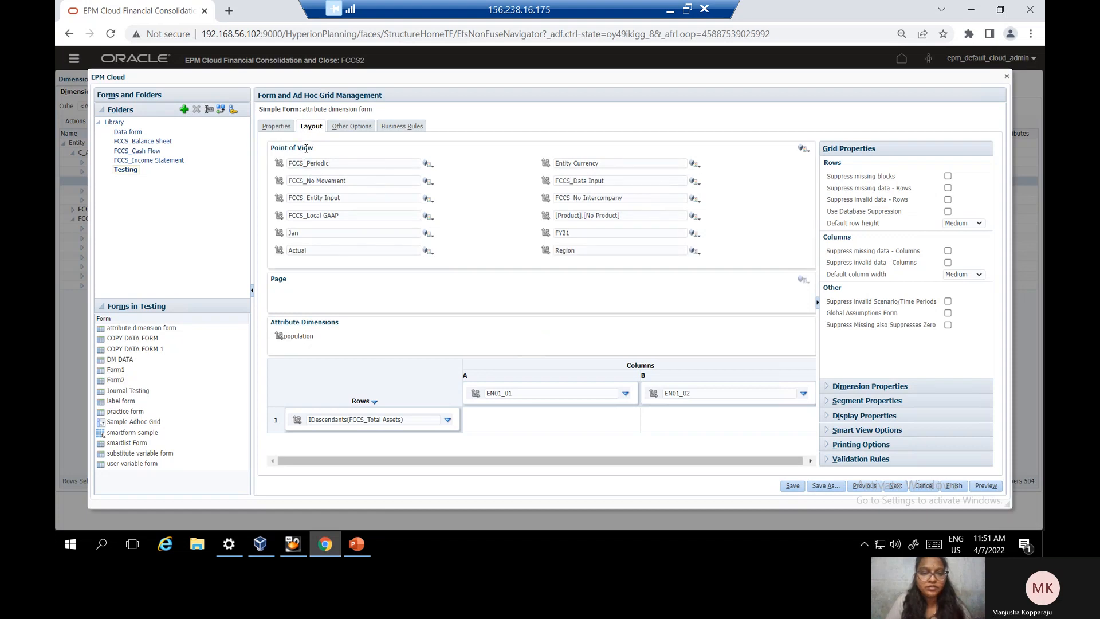
click(694, 253)
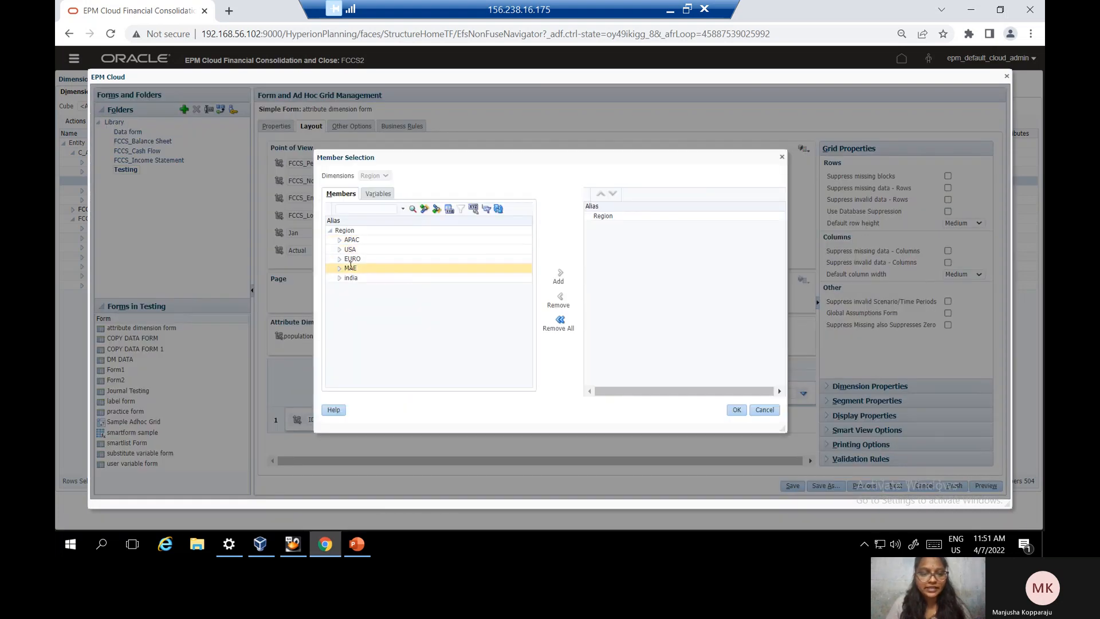
click(369, 250)
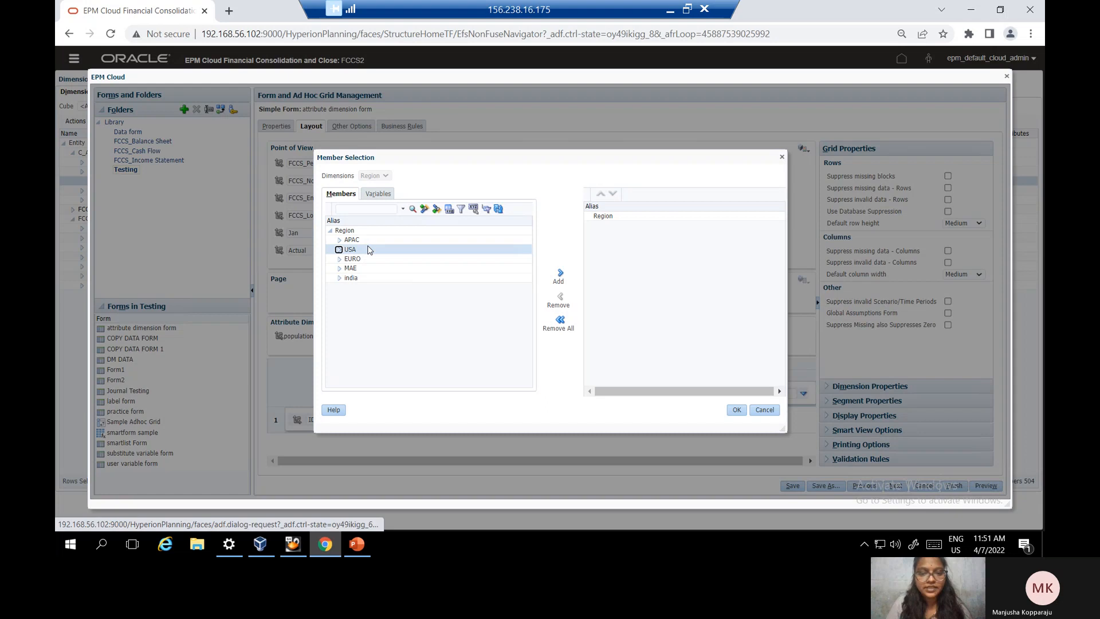
click(561, 276)
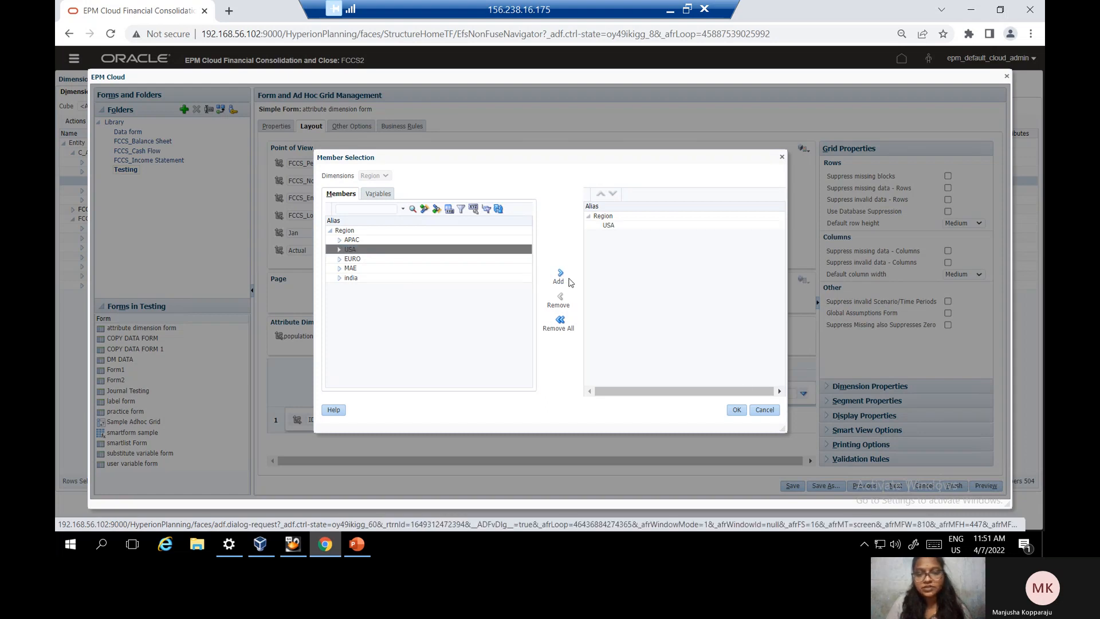
click(736, 408)
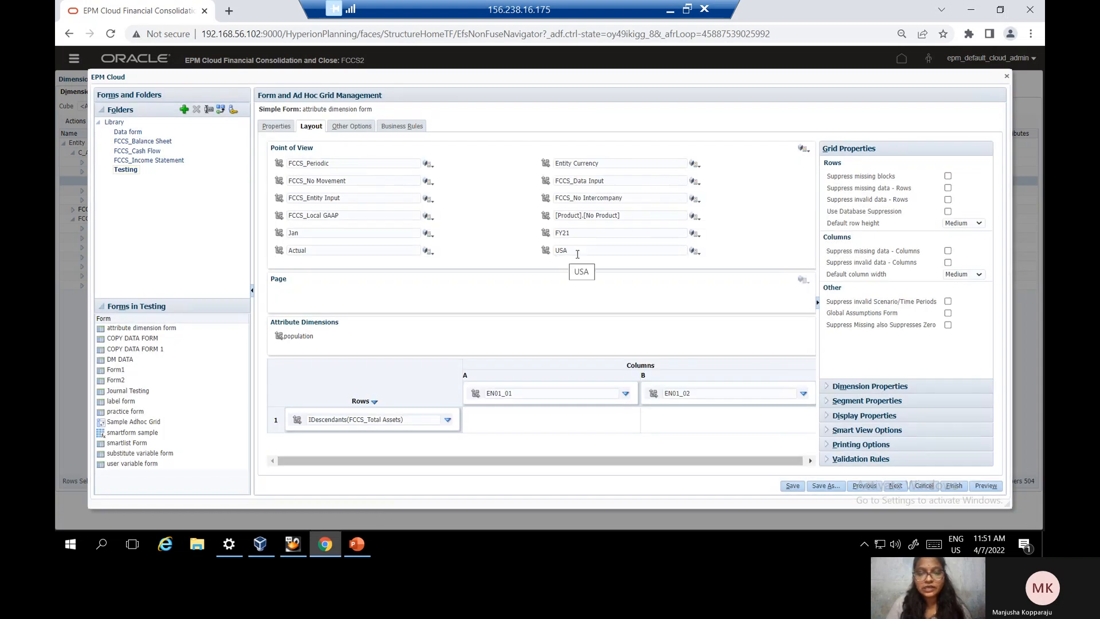
click(795, 488)
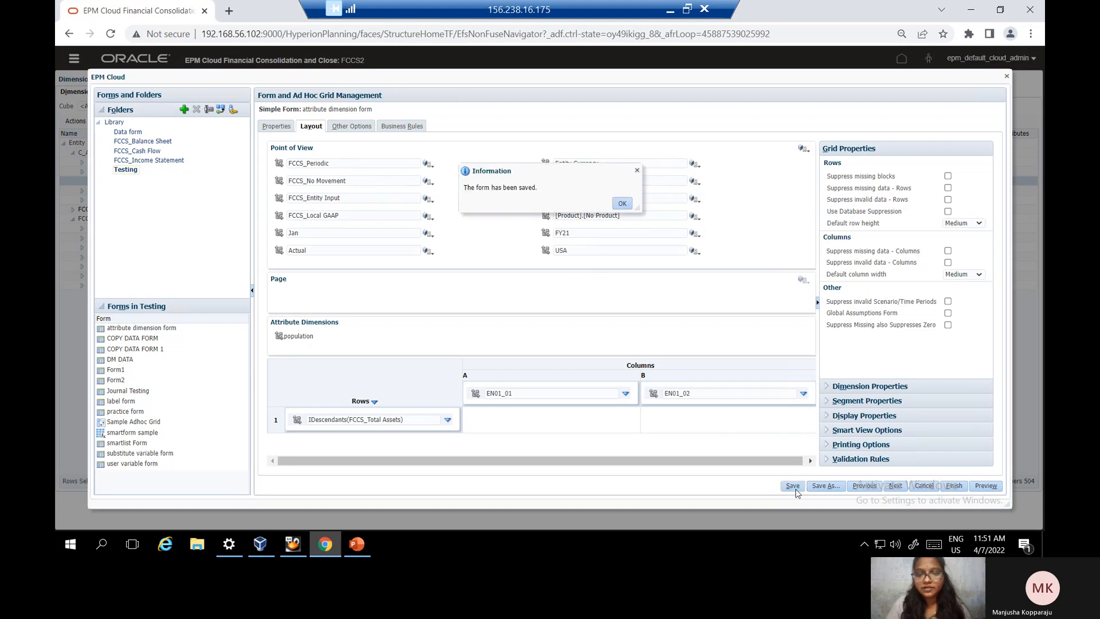
click(623, 204)
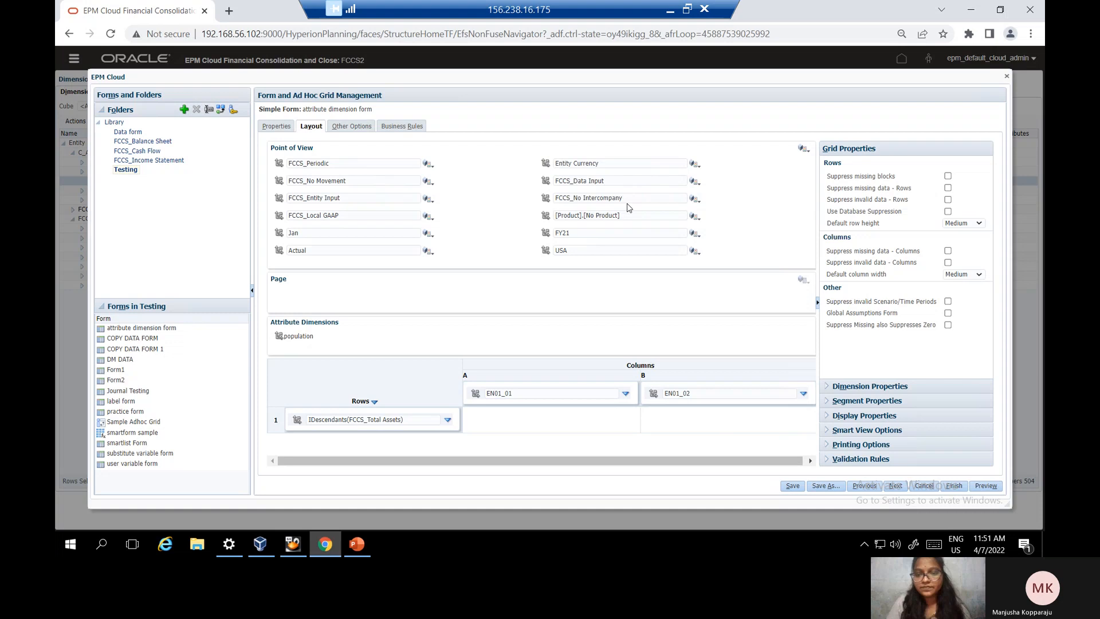
Step: Preview the form, check the remaining Point of View members including Region, and close the preview
click(986, 486)
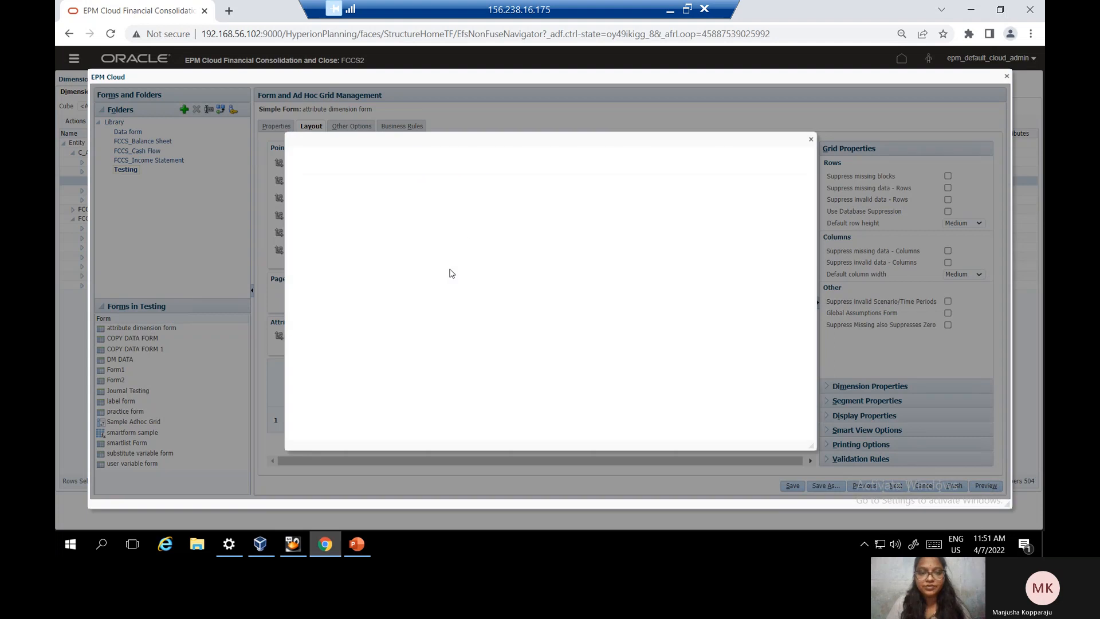
click(727, 164)
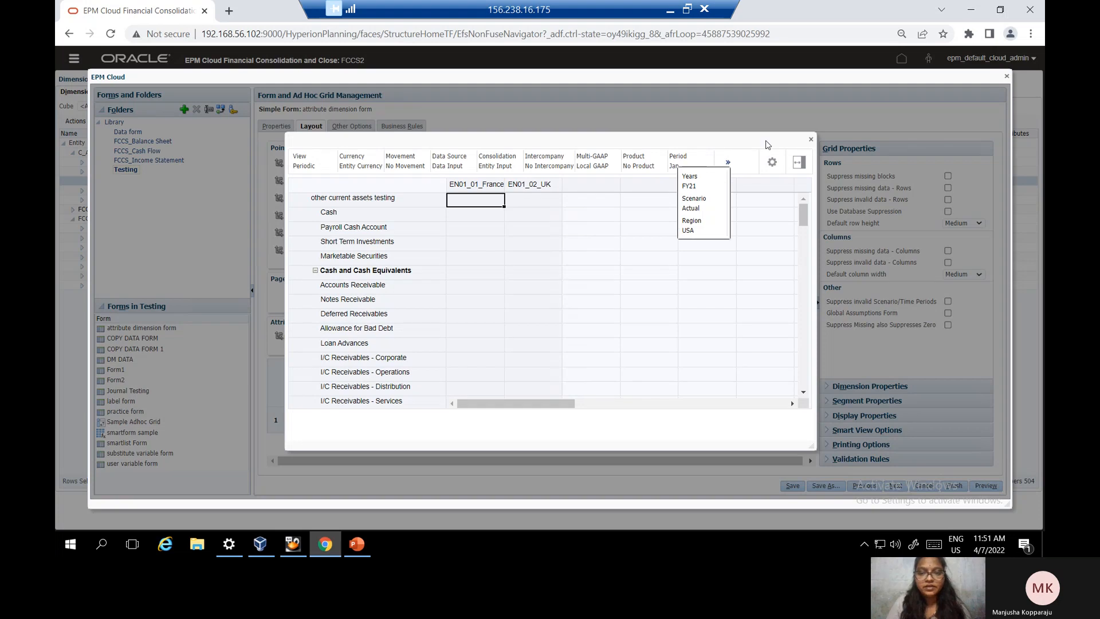
click(808, 138)
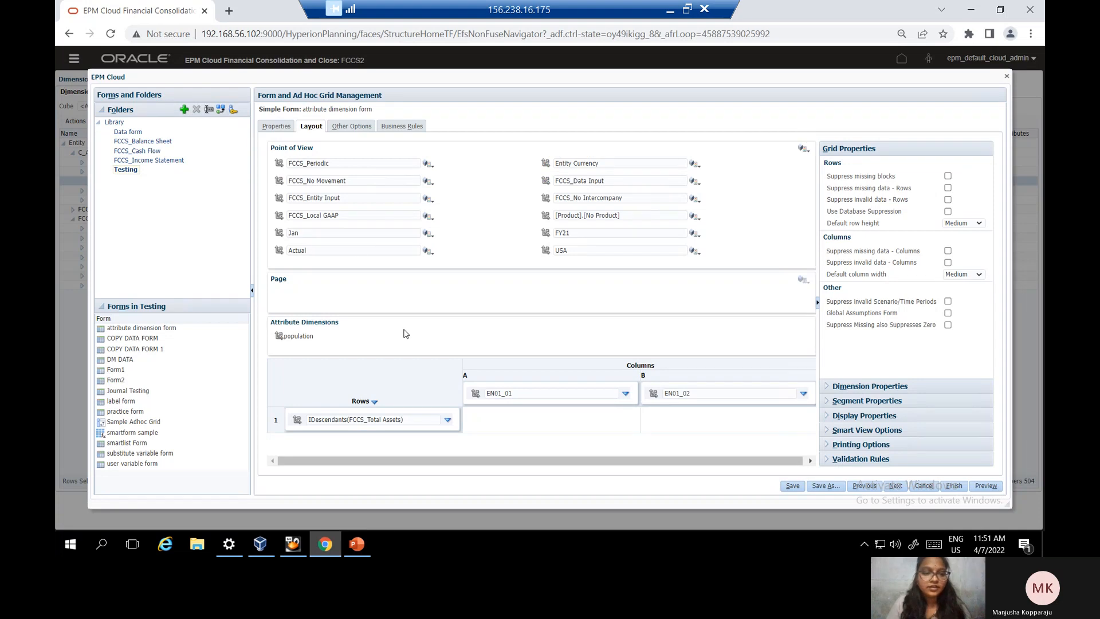
Step: Move the Region attribute with USA from the Point of View to the form's rows, save the form, and preview it
drag(545, 252, 304, 424)
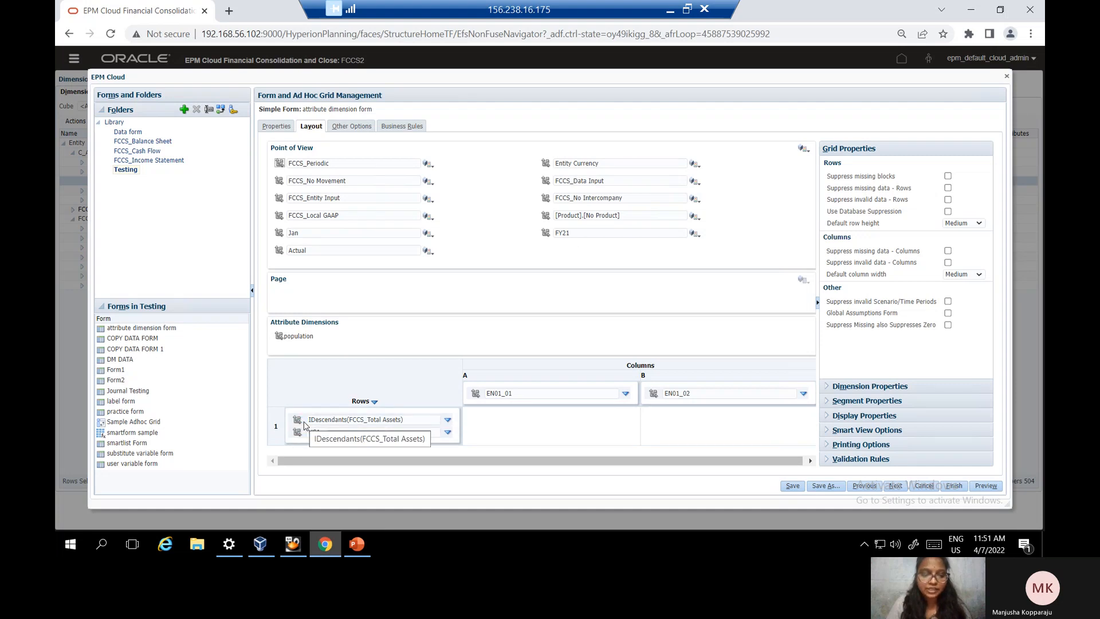
click(792, 486)
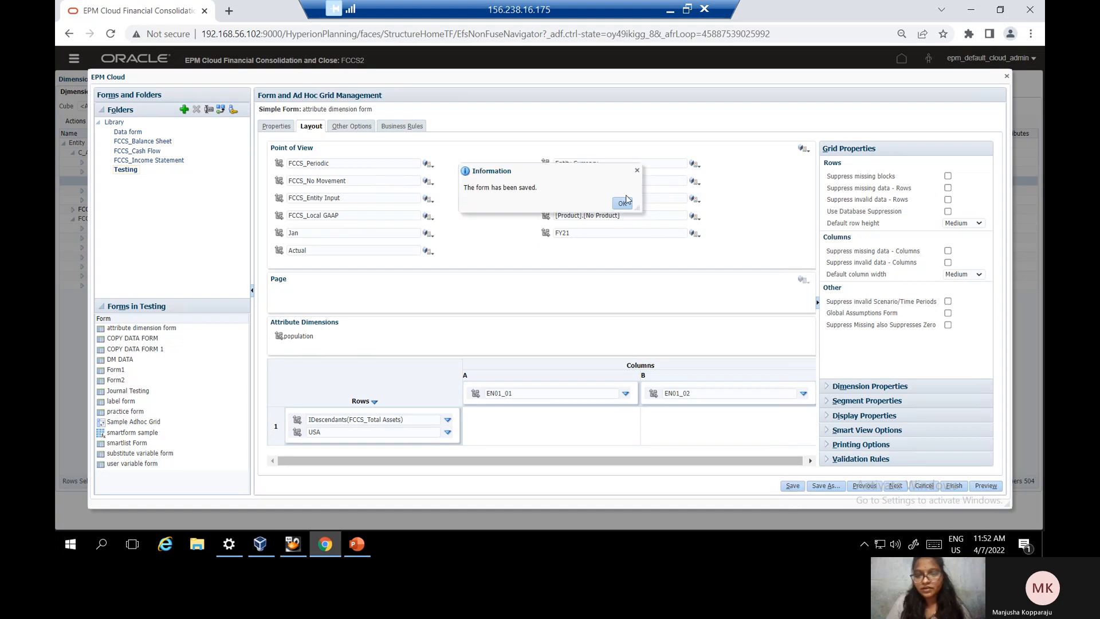
click(623, 203)
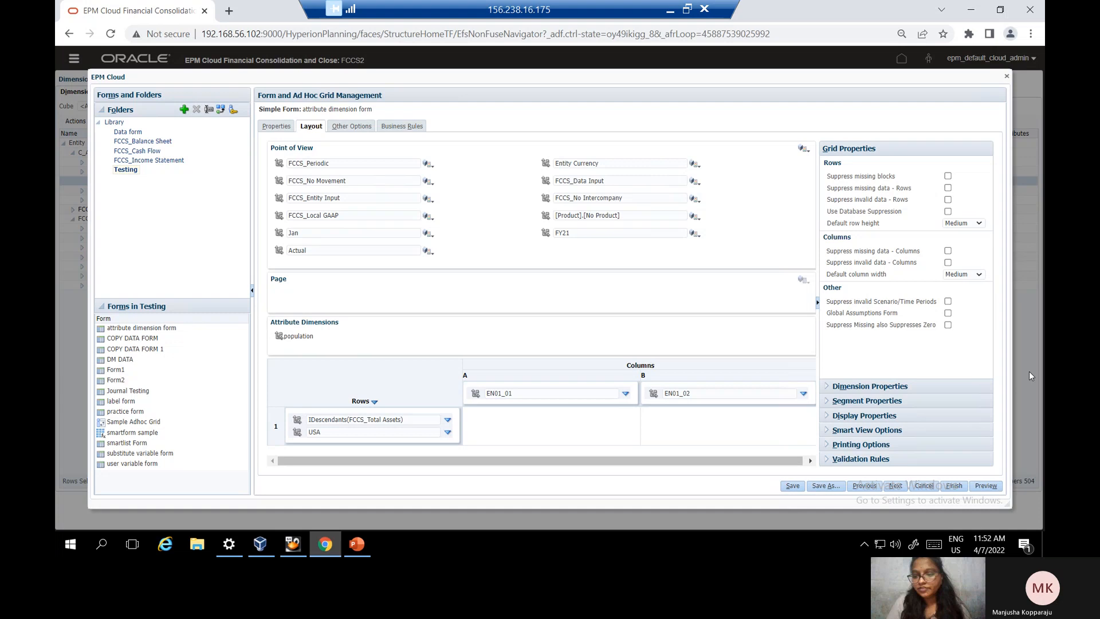
click(984, 486)
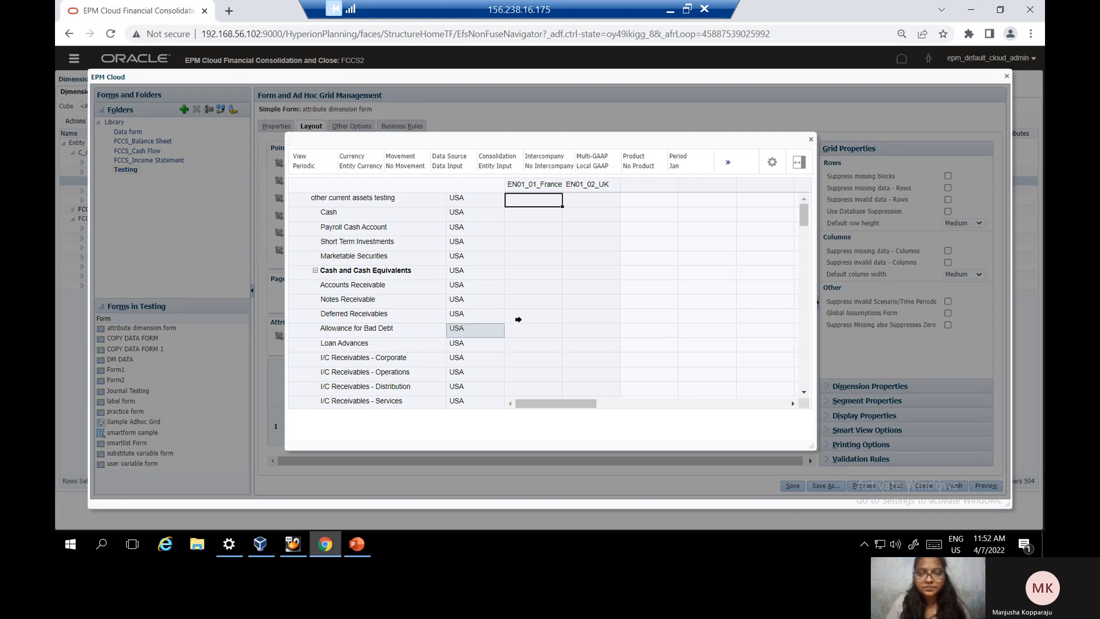
Step: Move the Region attribute with USA from the form's rows to its columns, save the form, and check its preview
click(810, 141)
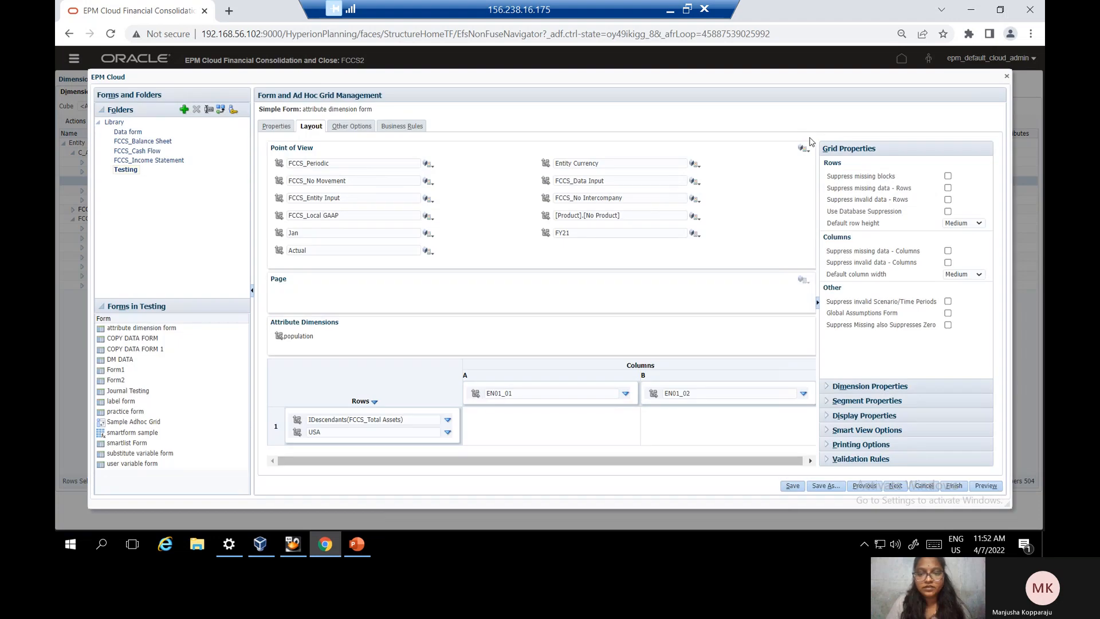
drag(298, 432, 467, 378)
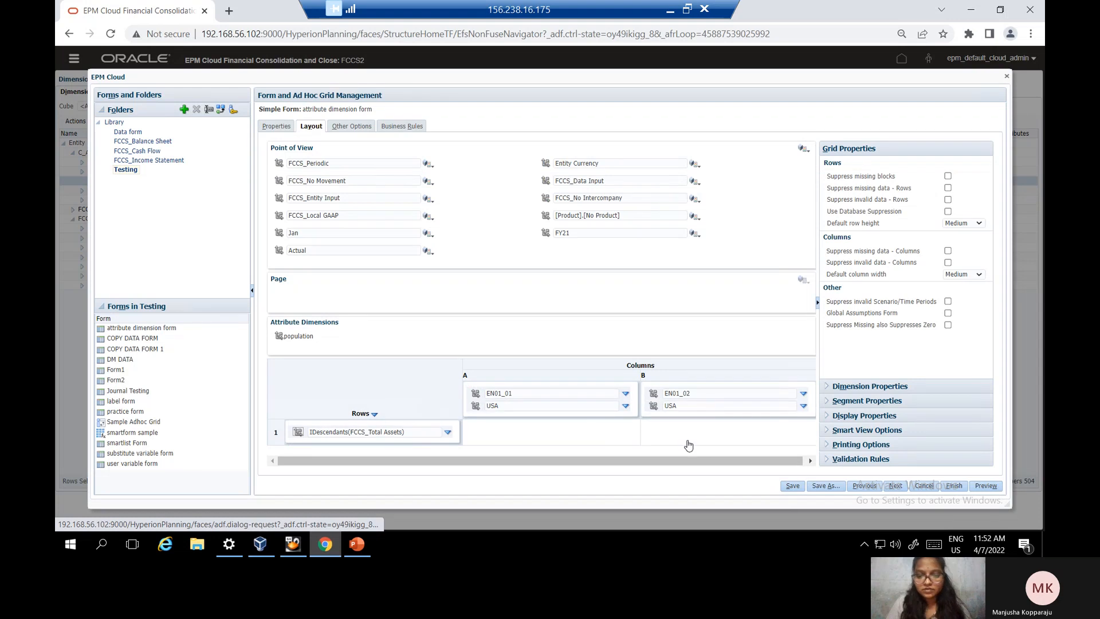
click(794, 486)
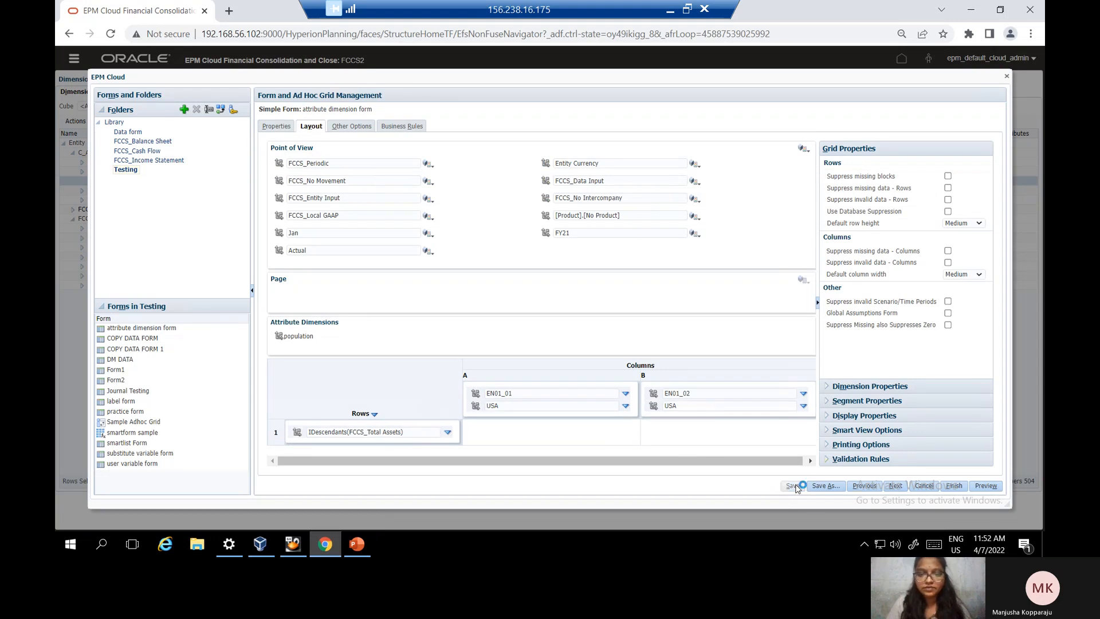
click(623, 204)
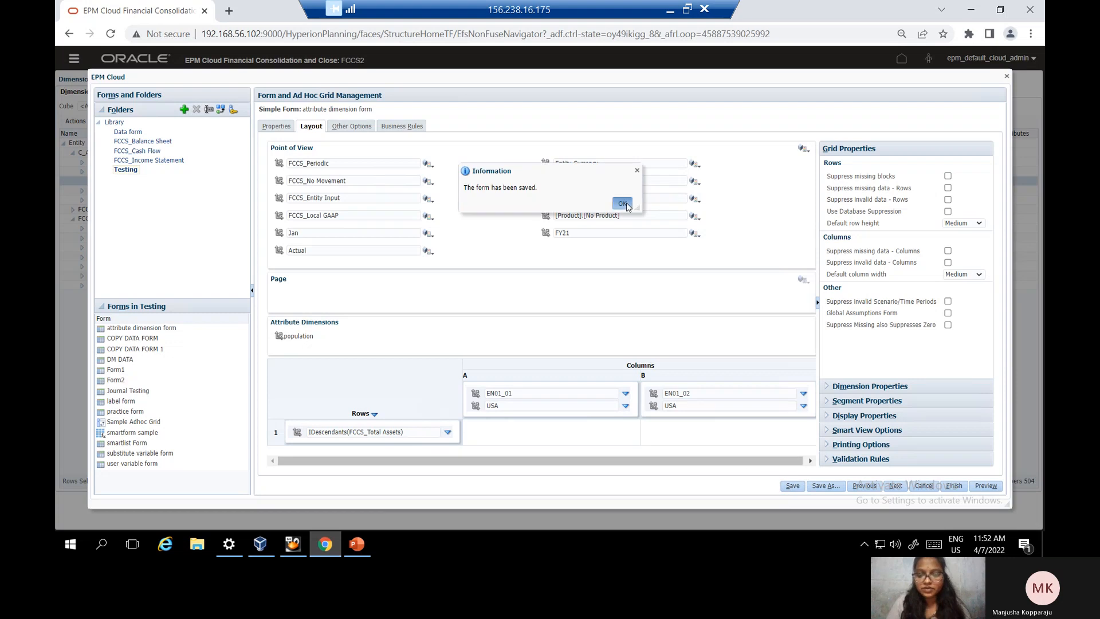
click(979, 486)
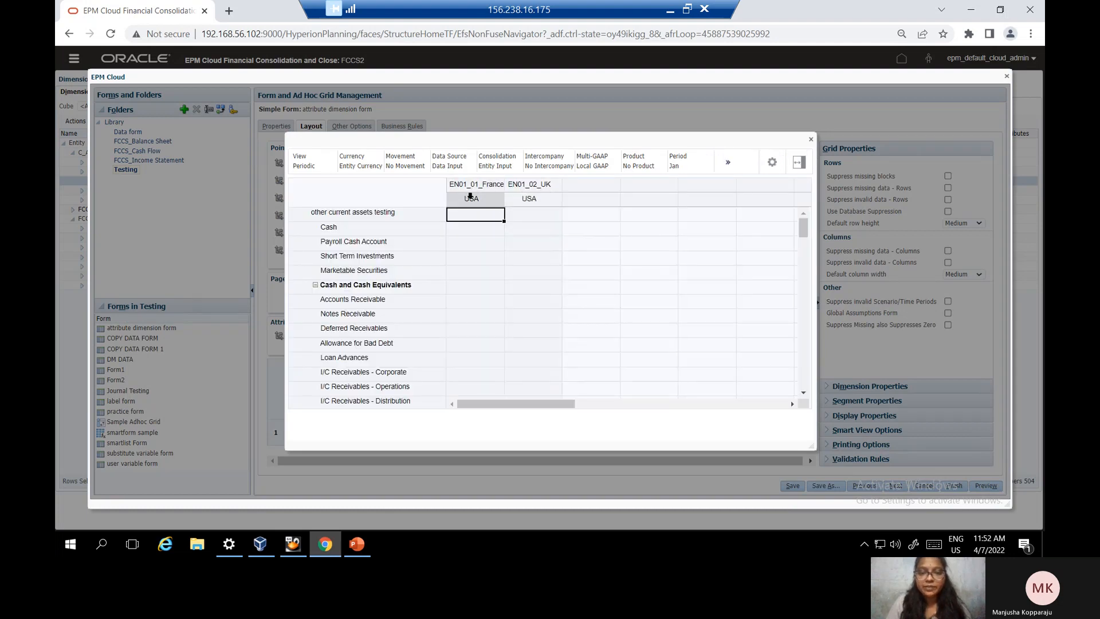
click(812, 140)
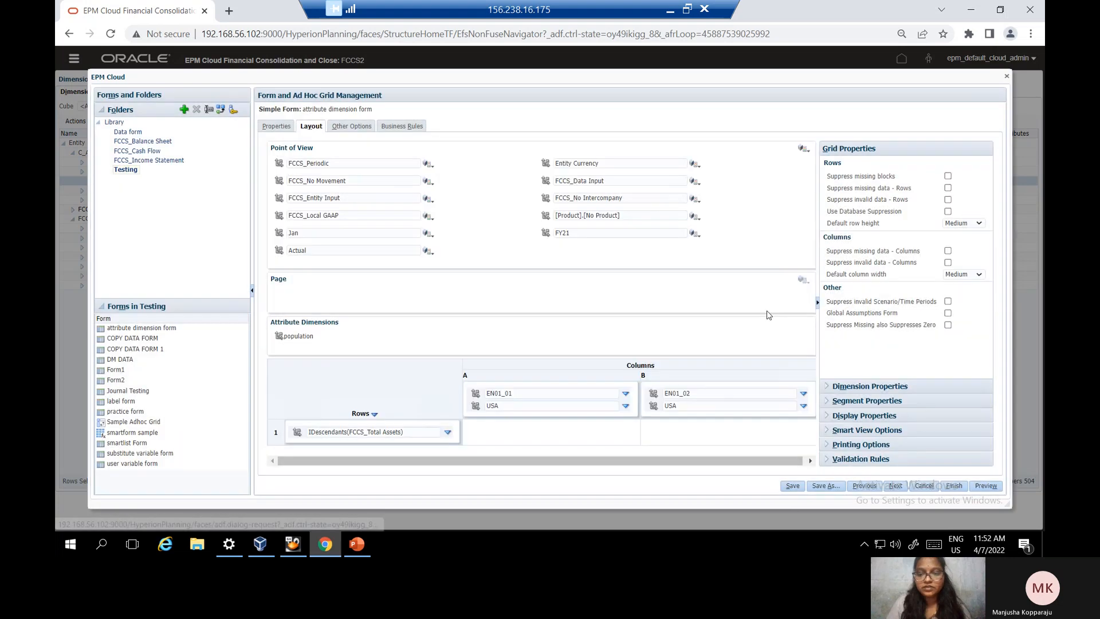
Step: Replace the USA attribute member in column A with the top-level Region member
click(626, 404)
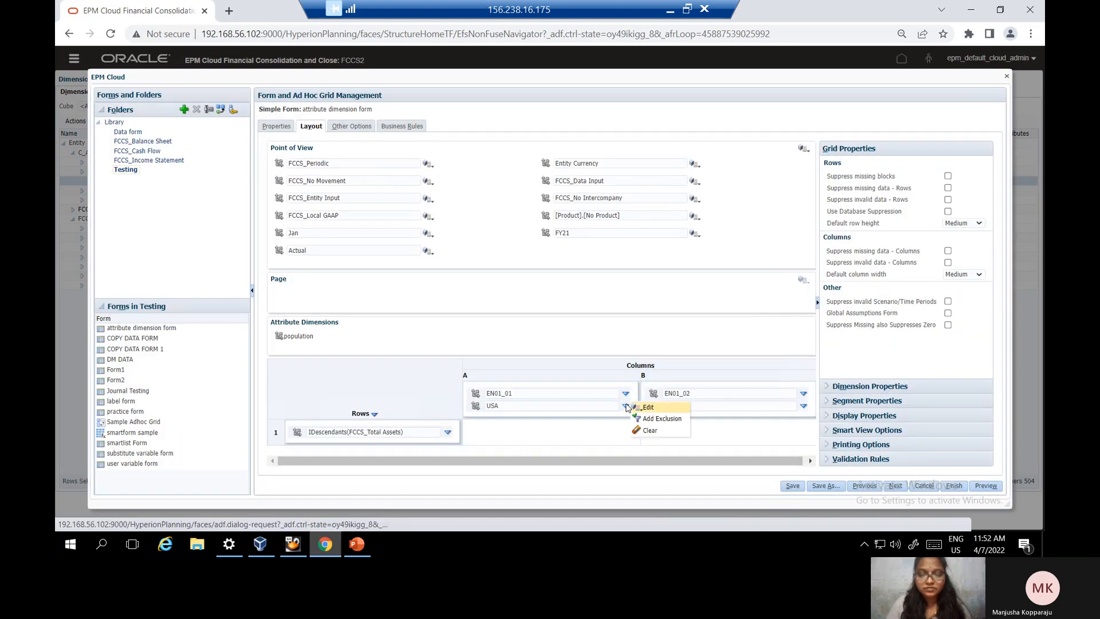
click(646, 407)
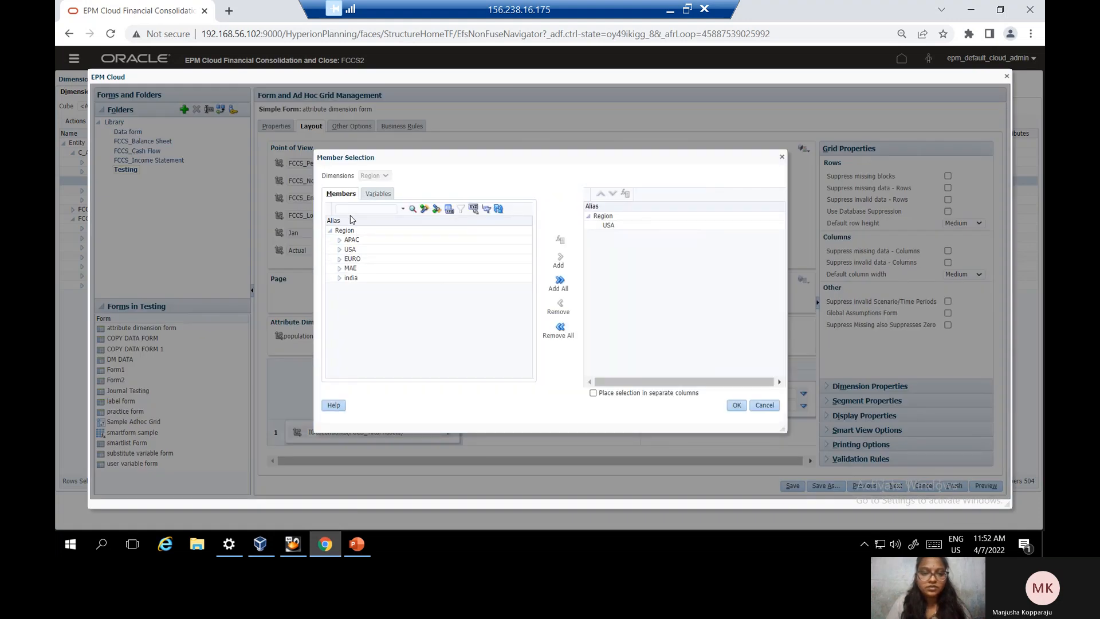
click(626, 228)
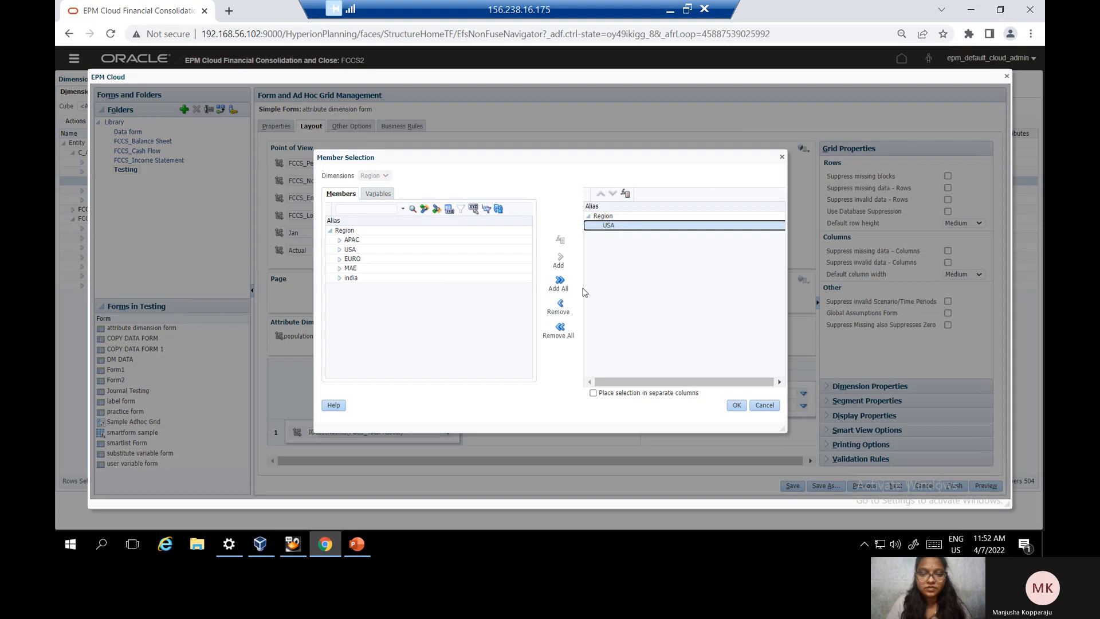
click(565, 308)
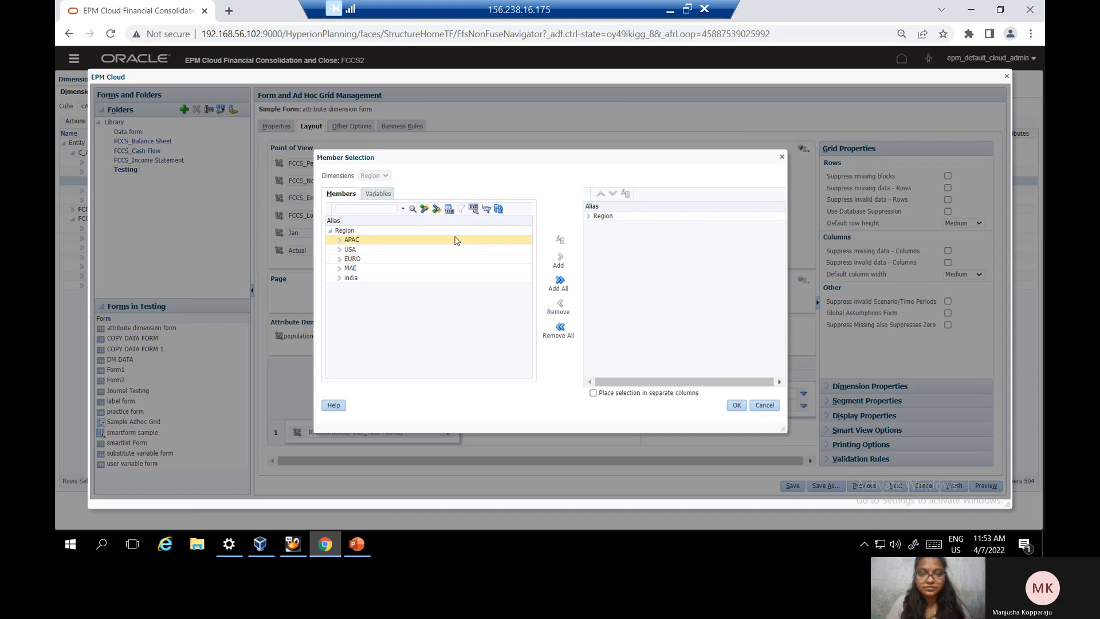
click(451, 231)
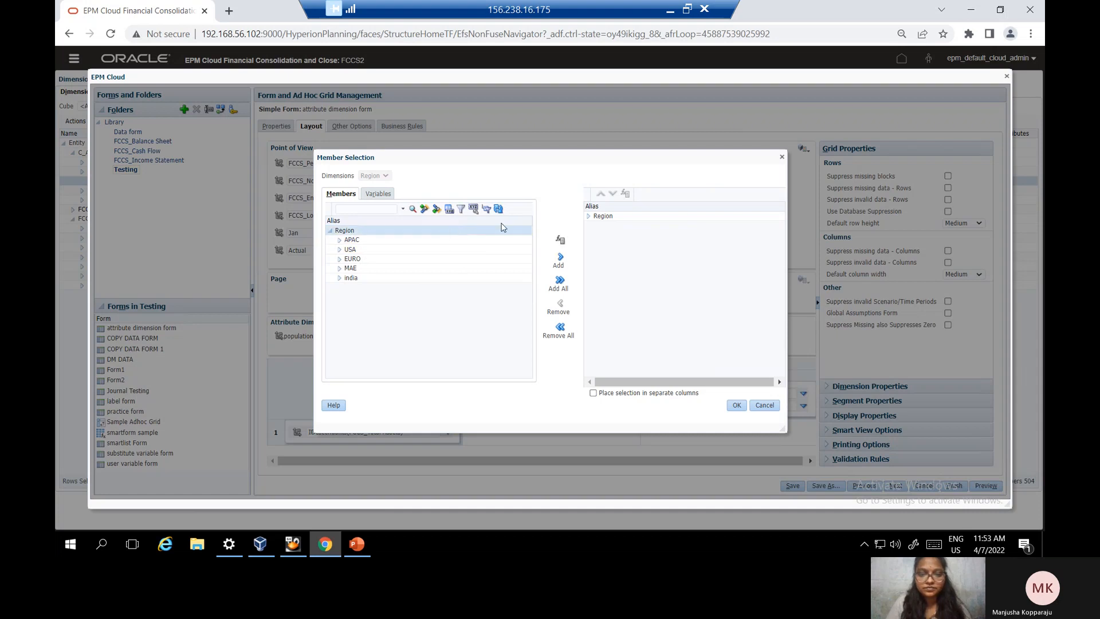
click(560, 259)
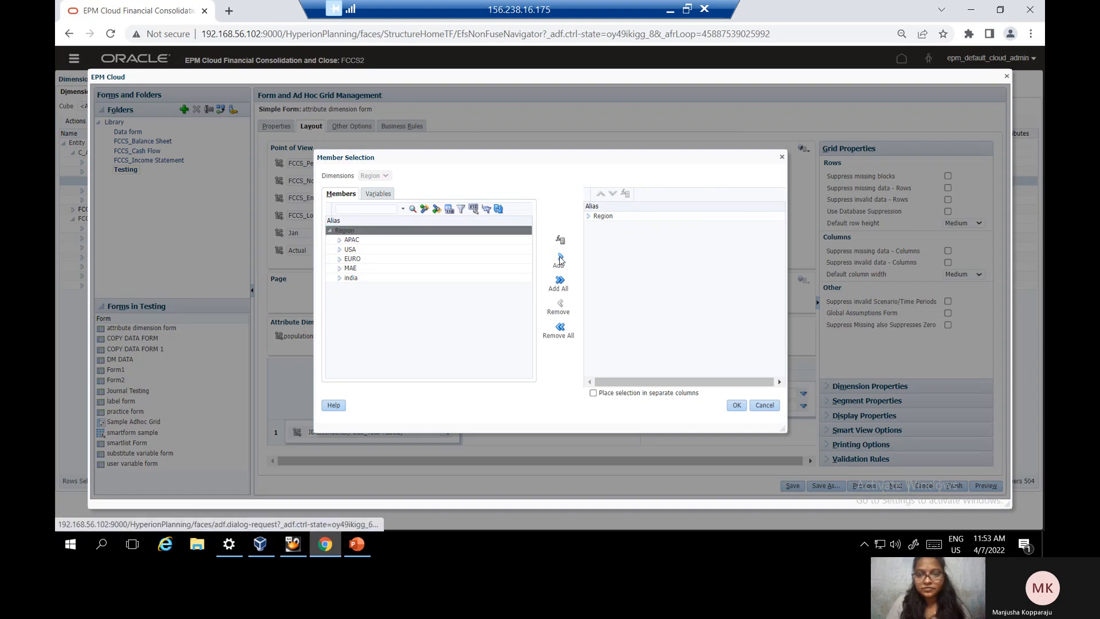
click(737, 405)
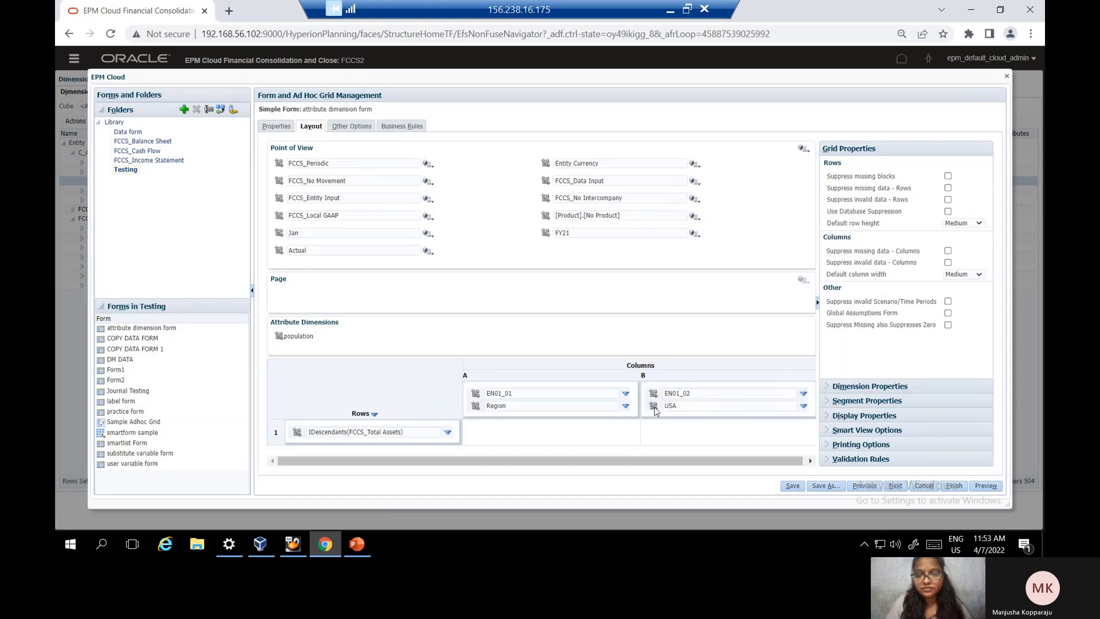
Step: Remove USA from the attribute selection in column B so that it uses the top-level Region member
click(804, 407)
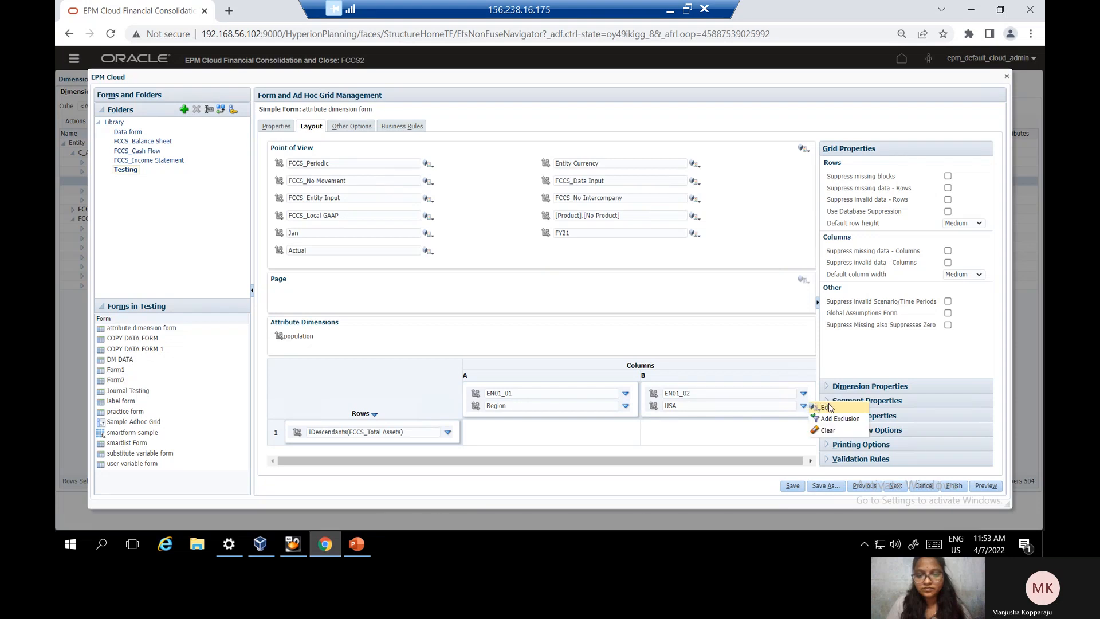
click(829, 408)
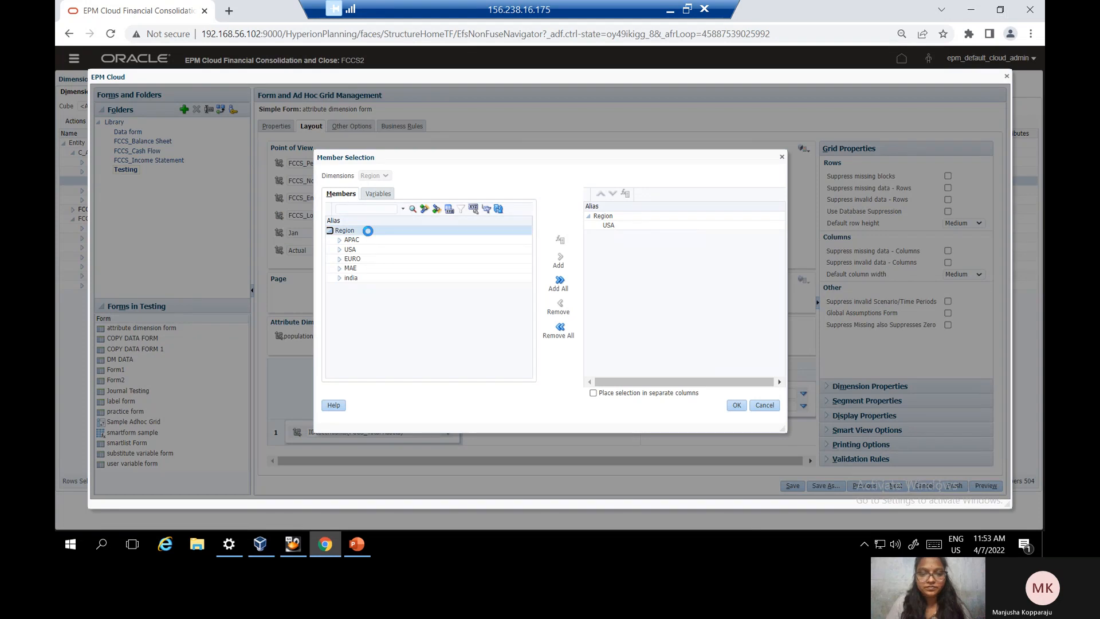
click(603, 225)
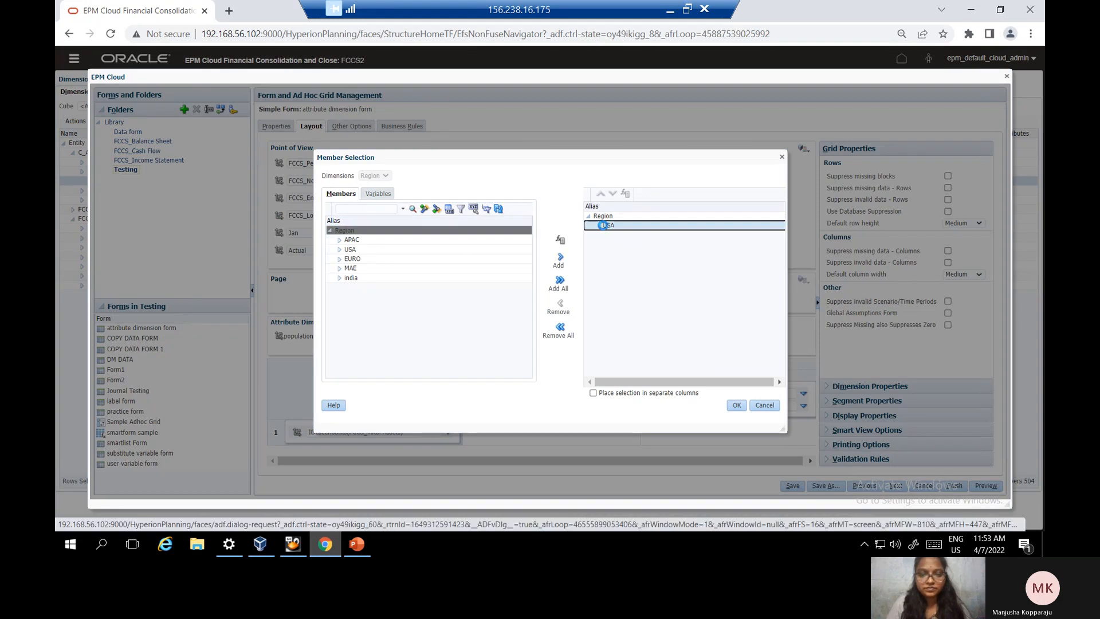
click(558, 304)
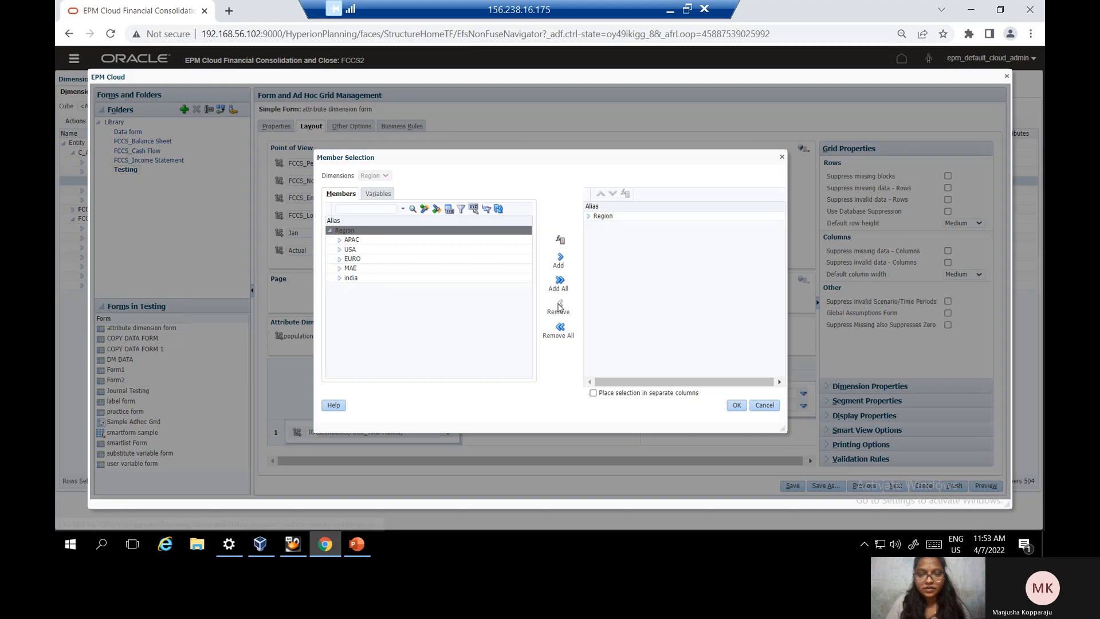
click(738, 405)
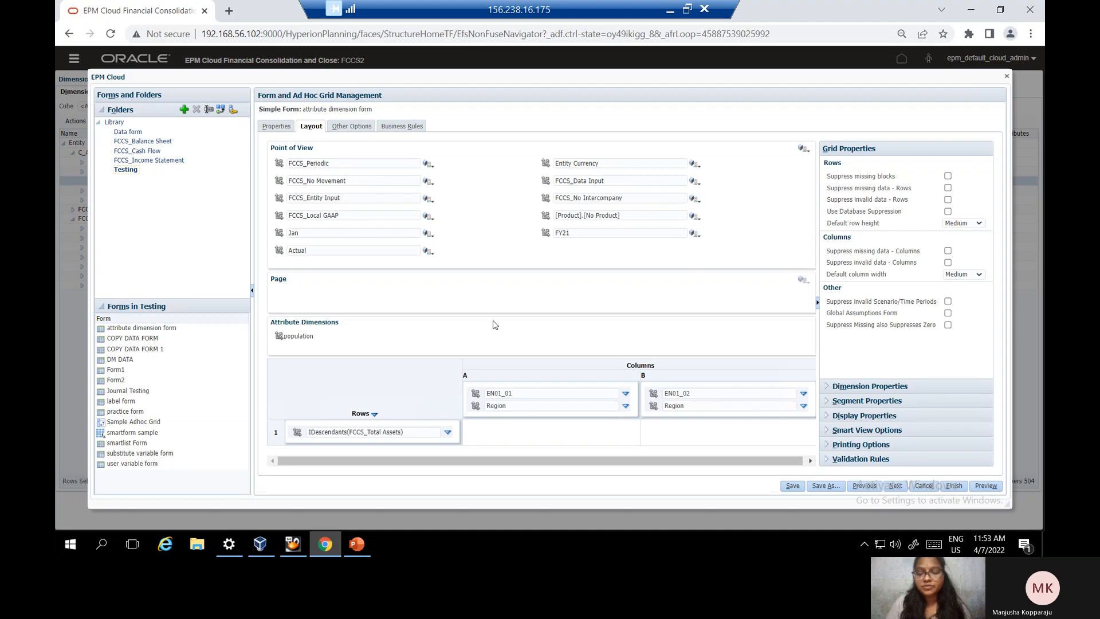
Step: Finish the form, reopen the attribute dimension form for editing, and preview its layout with Region in the columns
click(954, 486)
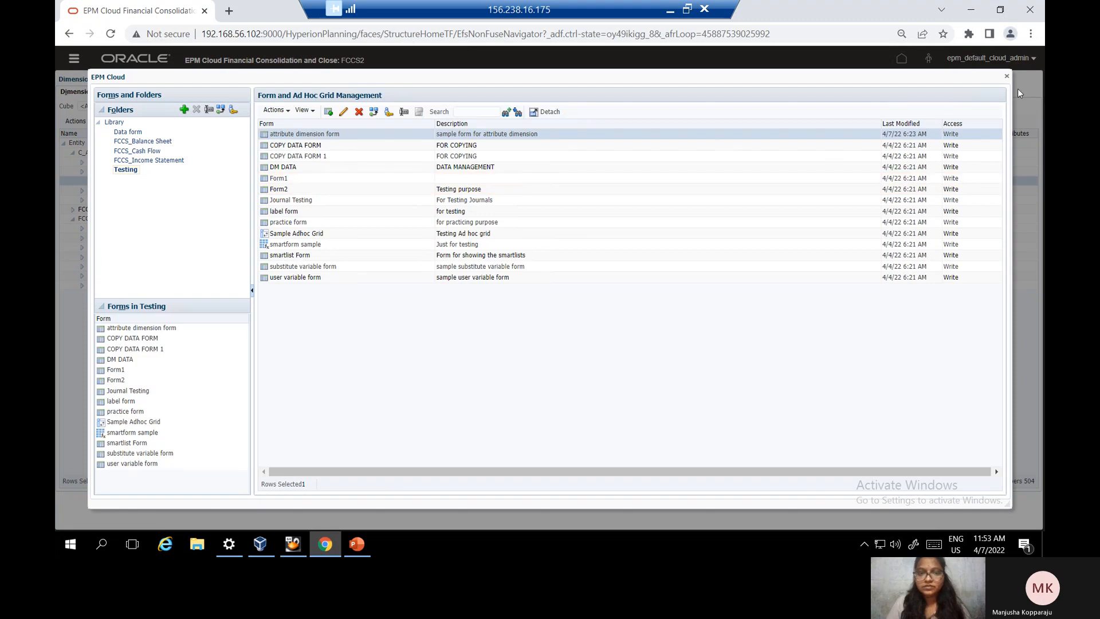
click(343, 110)
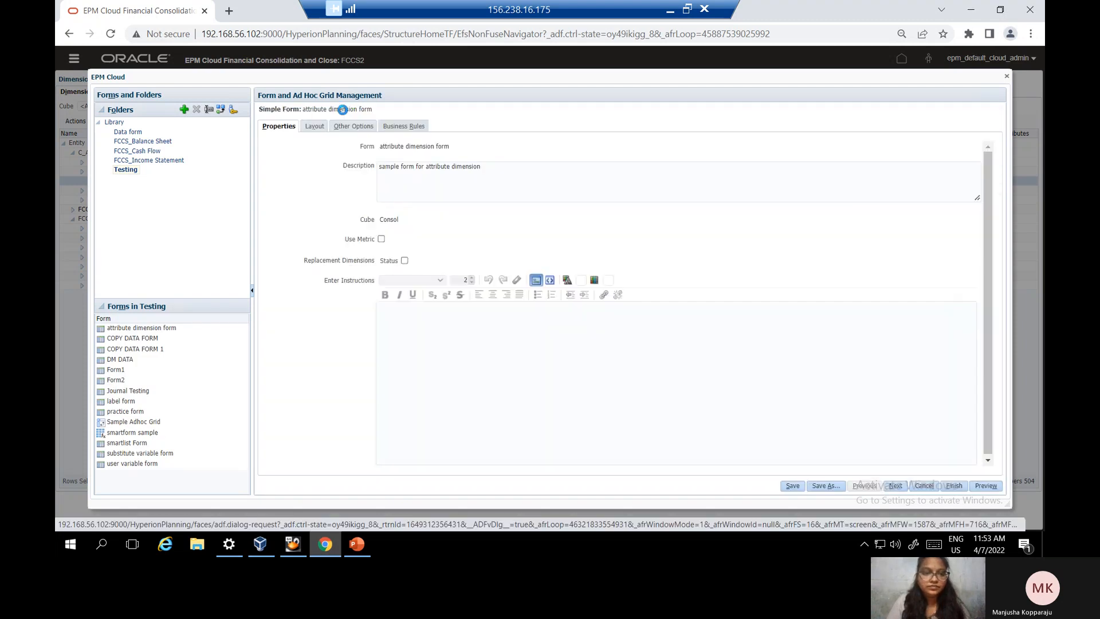
click(315, 128)
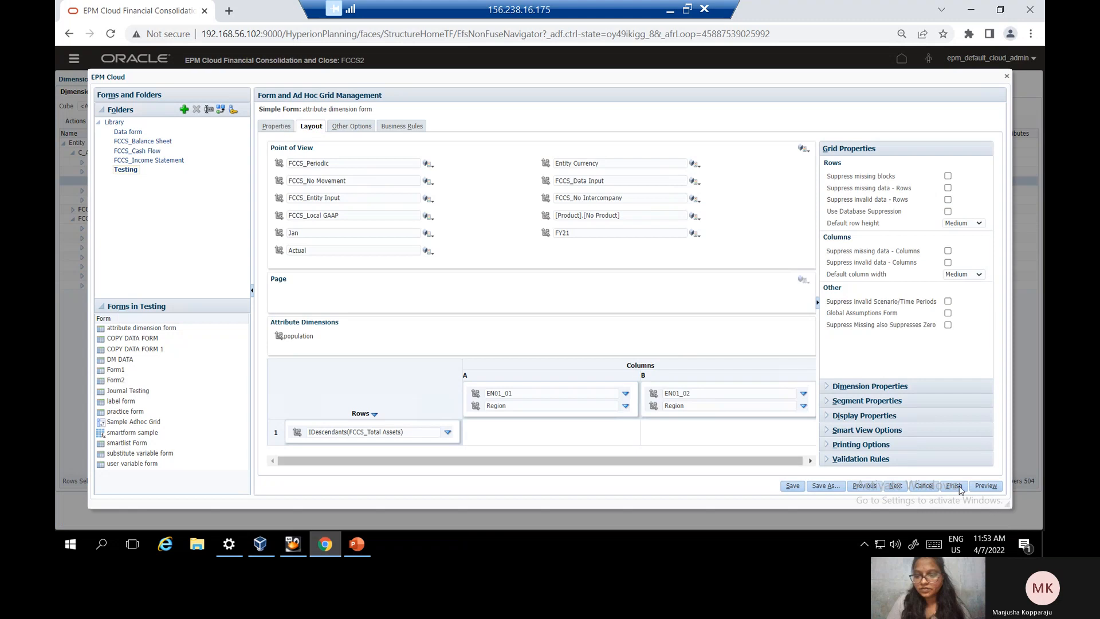
click(979, 488)
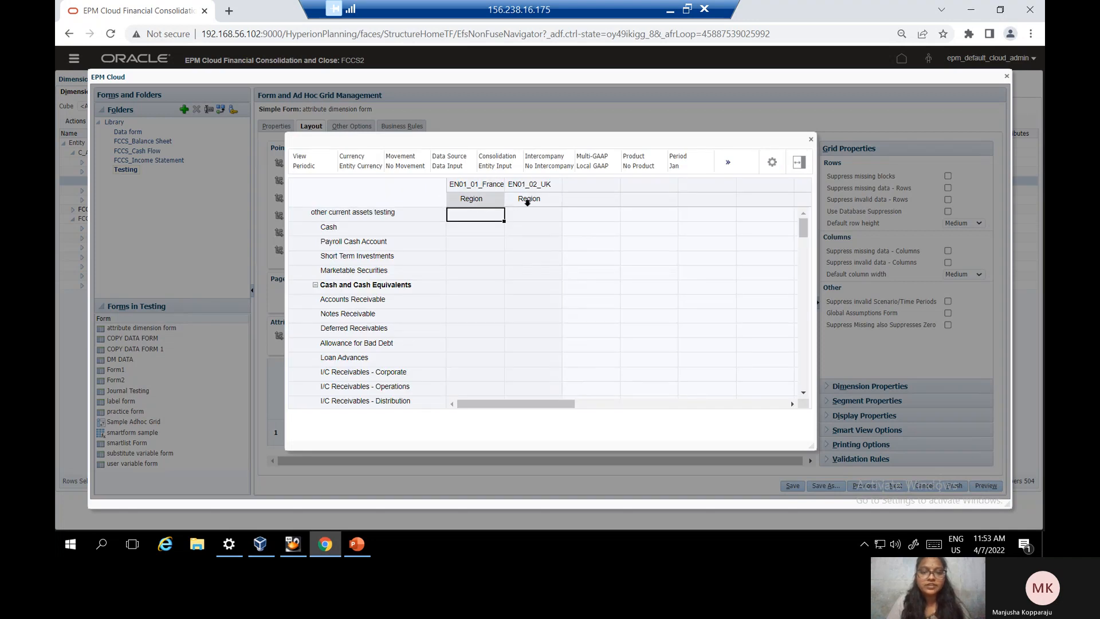
click(811, 140)
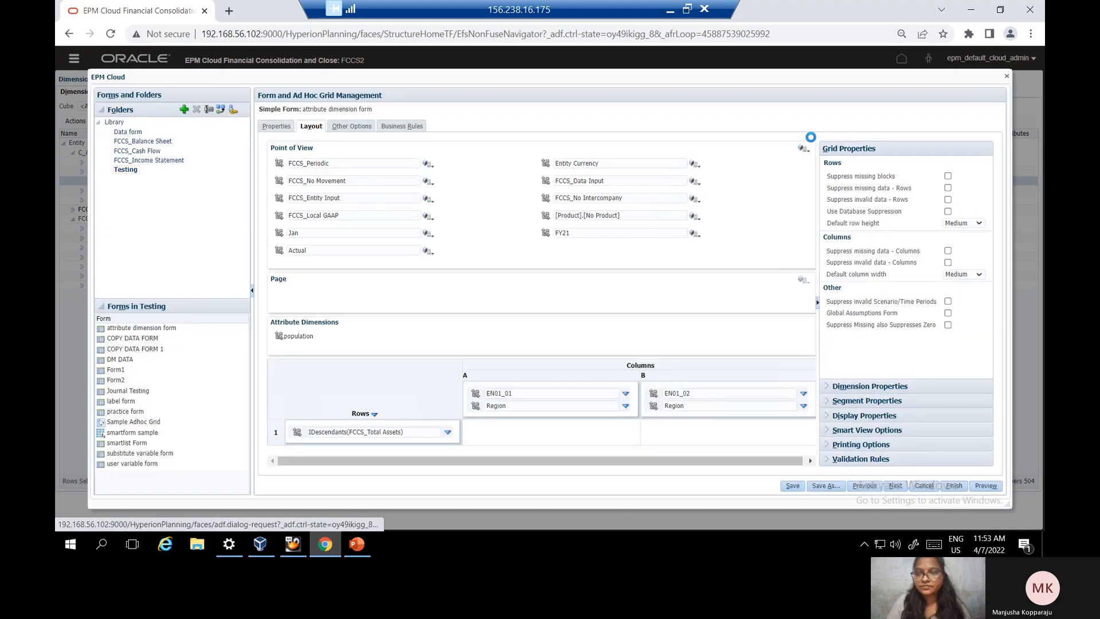
Step: Close form management, switch to the PowerPoint presentation, and read slide 5 on using attribute dimensions in runtime prompts
click(1007, 76)
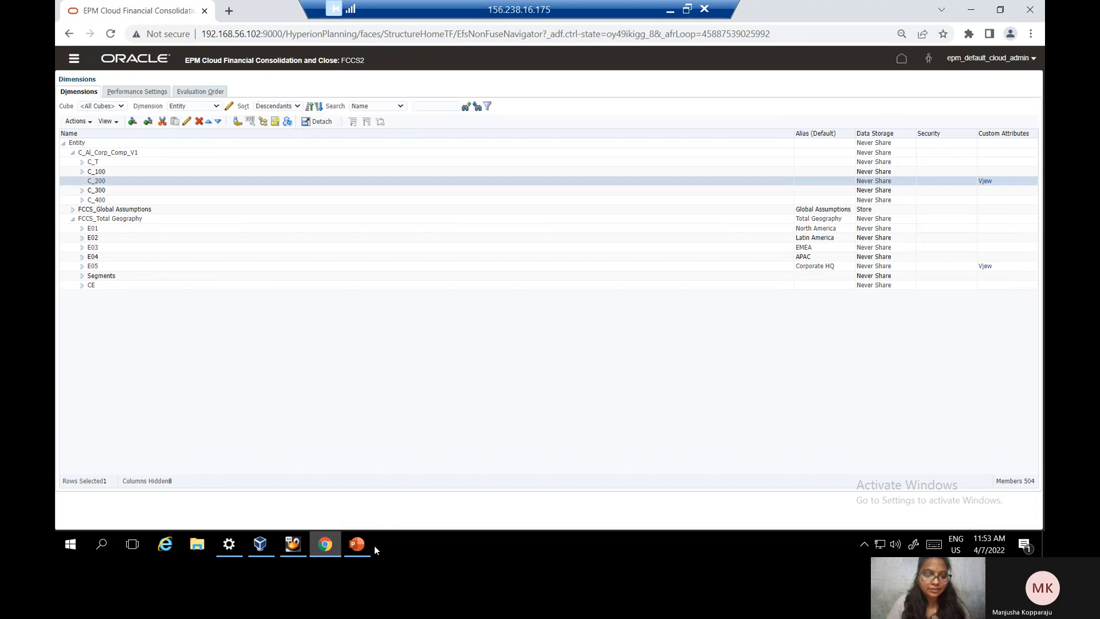
click(356, 545)
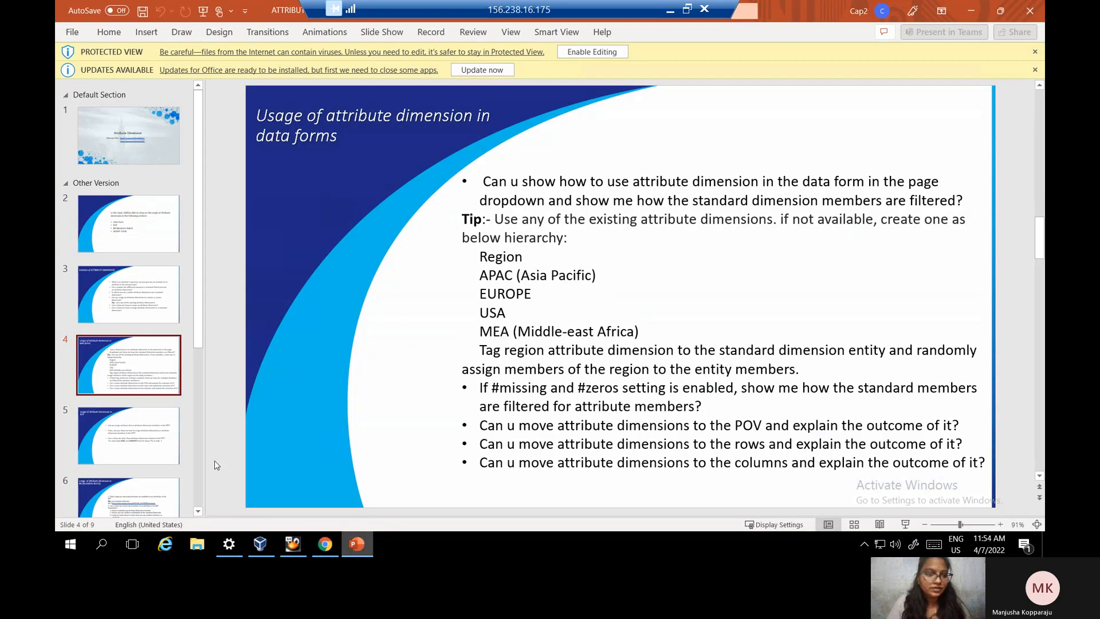
click(164, 419)
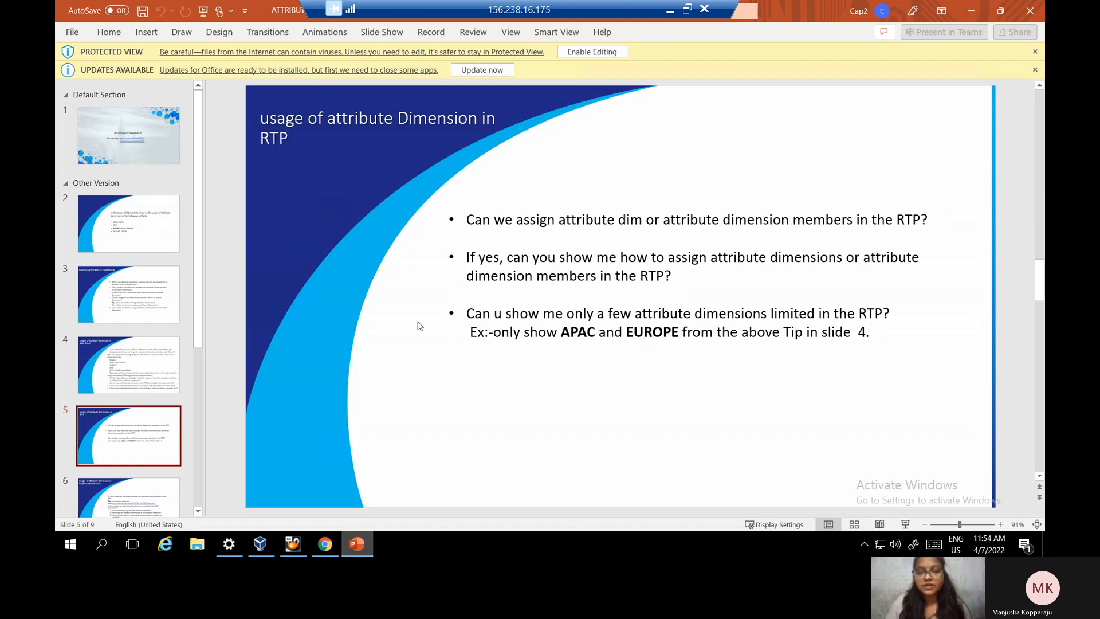
Step: Switch back to Oracle FCCS in Chrome, open the rules in Calculation Manager, and launch the Variable Designer
click(326, 549)
click(327, 549)
click(327, 549)
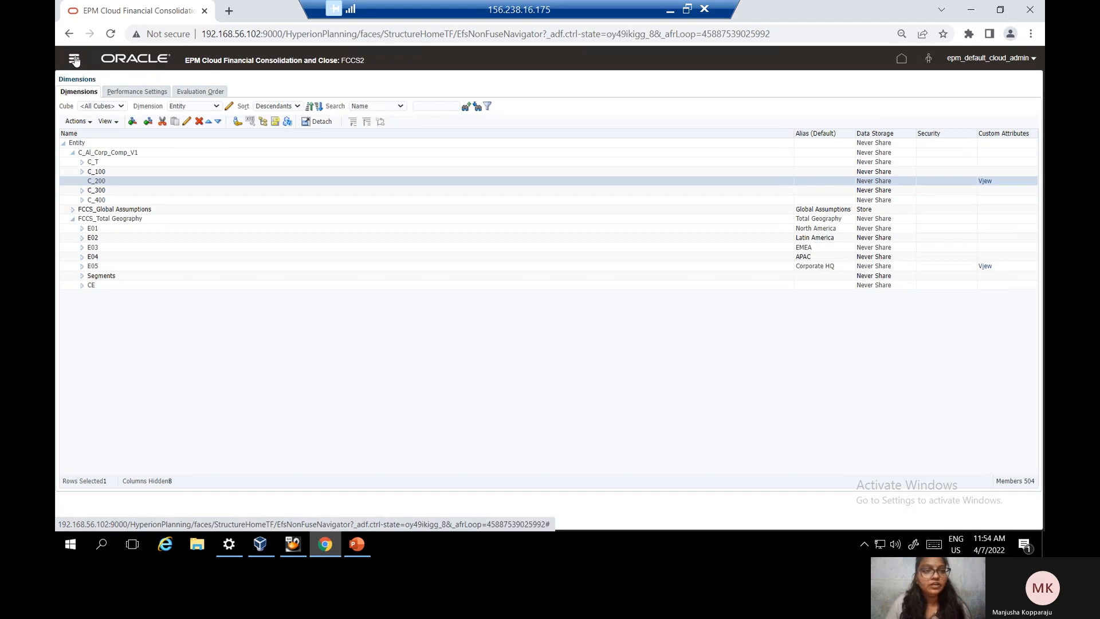
click(74, 59)
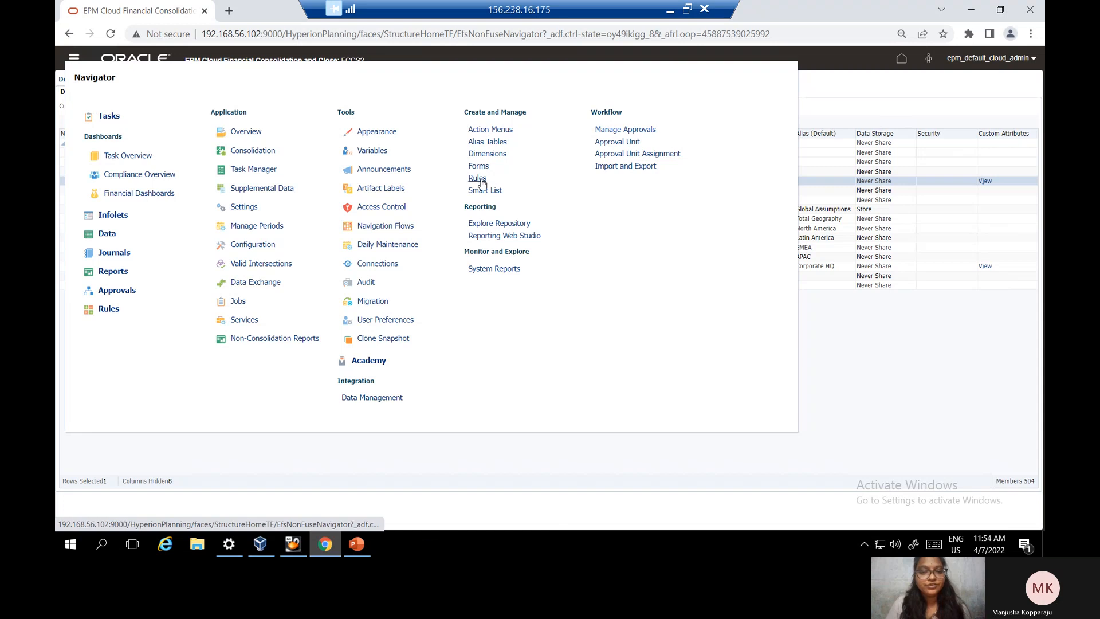
click(482, 180)
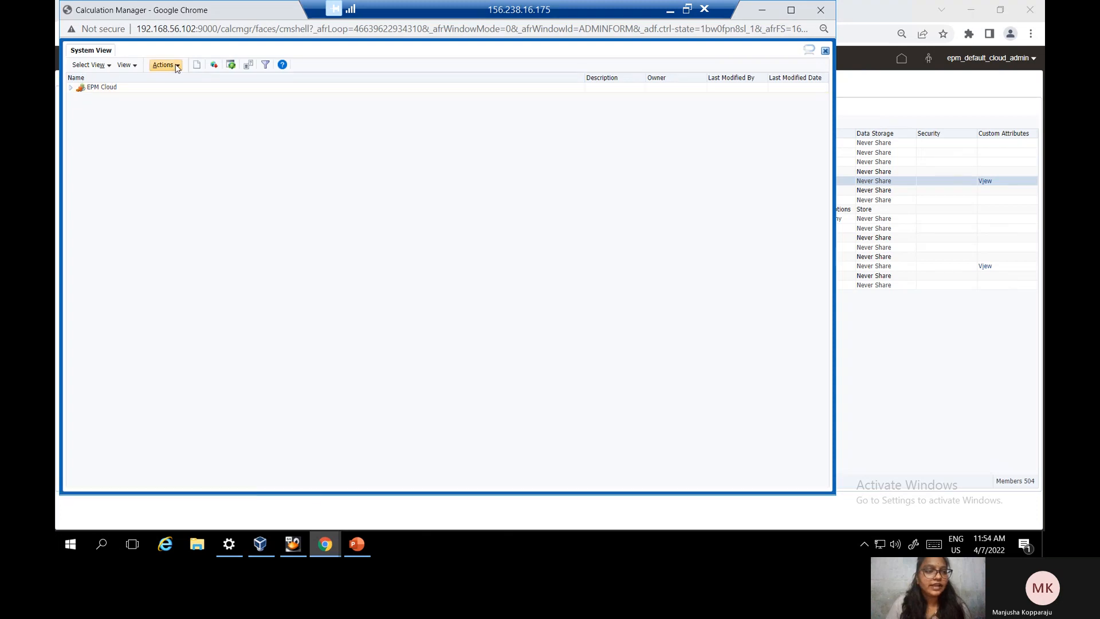
click(176, 66)
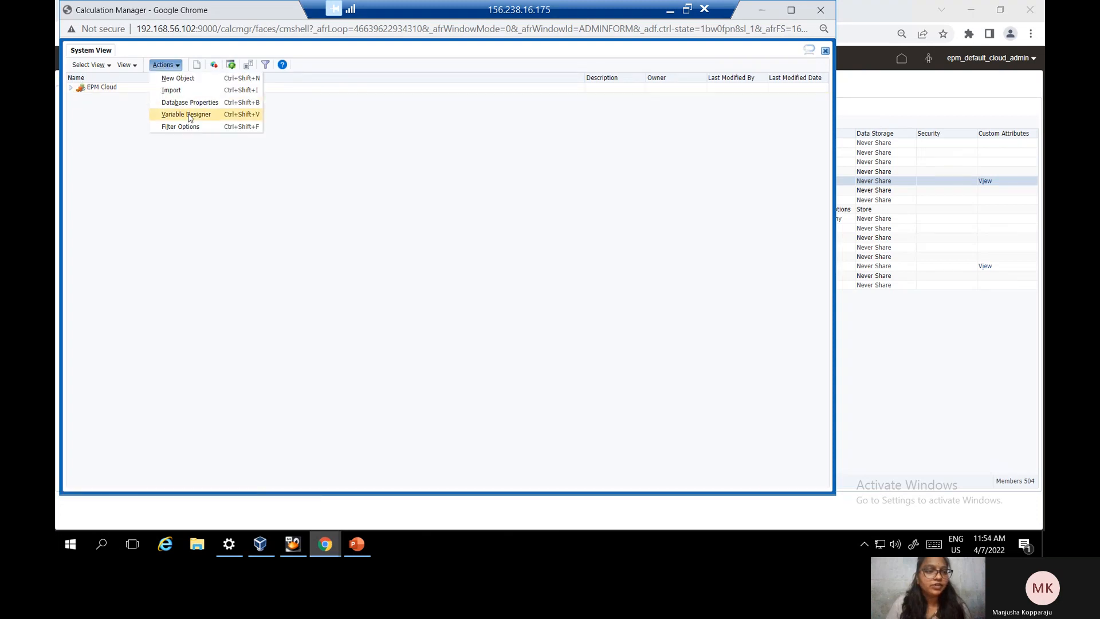
click(189, 116)
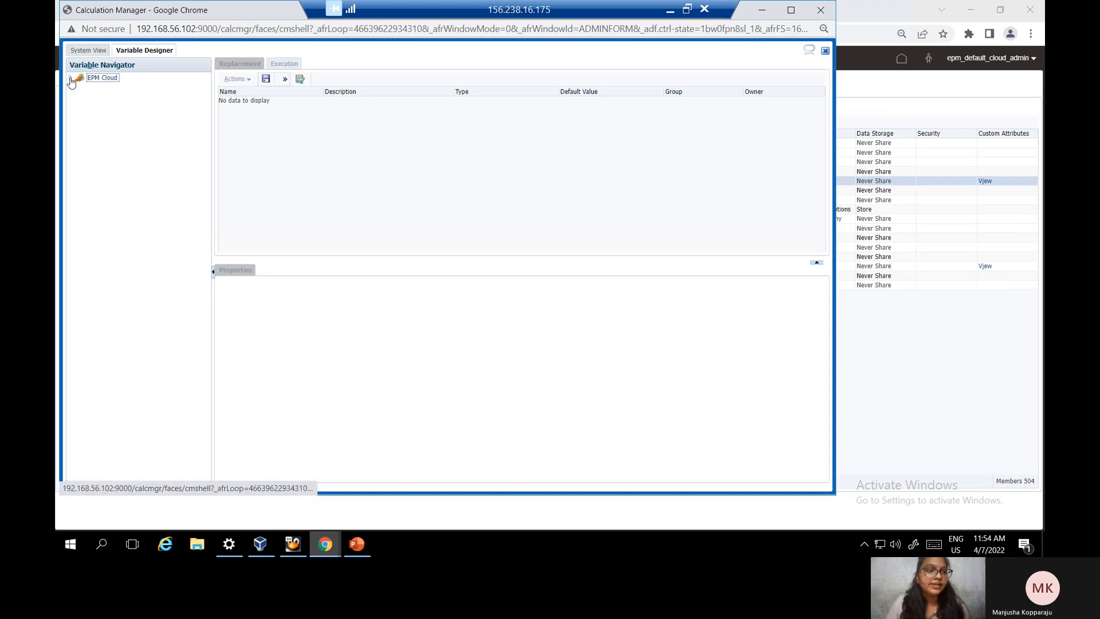
Step: Show the replacement variables of the FCCS2 Consol cube and open the properties of rtp_entityattribute
click(71, 79)
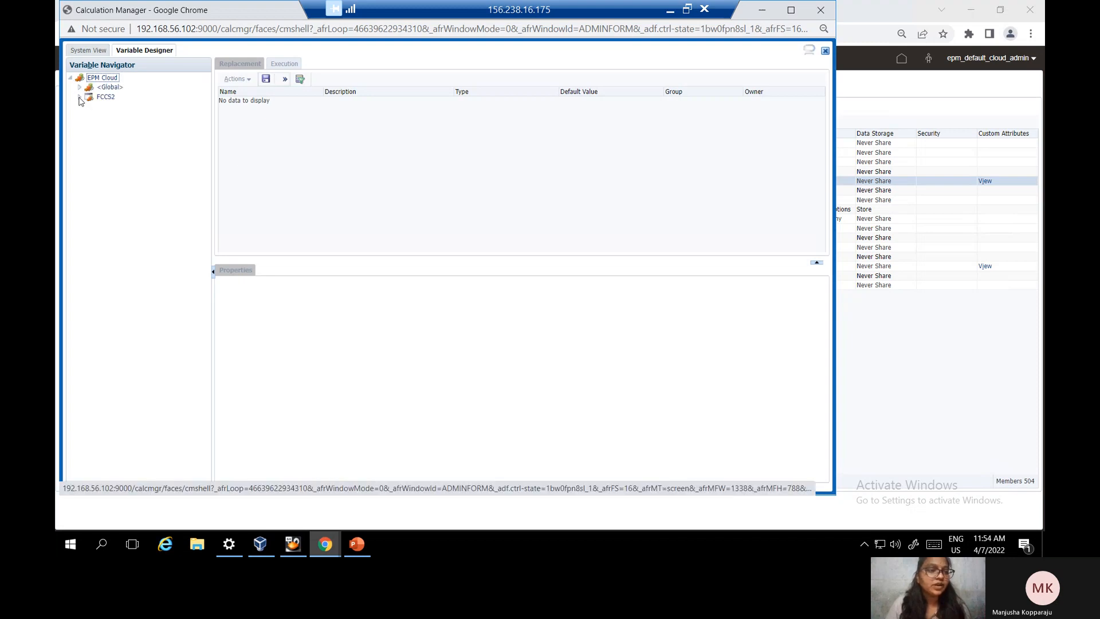
click(79, 98)
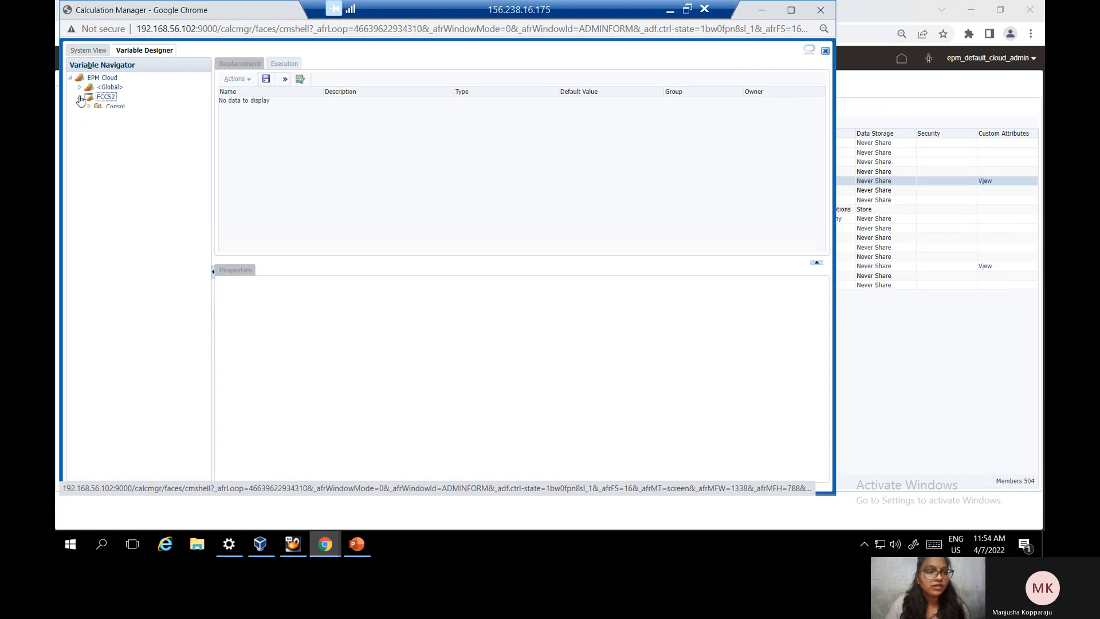
click(117, 108)
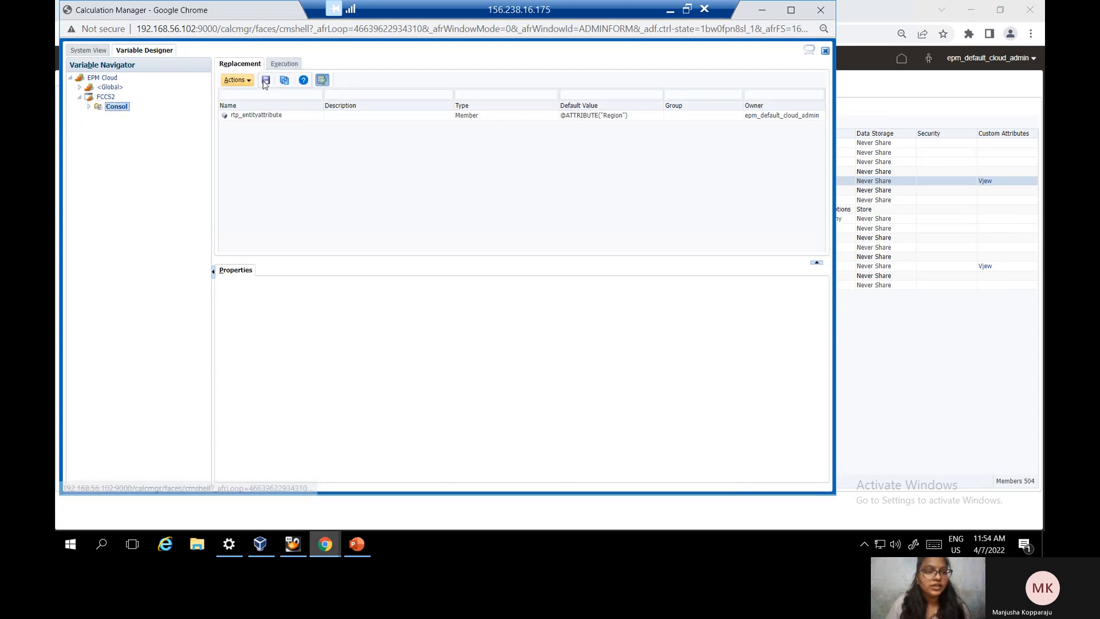
click(252, 115)
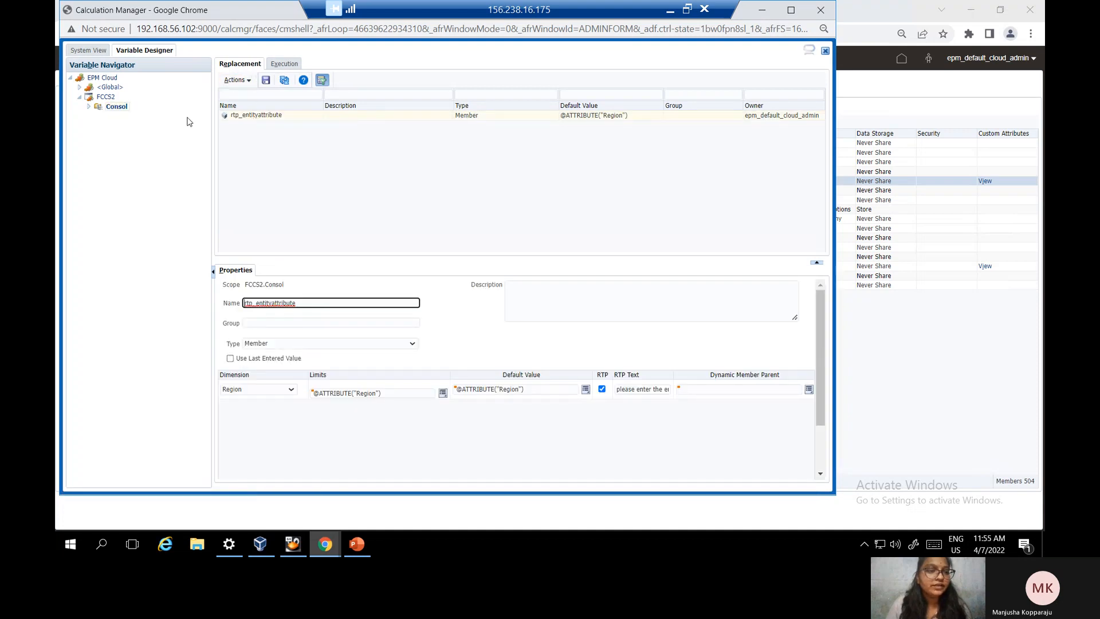
Step: Review the action commands, variable types and dimension choices available for rtp_entityattribute, keeping type Member and dimension Region
click(249, 81)
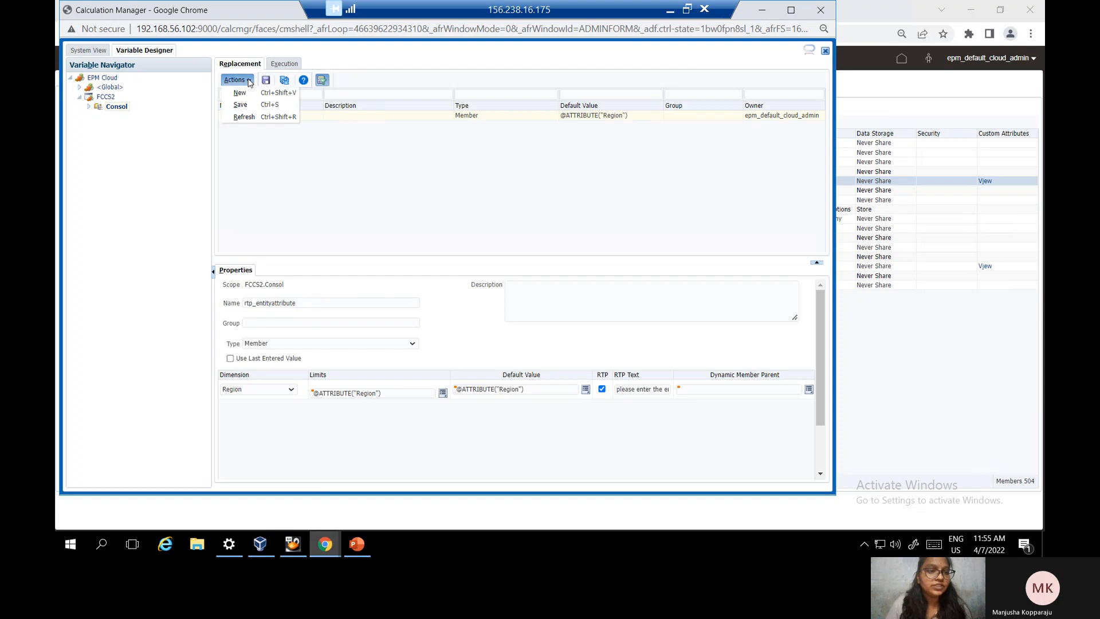
click(272, 146)
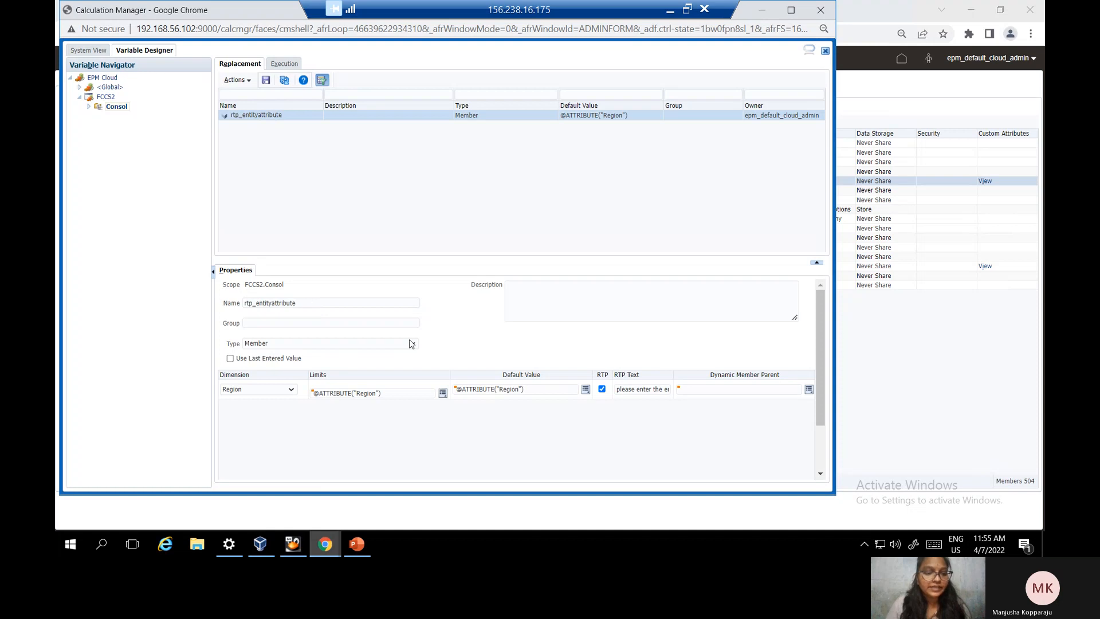
click(412, 344)
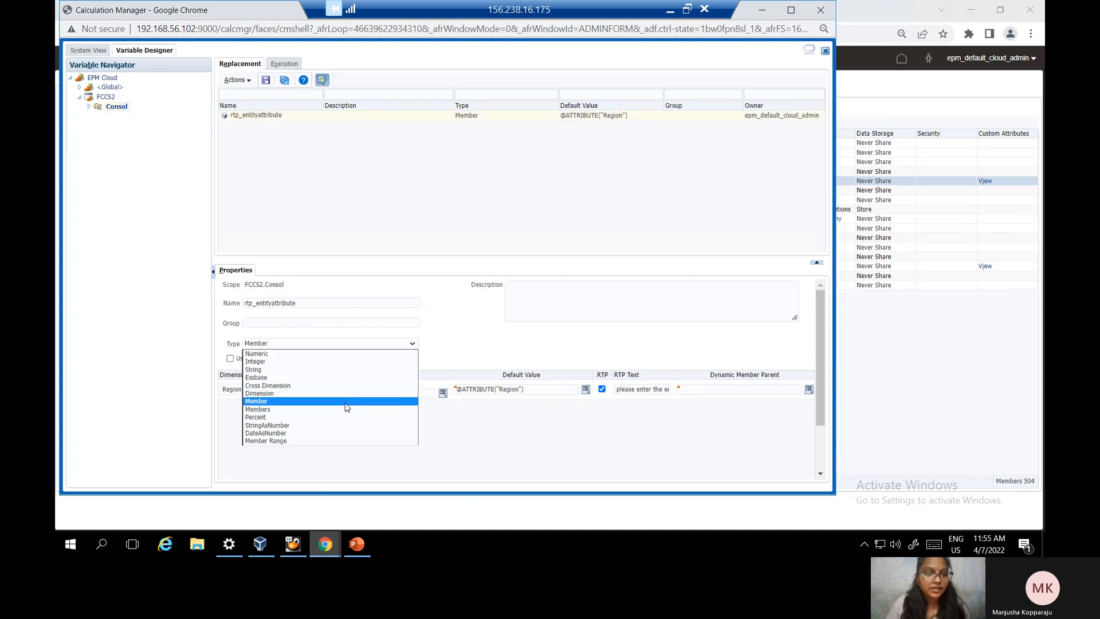
click(345, 407)
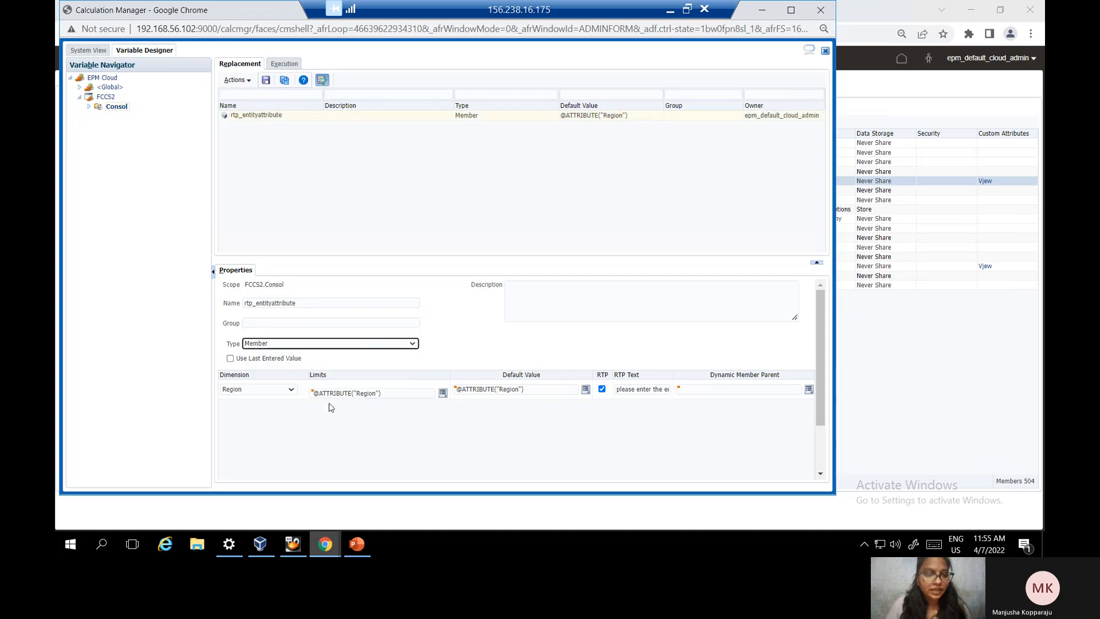
click(292, 389)
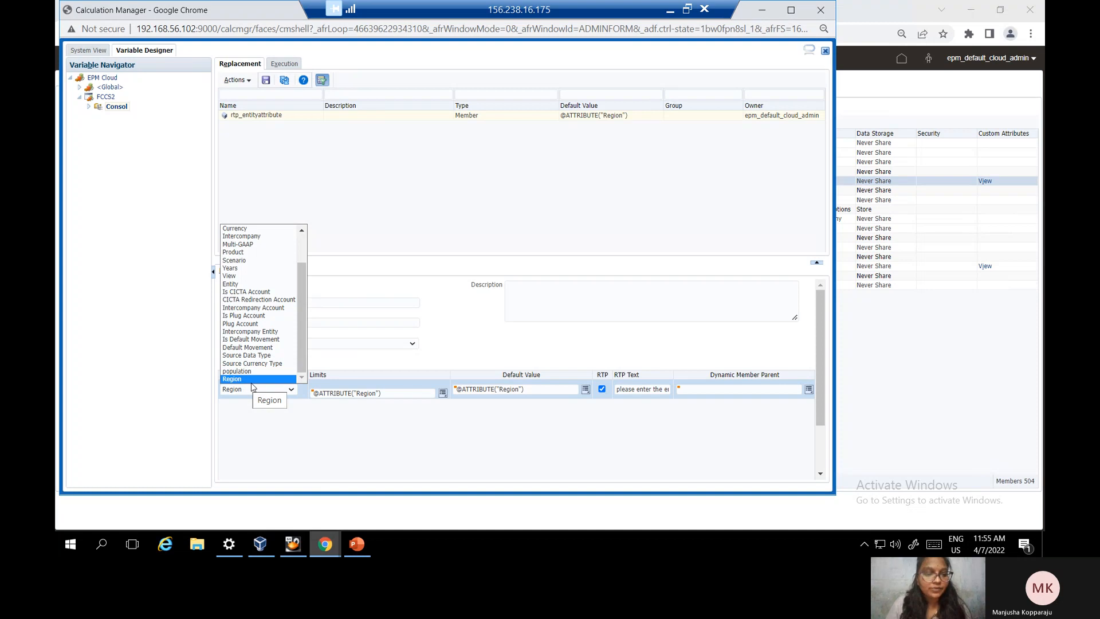
click(306, 413)
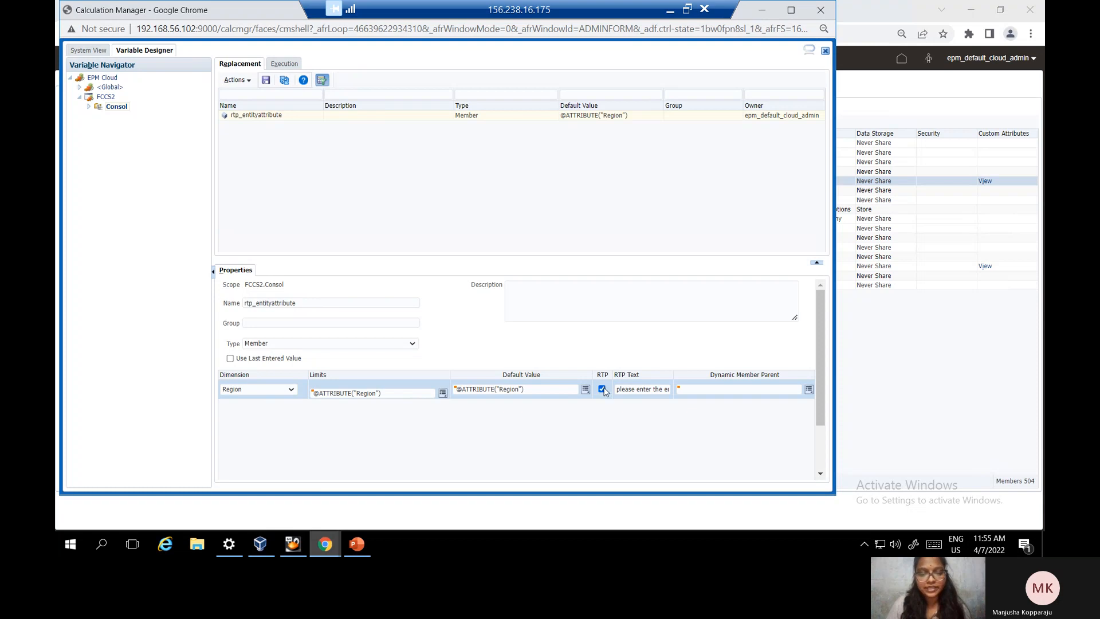
click(602, 390)
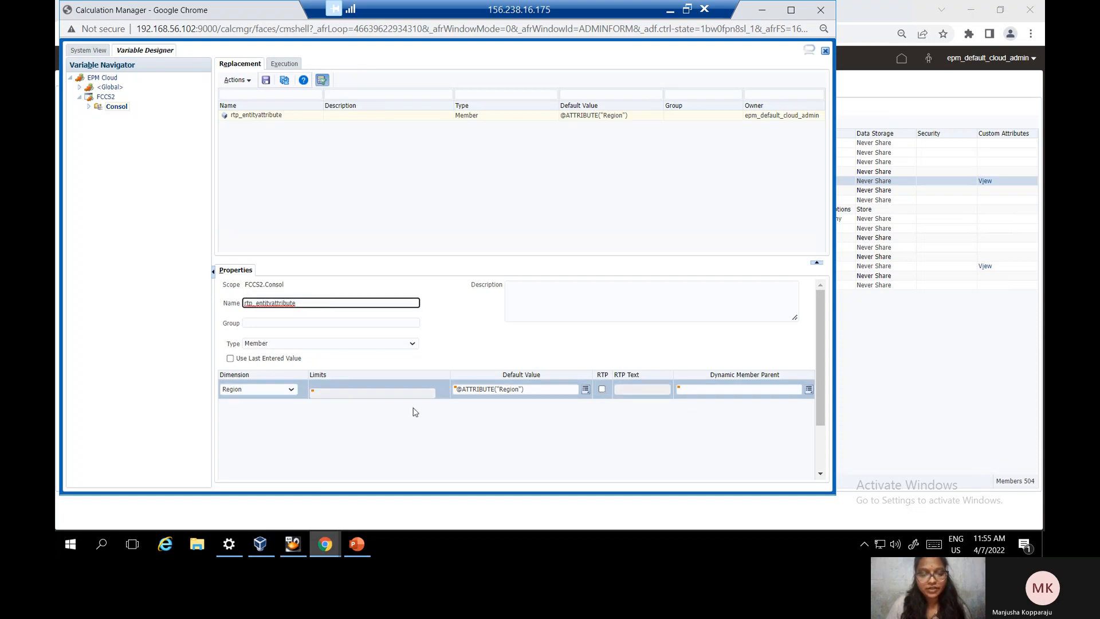
click(602, 390)
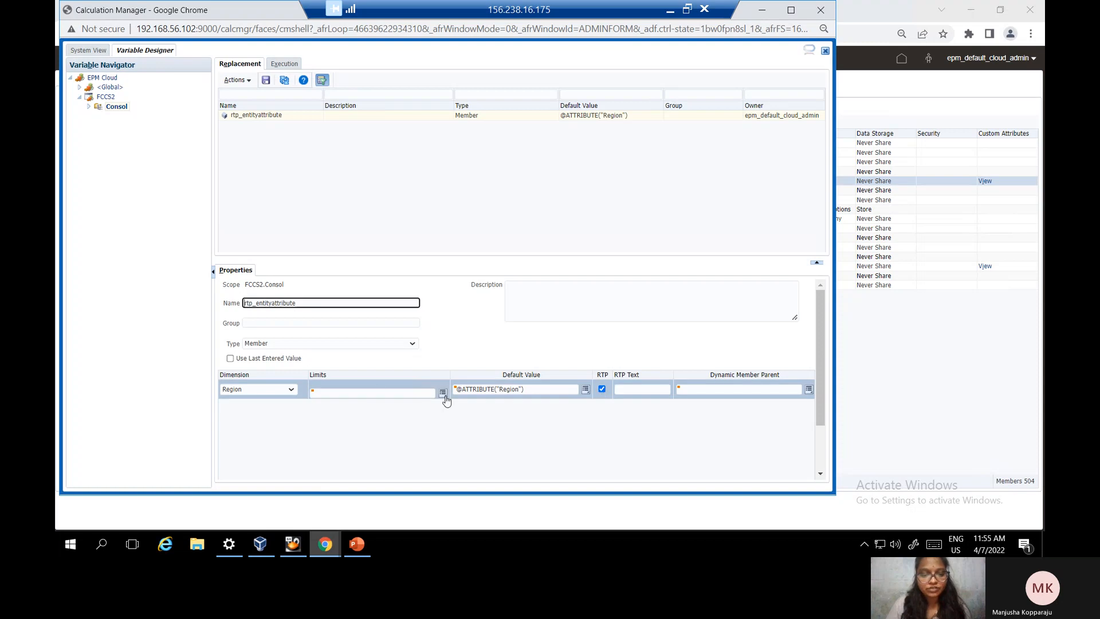
click(445, 396)
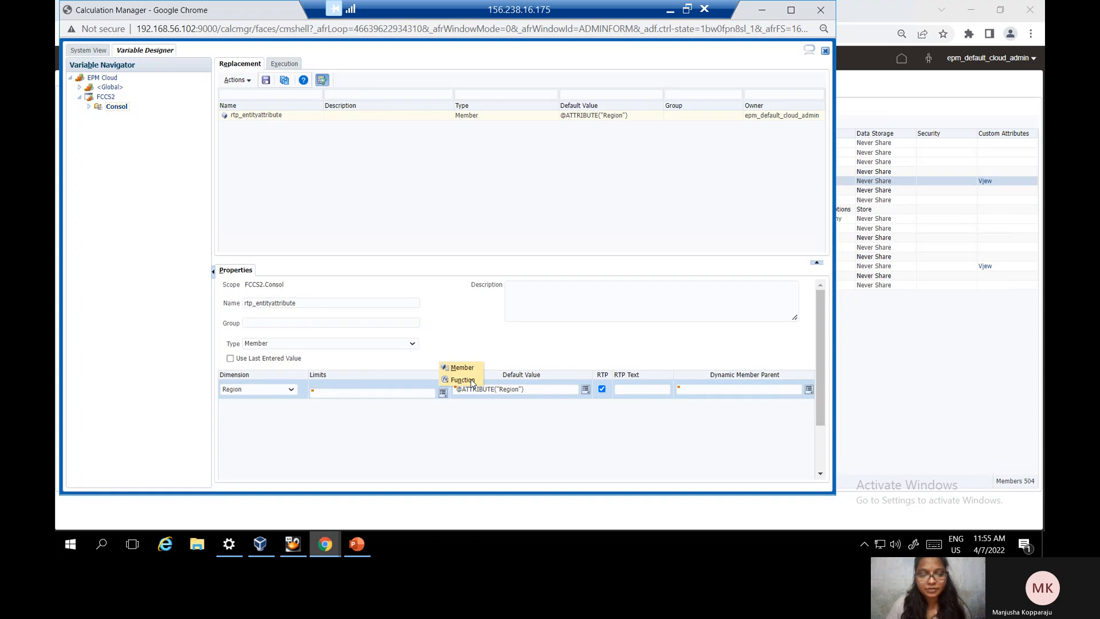
click(471, 381)
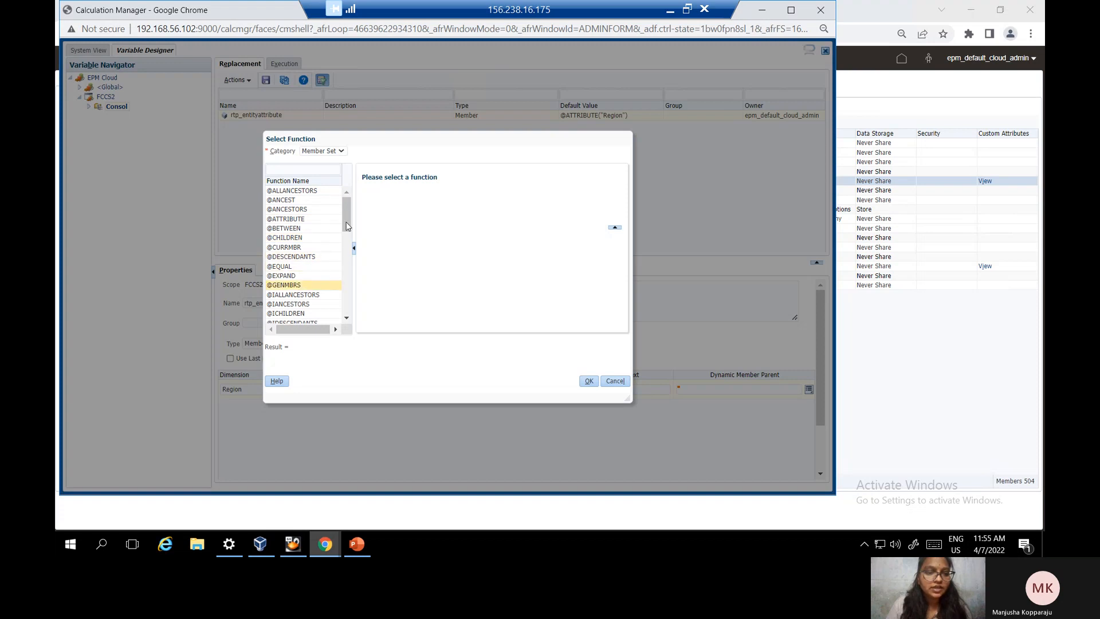
scroll(343, 252, down, 7)
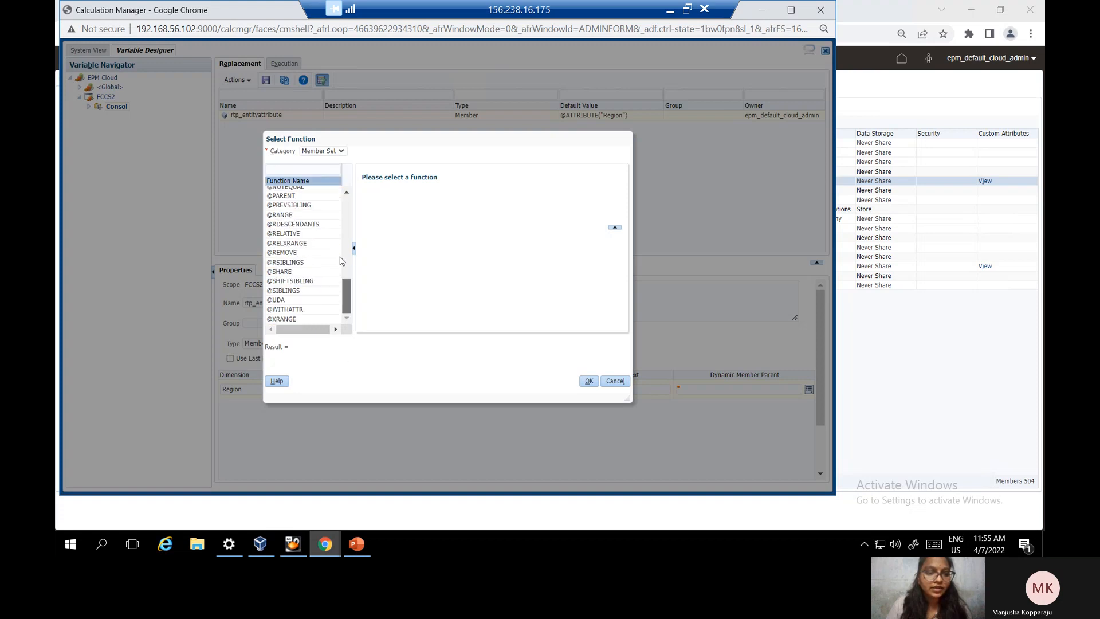
drag(347, 284, 340, 190)
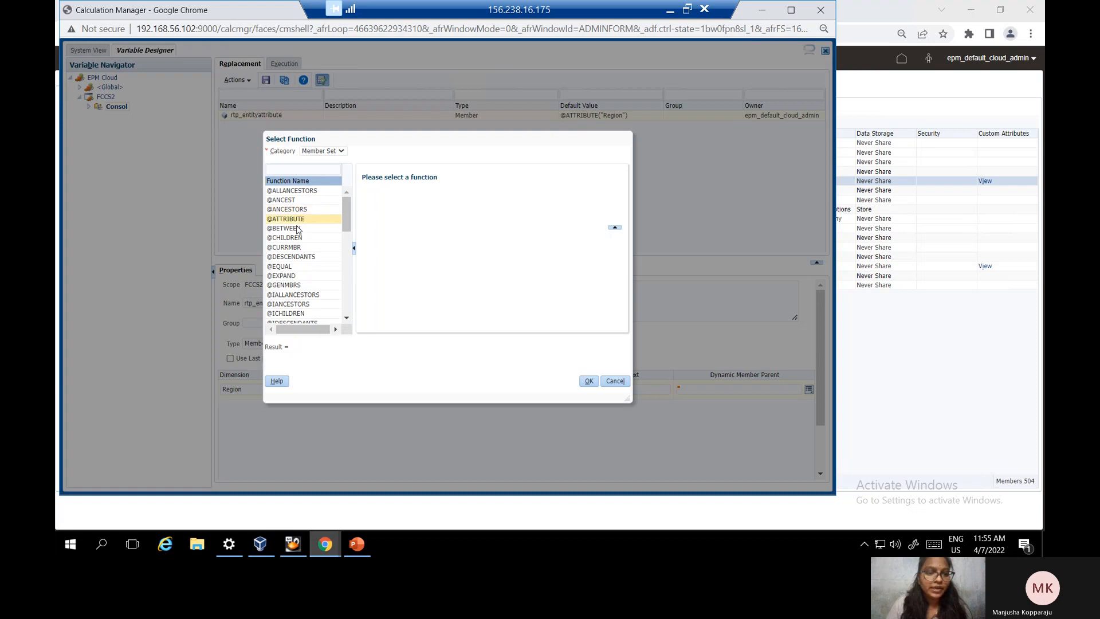
click(309, 221)
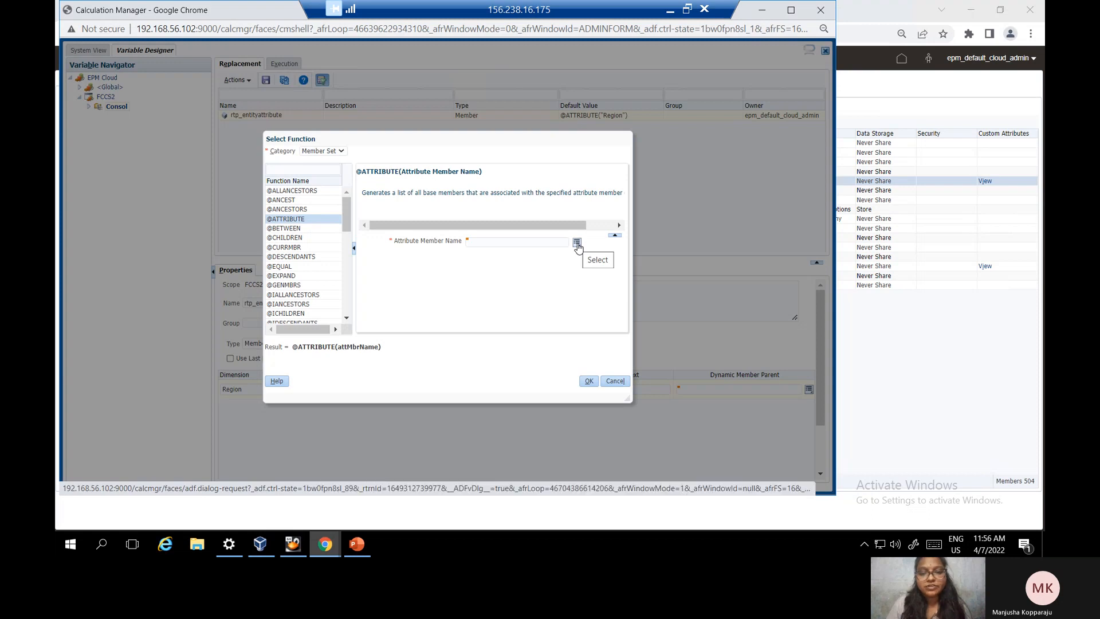
click(578, 244)
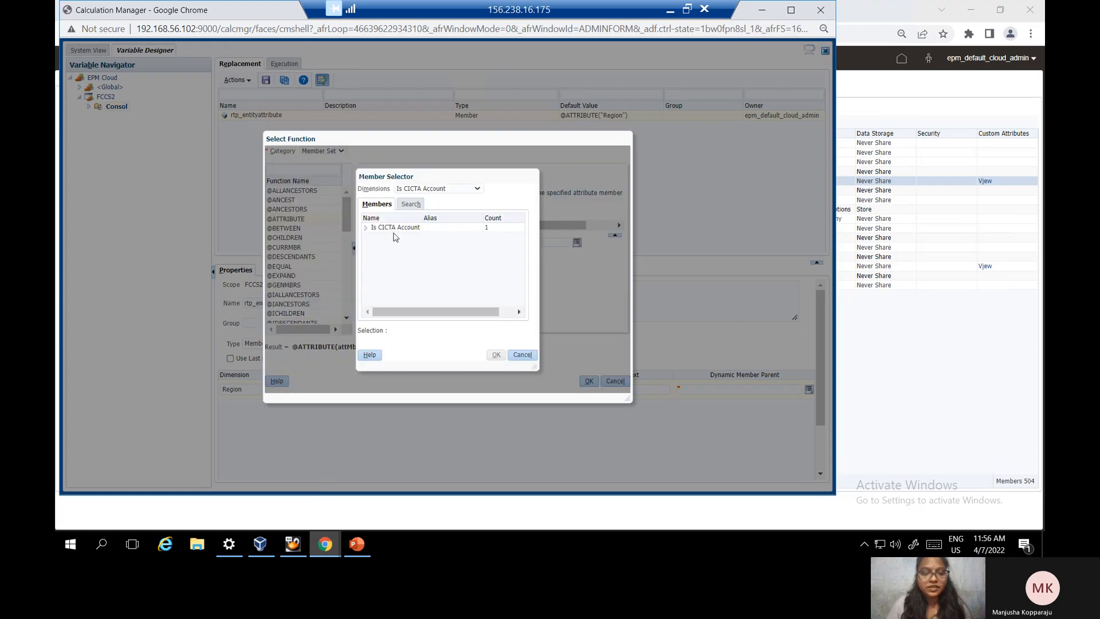
click(478, 189)
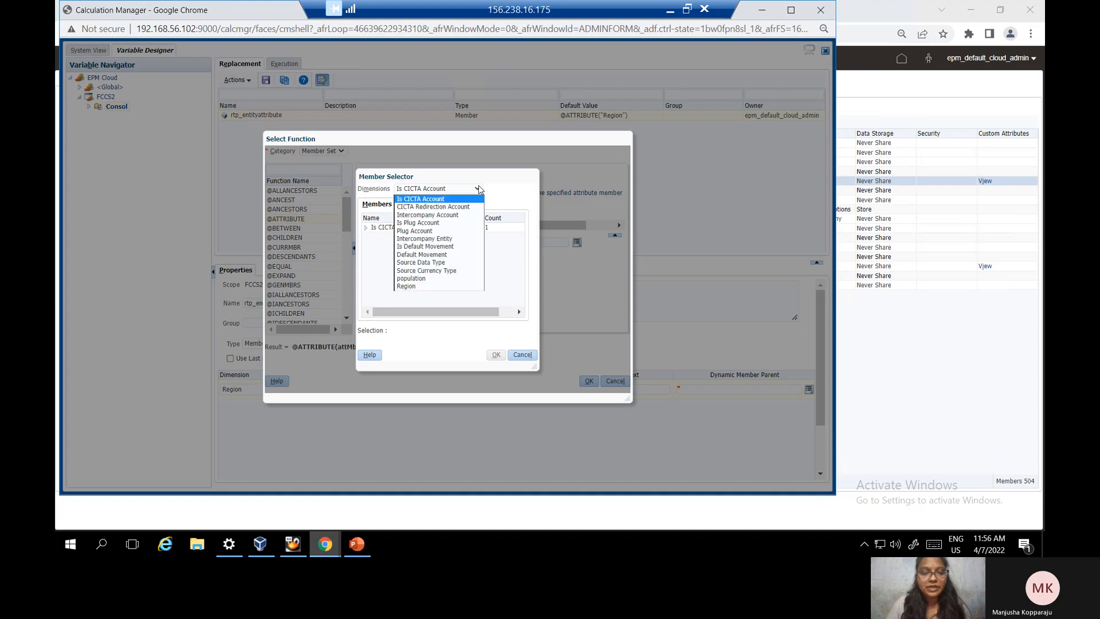
click(437, 286)
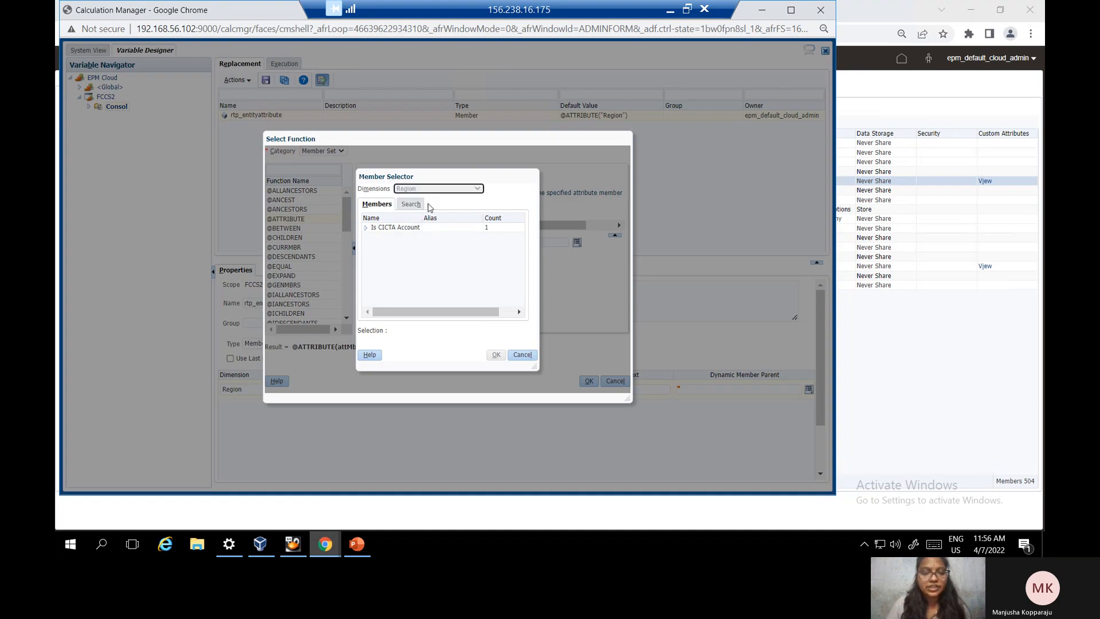
click(385, 229)
click(494, 356)
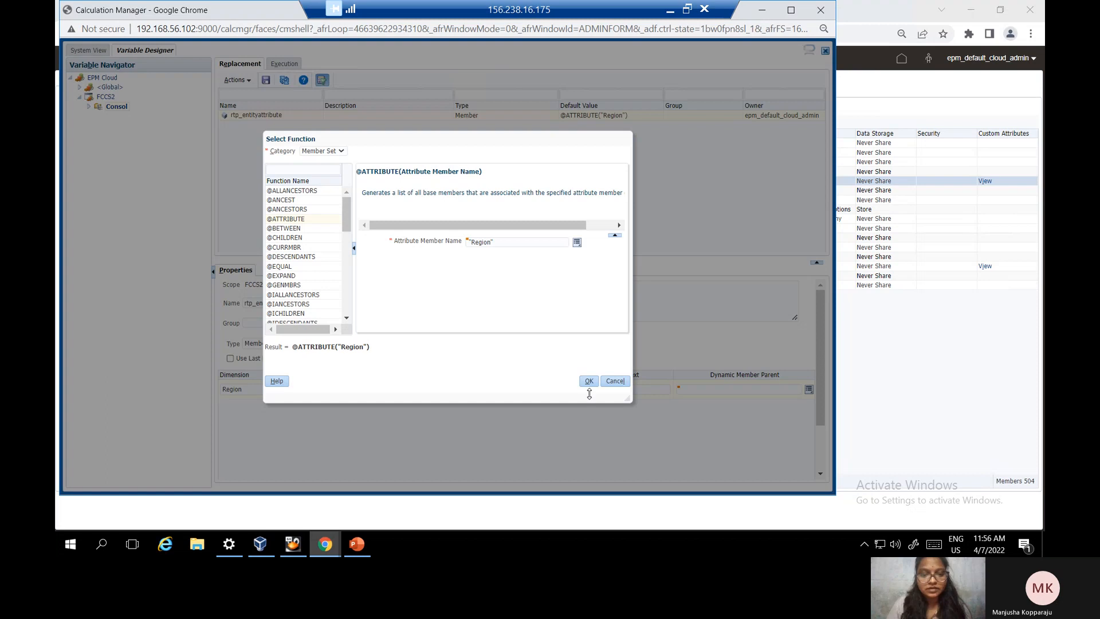
click(589, 381)
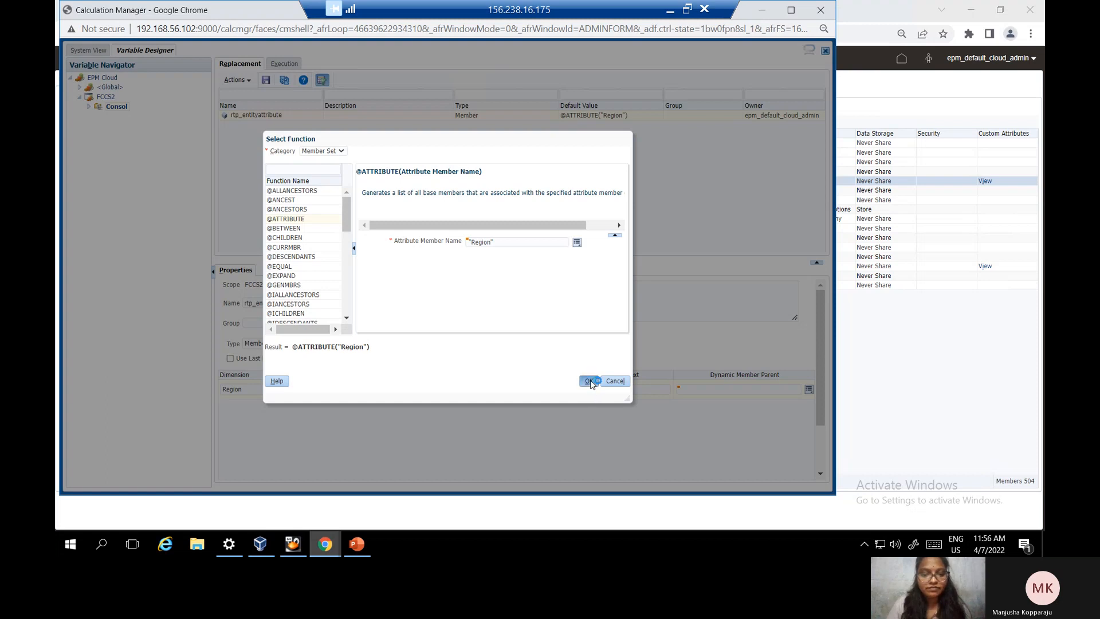
click(327, 397)
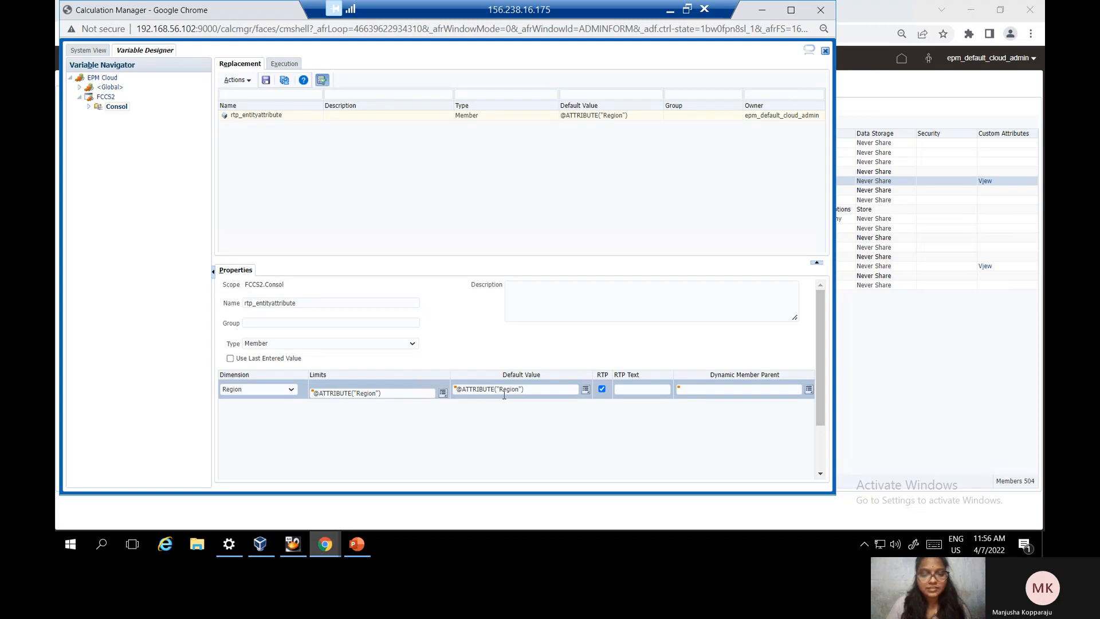
Step: Set the runtime prompt text to "please enter the entity" and save the rtp_entityattribute variable
click(648, 388)
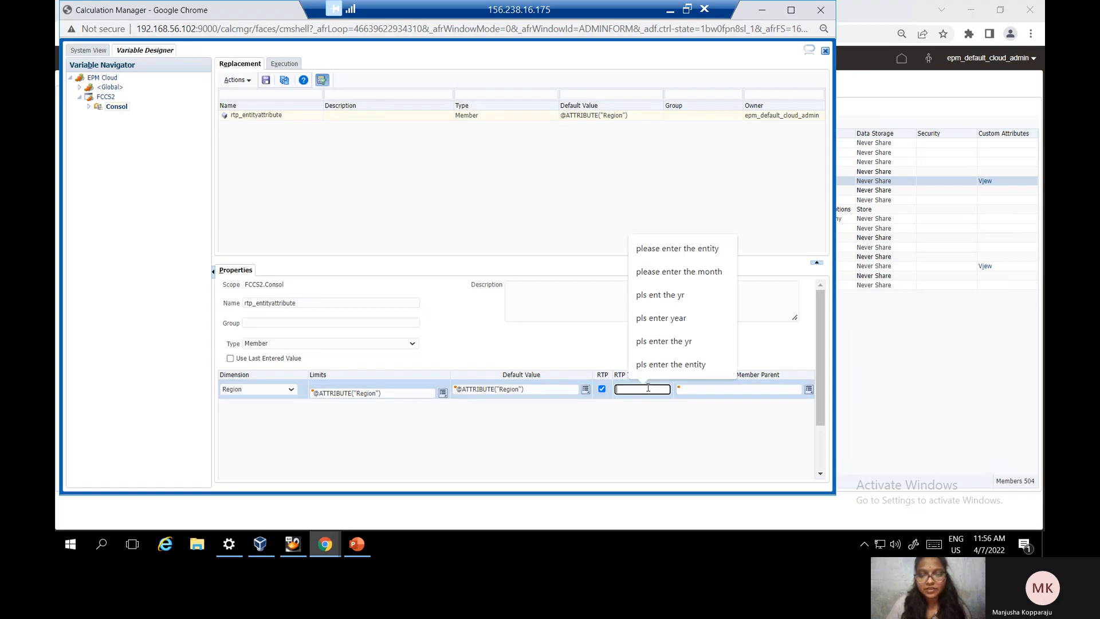
click(699, 249)
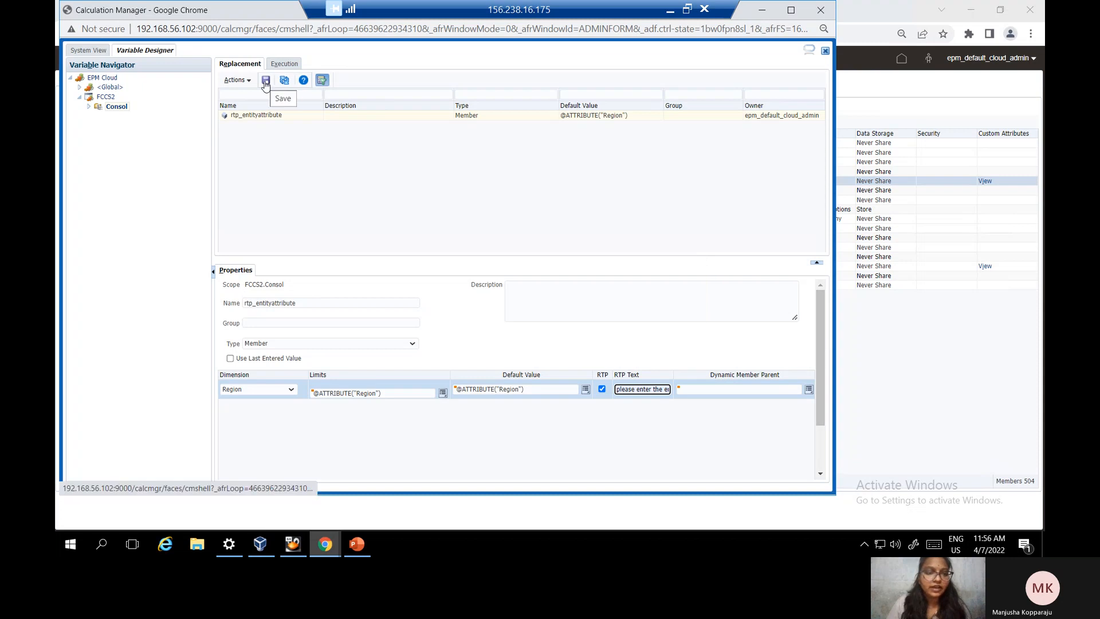
click(266, 83)
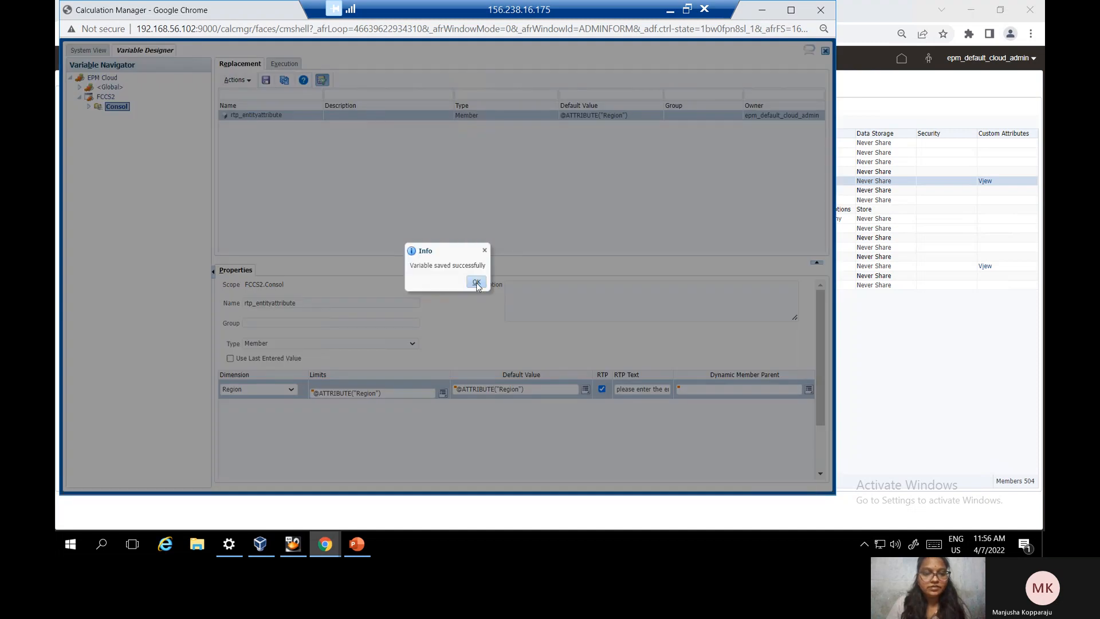
click(476, 283)
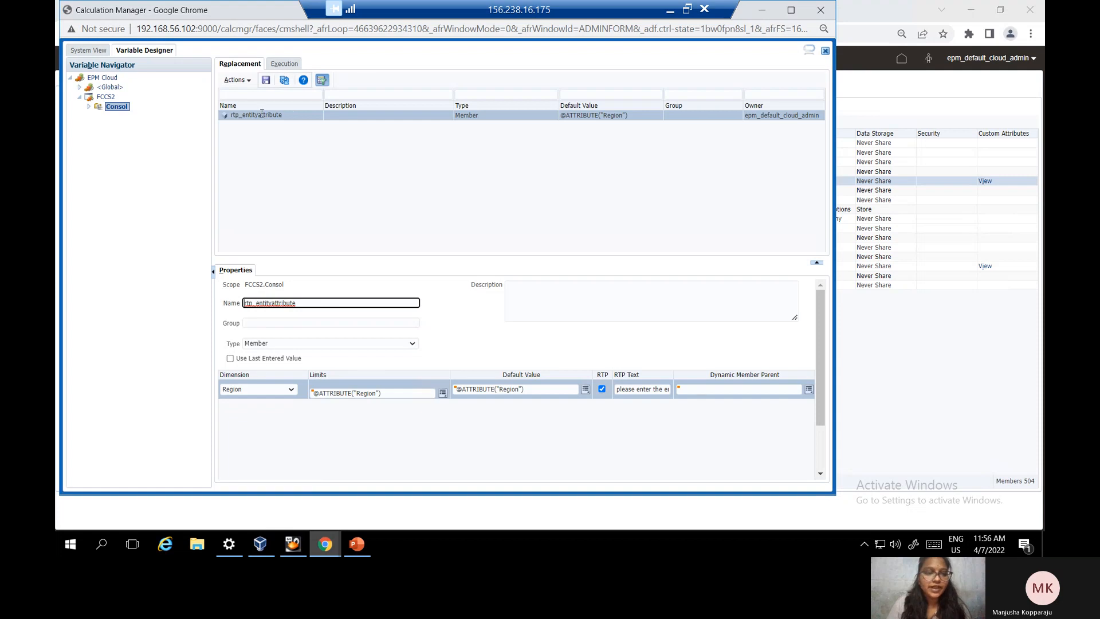
click(312, 126)
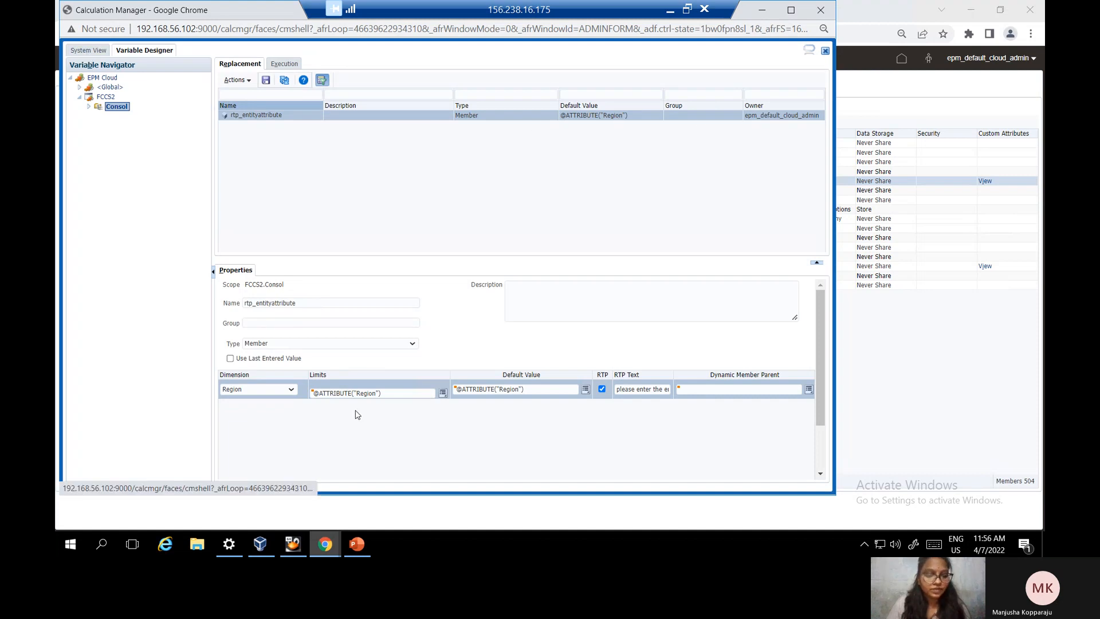
Step: Switch to the PowerPoint presentation and read slide 6 on using attribute dimensions in business rules
click(358, 545)
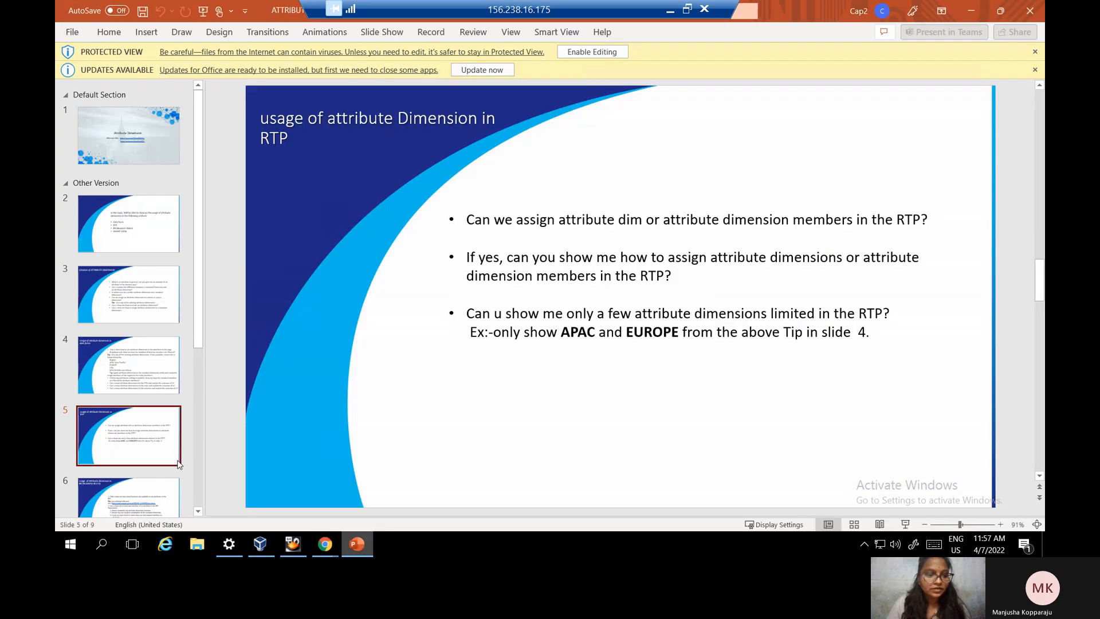
click(146, 490)
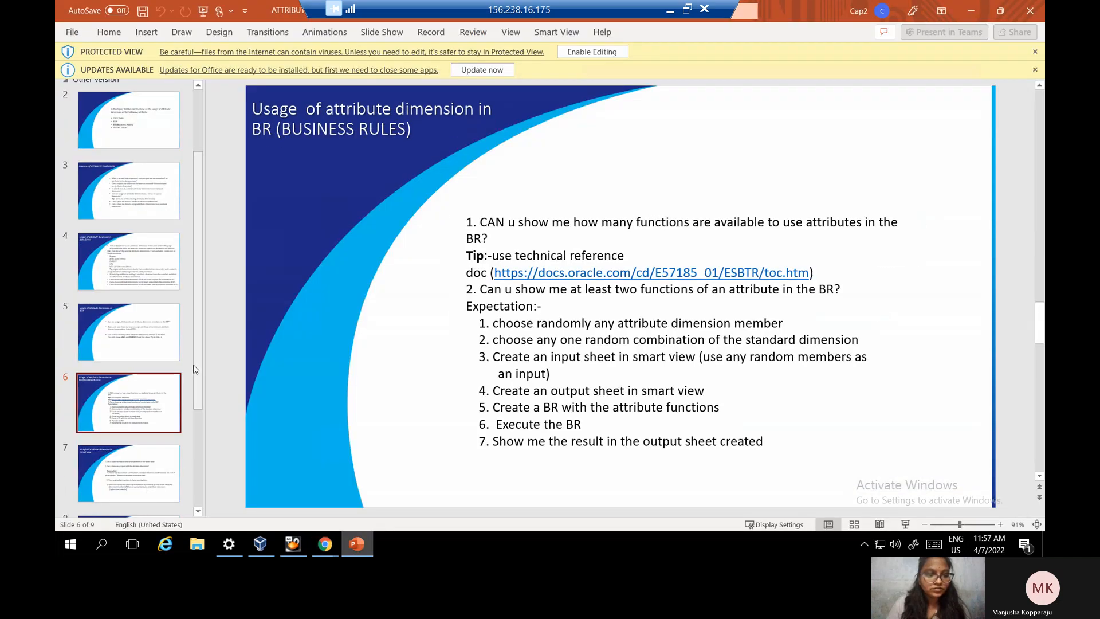
scroll(207, 401, down, 1)
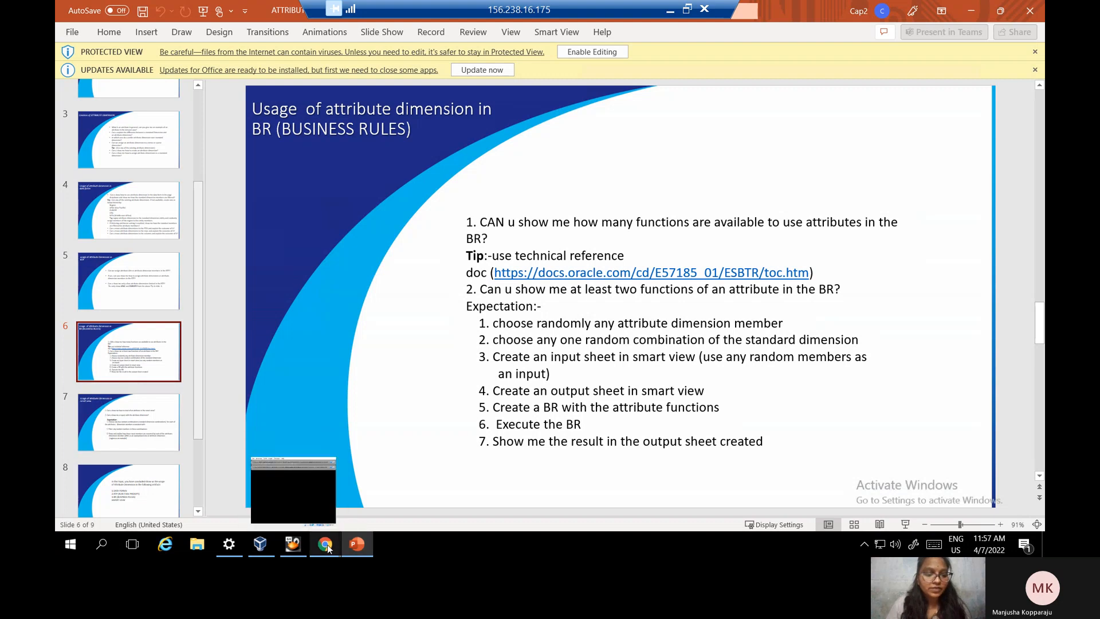
Step: Switch back to Calculation Manager in Chrome, examine the functions available for the variable's limits, and cancel the function selection
mouse_move(328, 545)
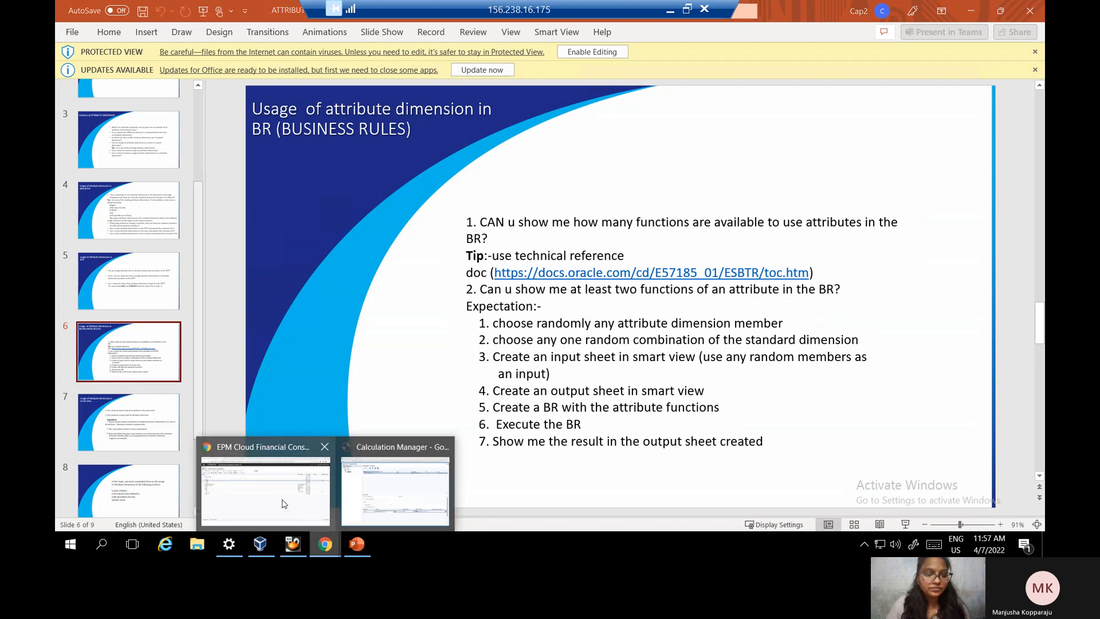
click(407, 473)
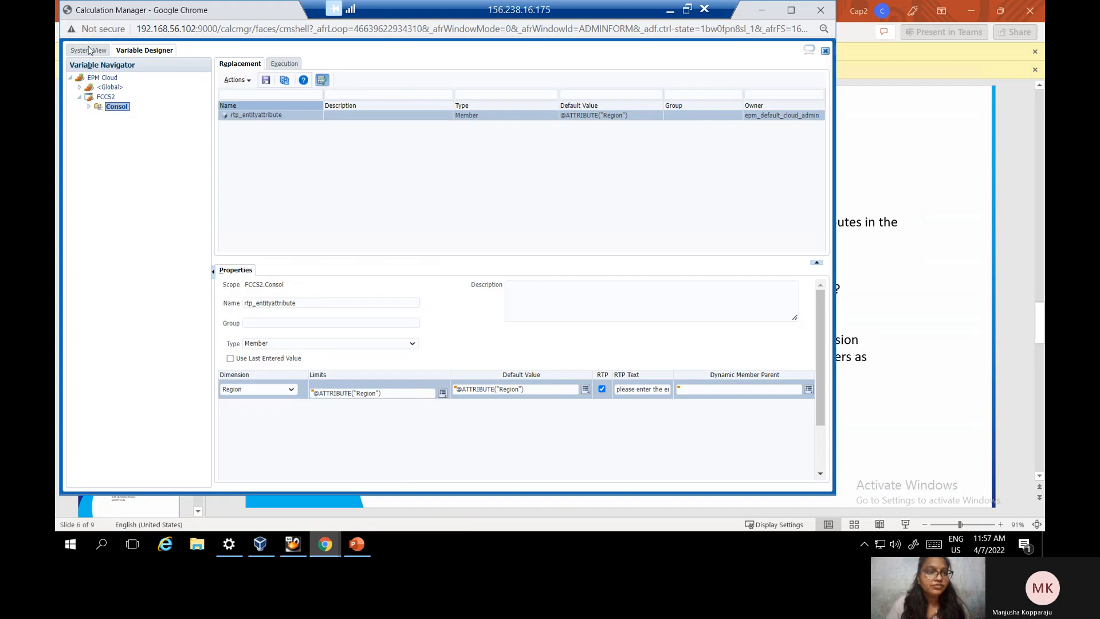
click(443, 394)
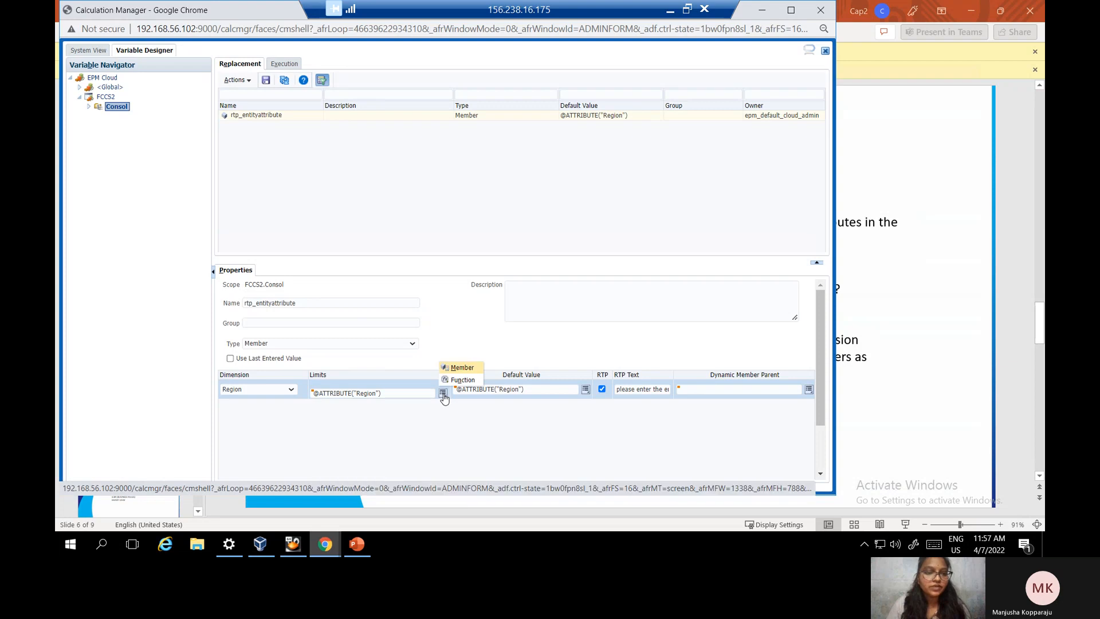
click(460, 380)
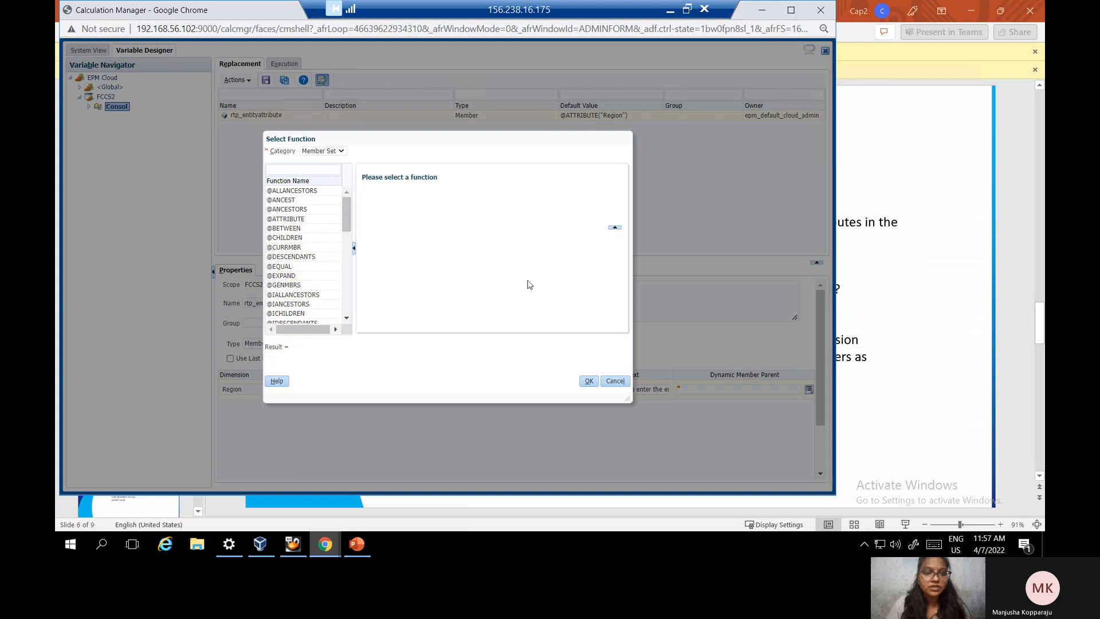
click(623, 383)
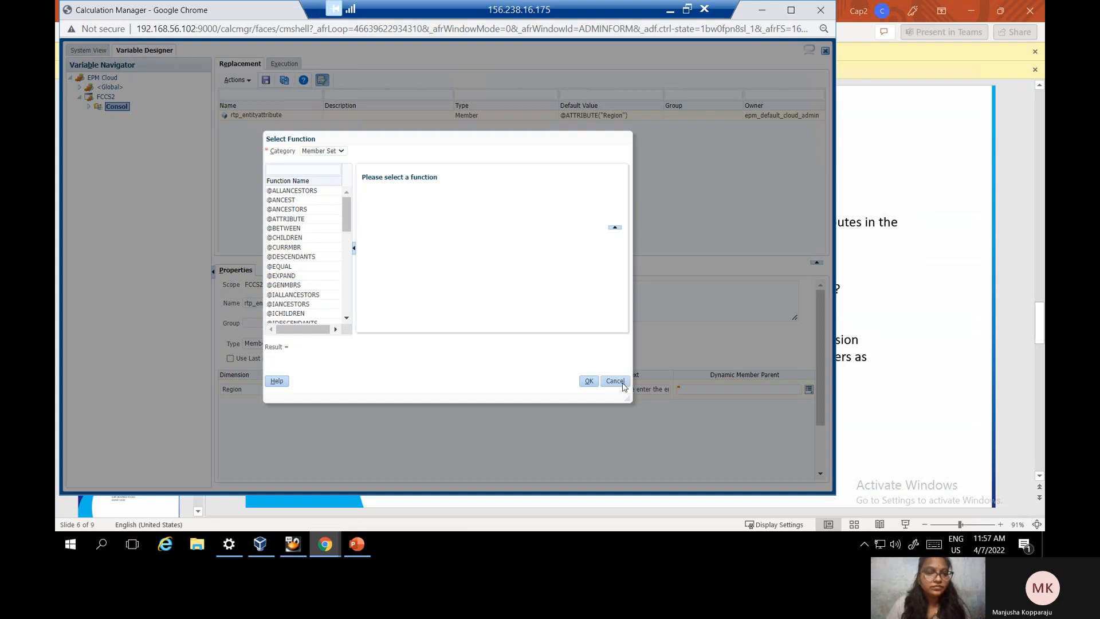
Step: Return to the system view and expand EPM Cloud, FCCS2 and Consol to list the cube's rules
click(91, 54)
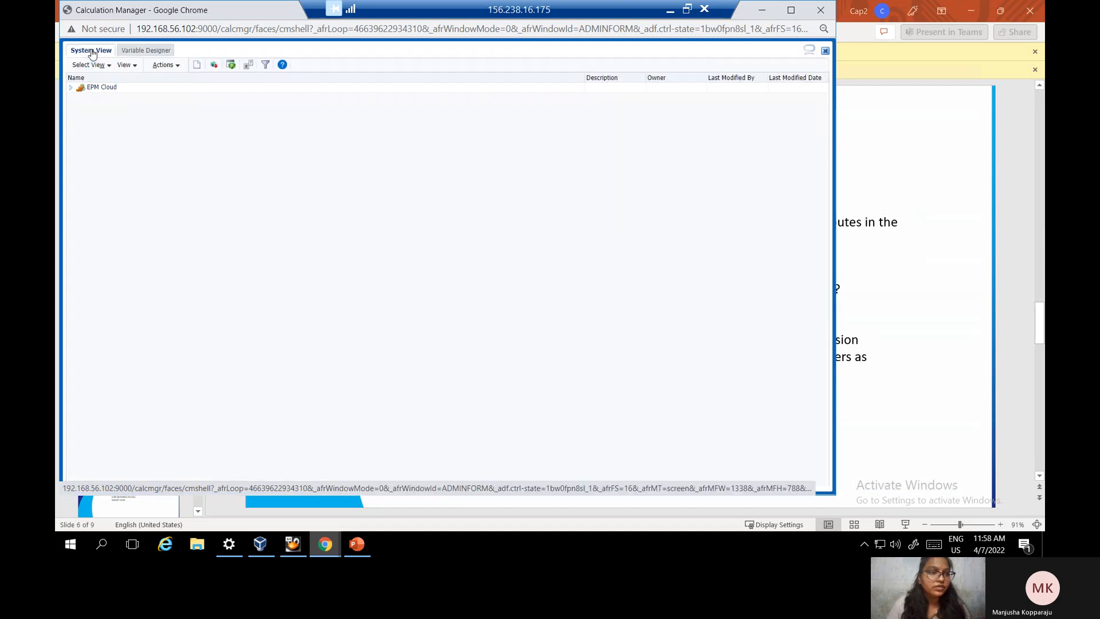
click(71, 89)
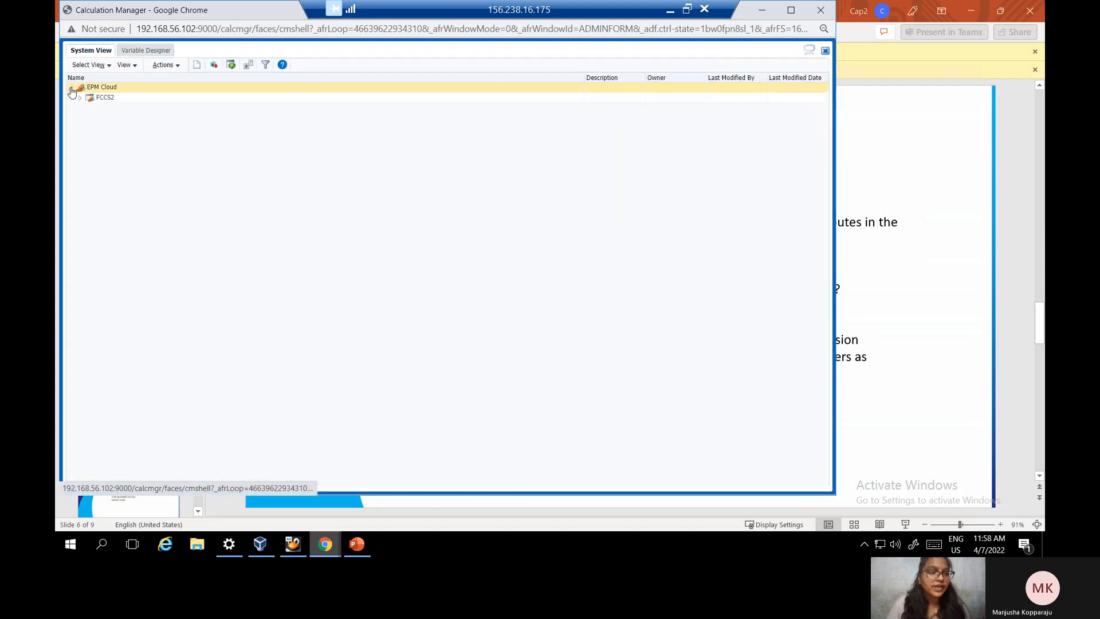
click(80, 99)
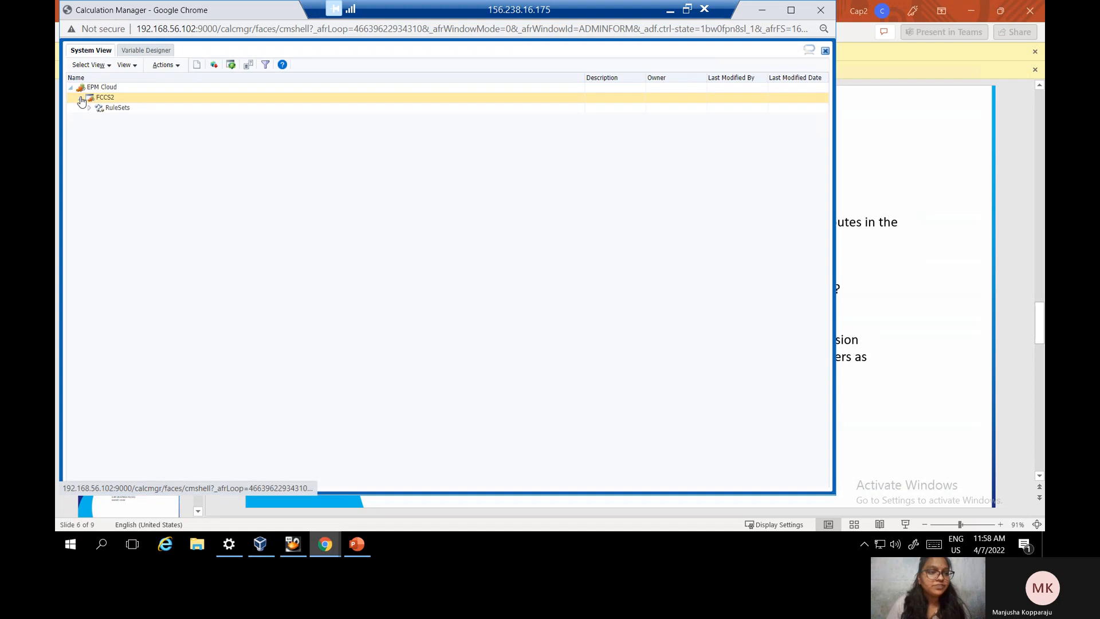
click(90, 119)
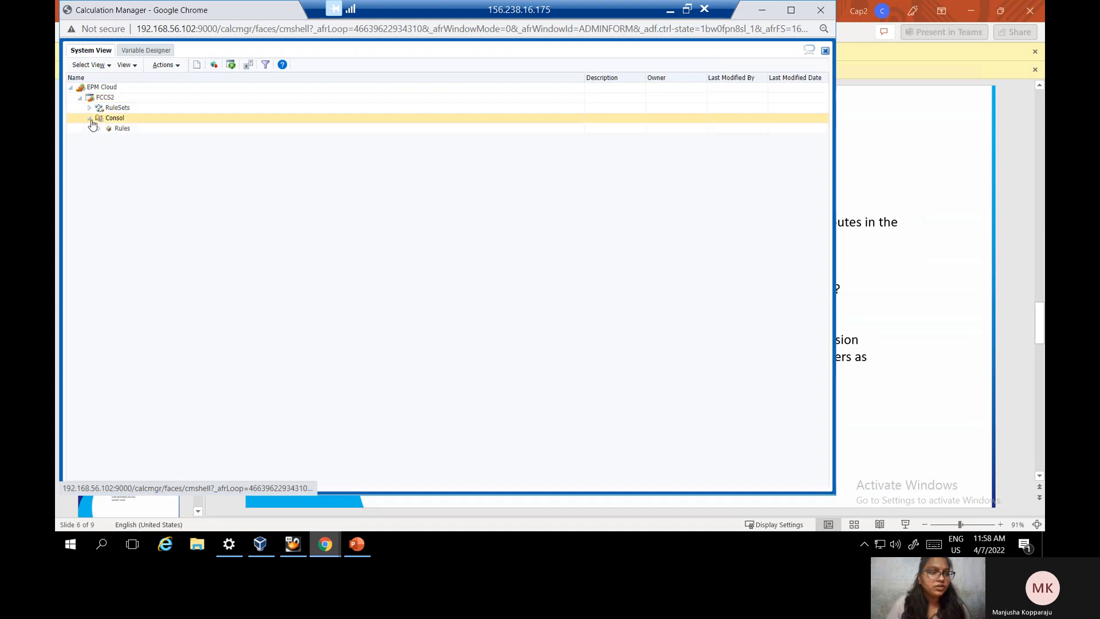
click(98, 130)
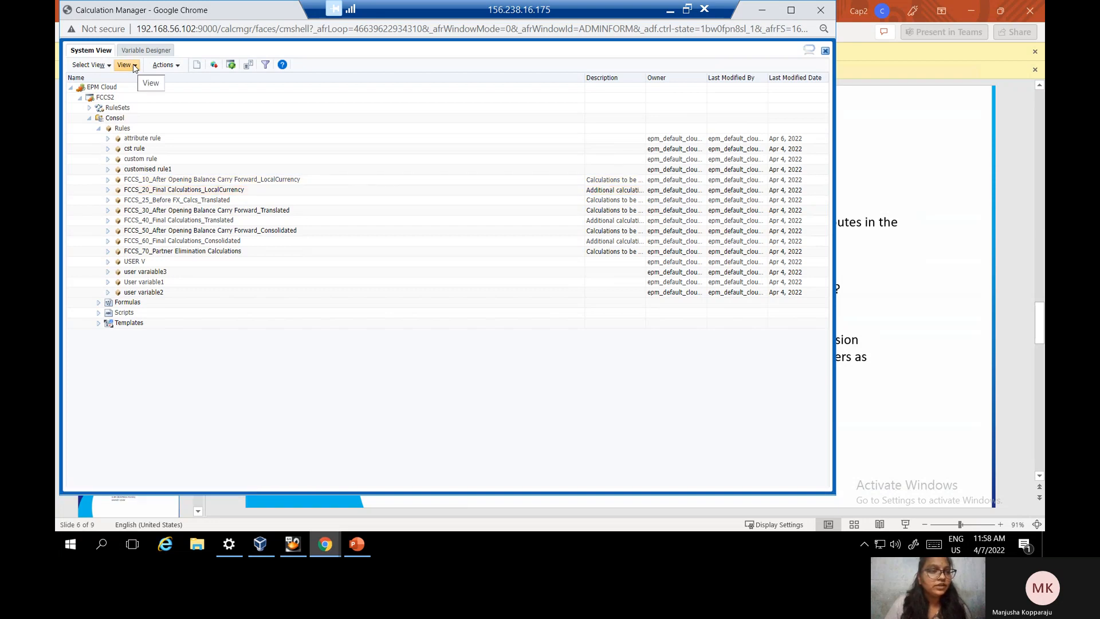
Step: Start a new Rule object for the Consol cube of the EPM Cloud application FCCS2, and cancel it without entering a name
click(165, 64)
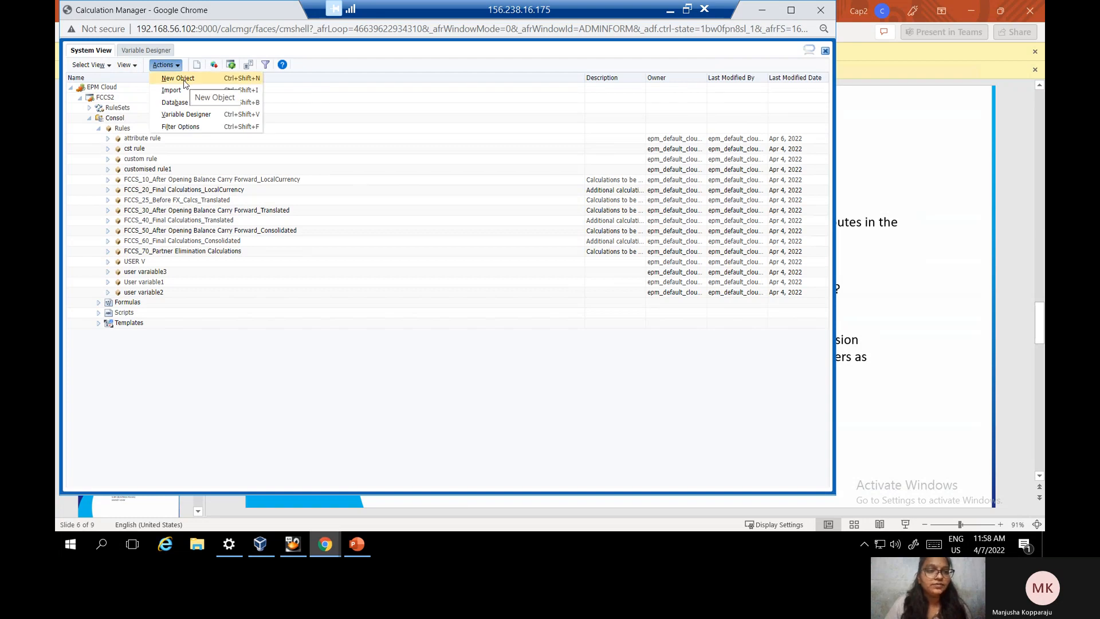
click(139, 81)
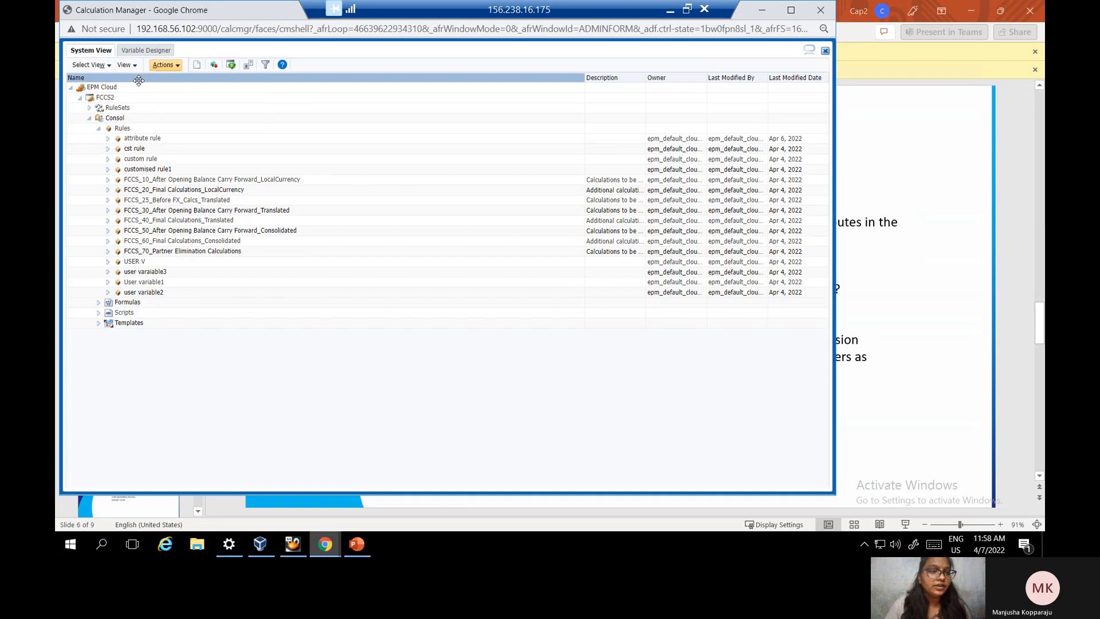
click(179, 66)
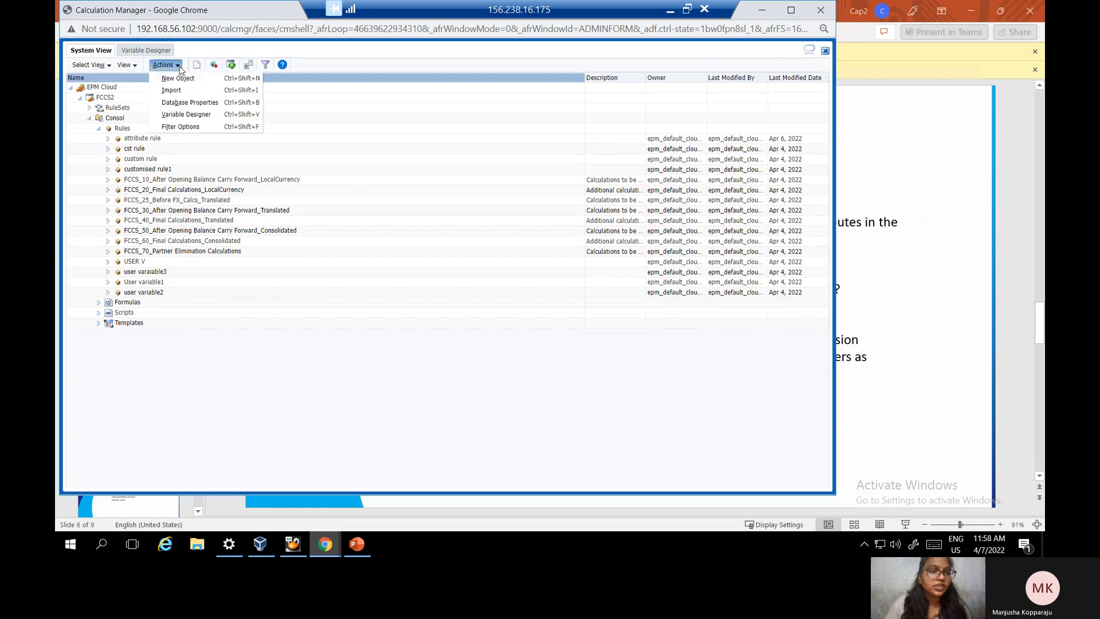
click(184, 80)
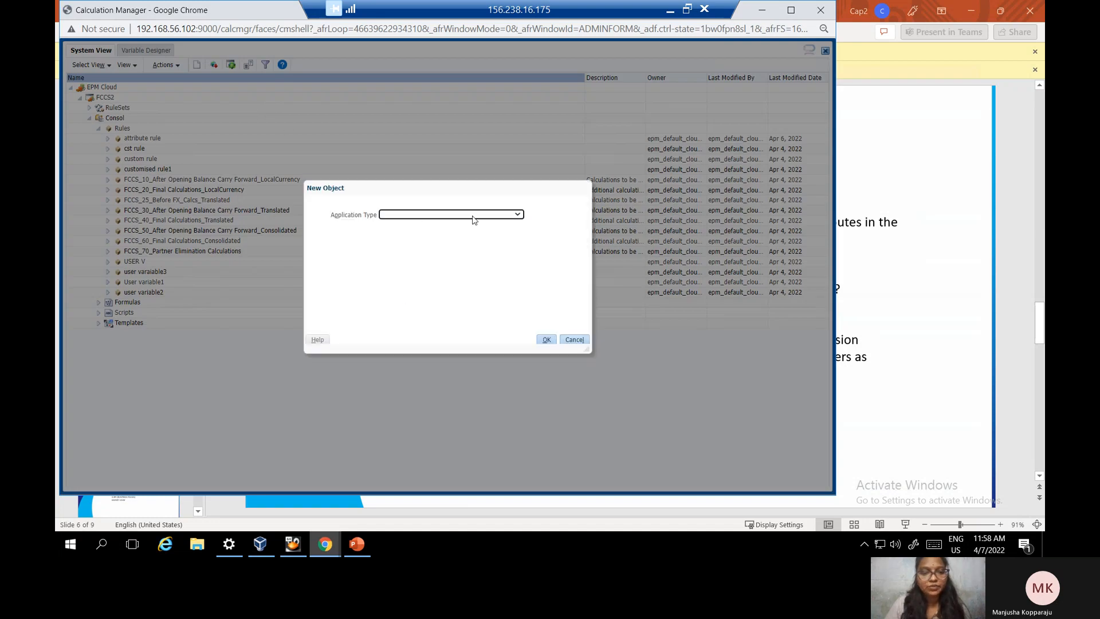
click(519, 215)
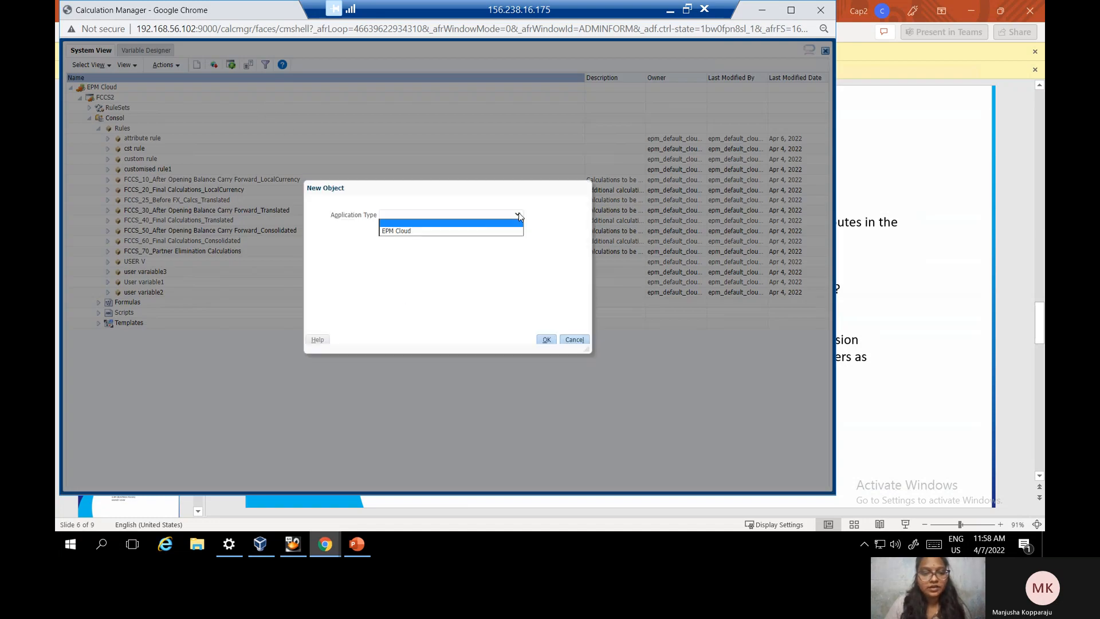
click(464, 242)
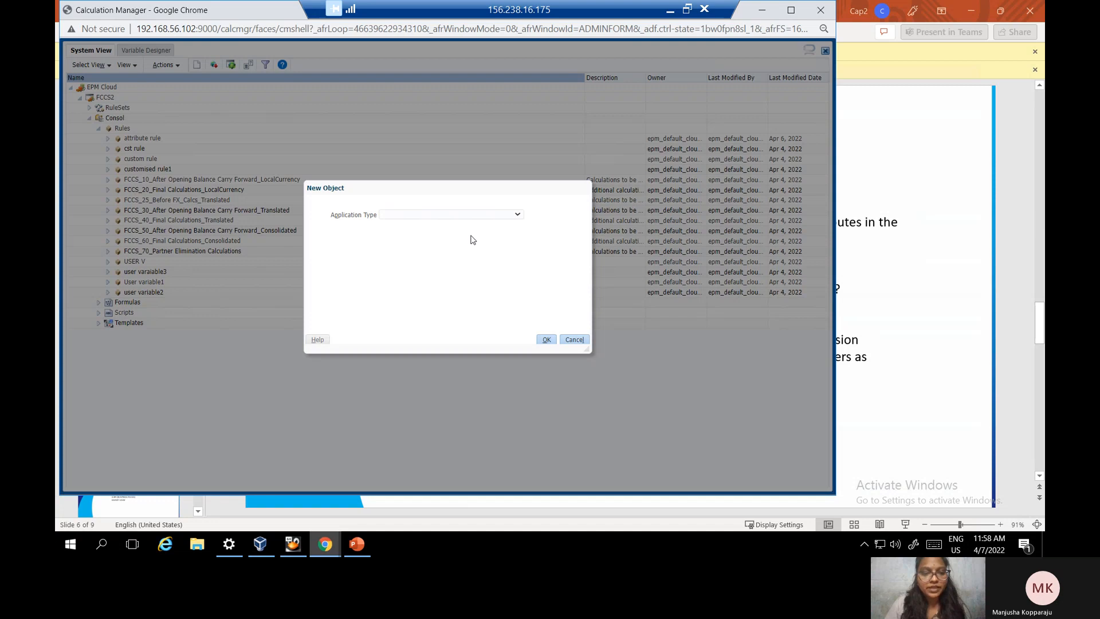
click(519, 215)
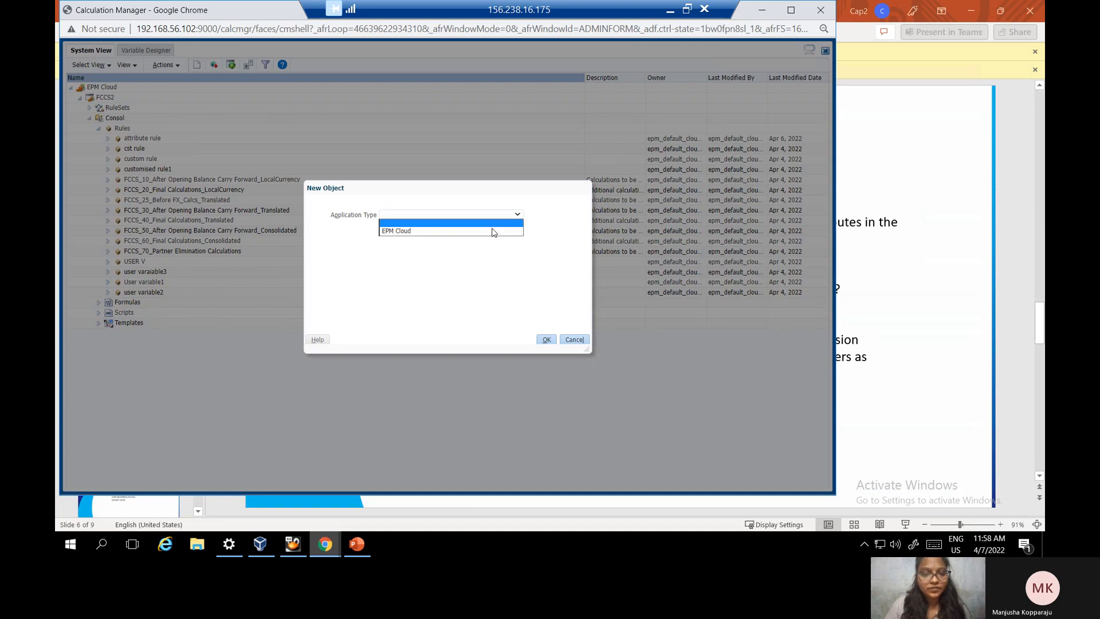
click(492, 231)
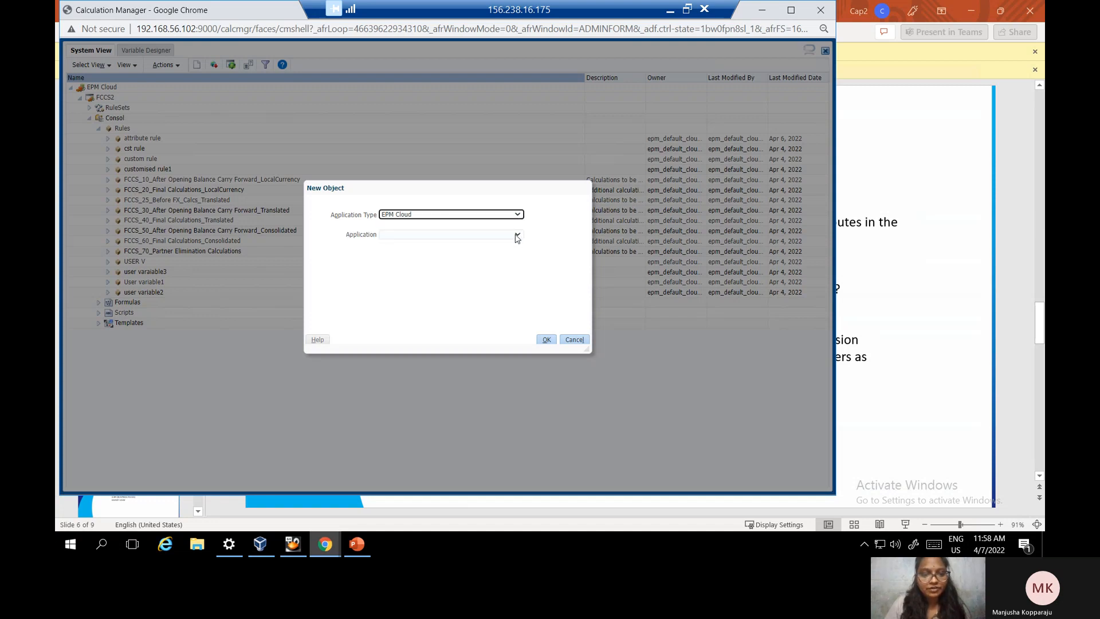
click(517, 236)
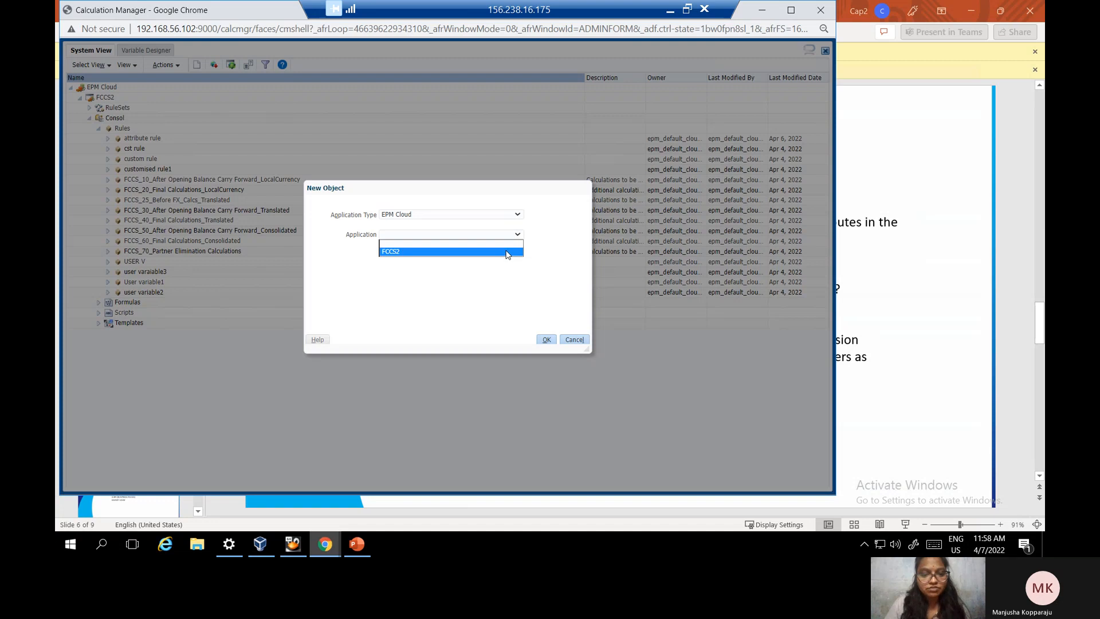
click(508, 252)
click(518, 255)
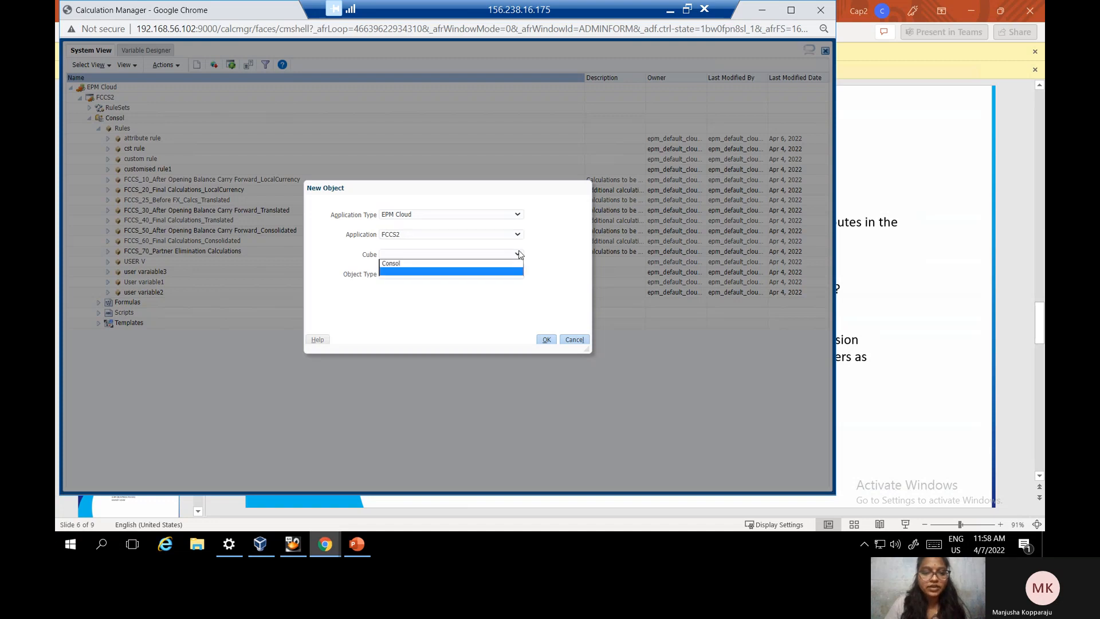
click(497, 264)
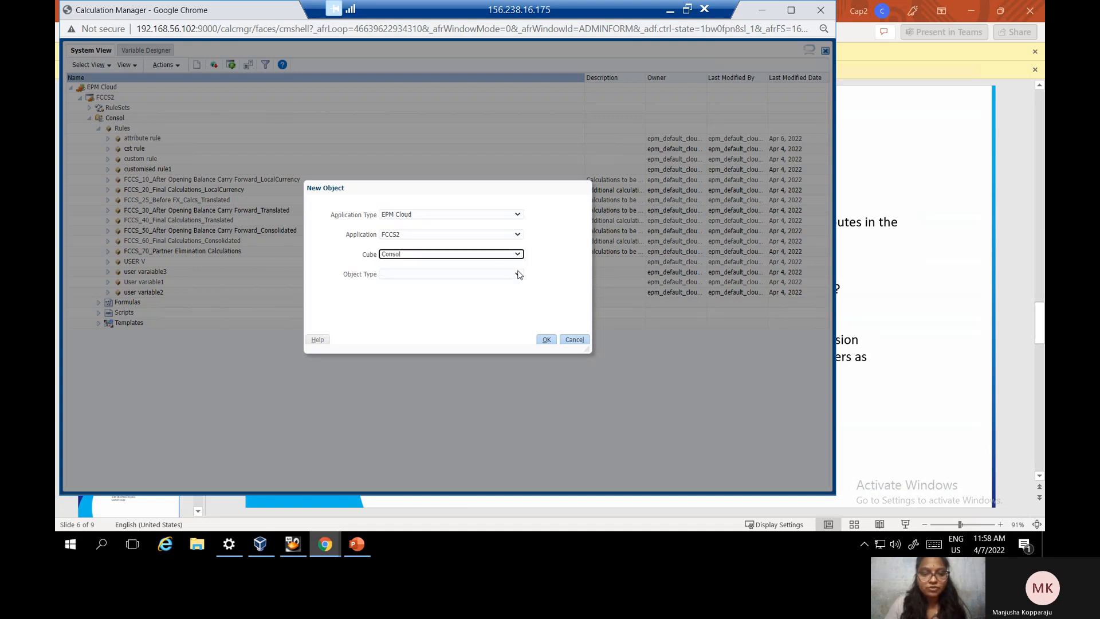
click(518, 272)
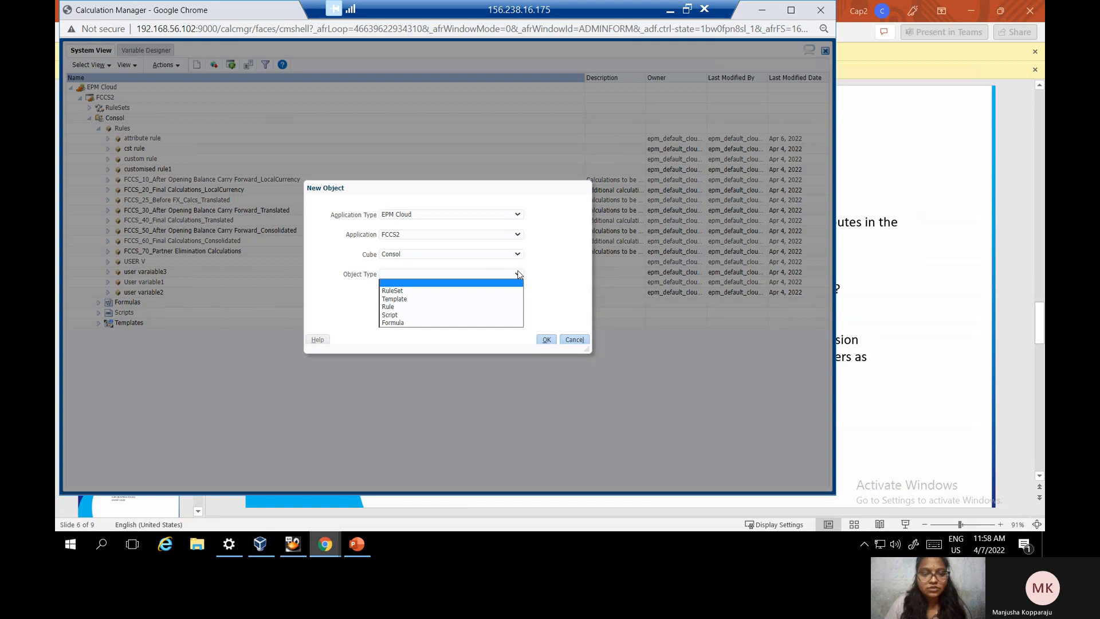
click(484, 308)
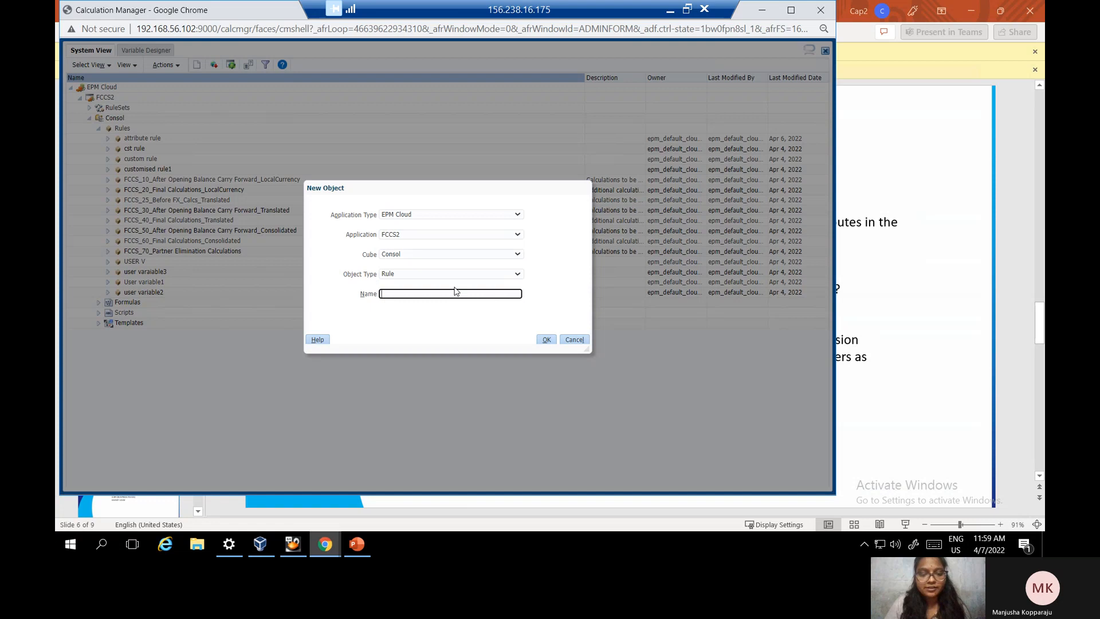
click(578, 342)
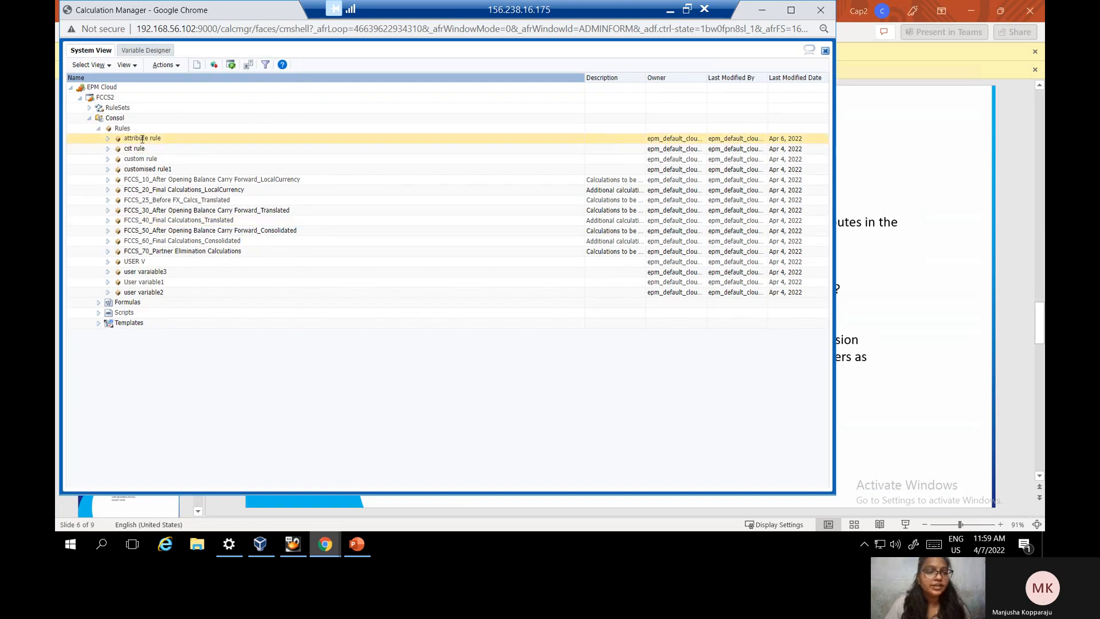
Step: Open the attribute rule from the Consol rules, check its rtp_entityattribute variable, and validate the rule
double_click(142, 138)
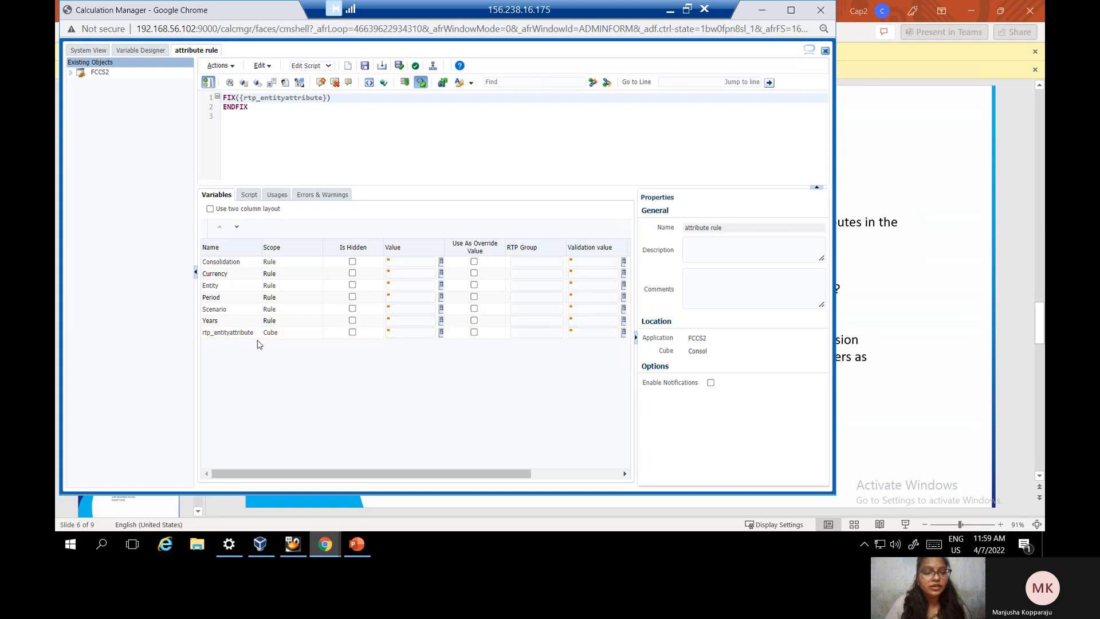
click(230, 336)
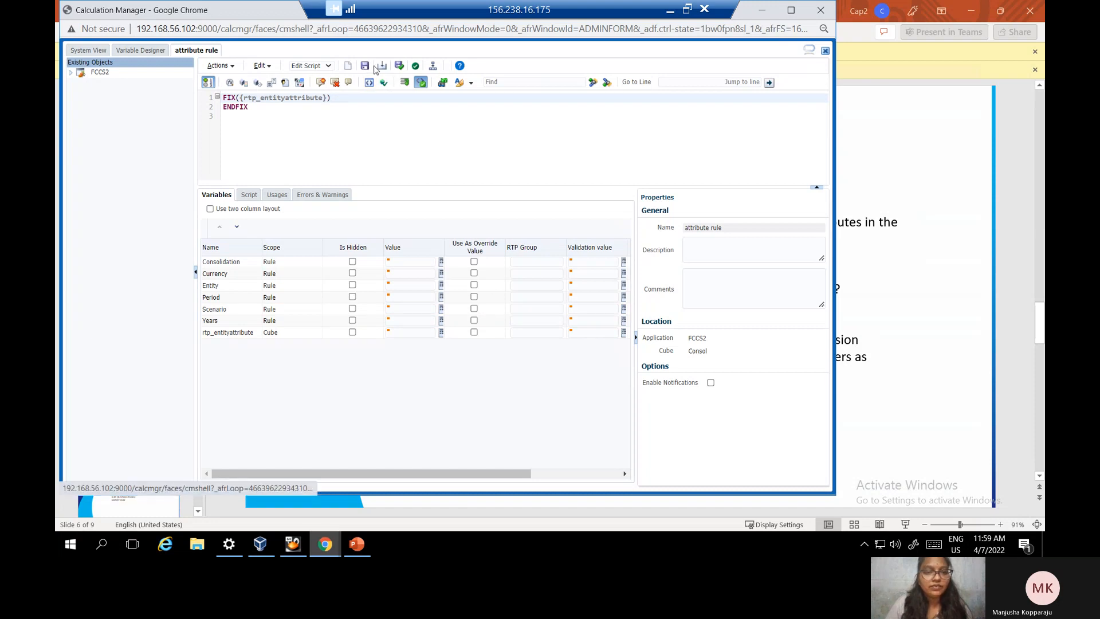
click(415, 65)
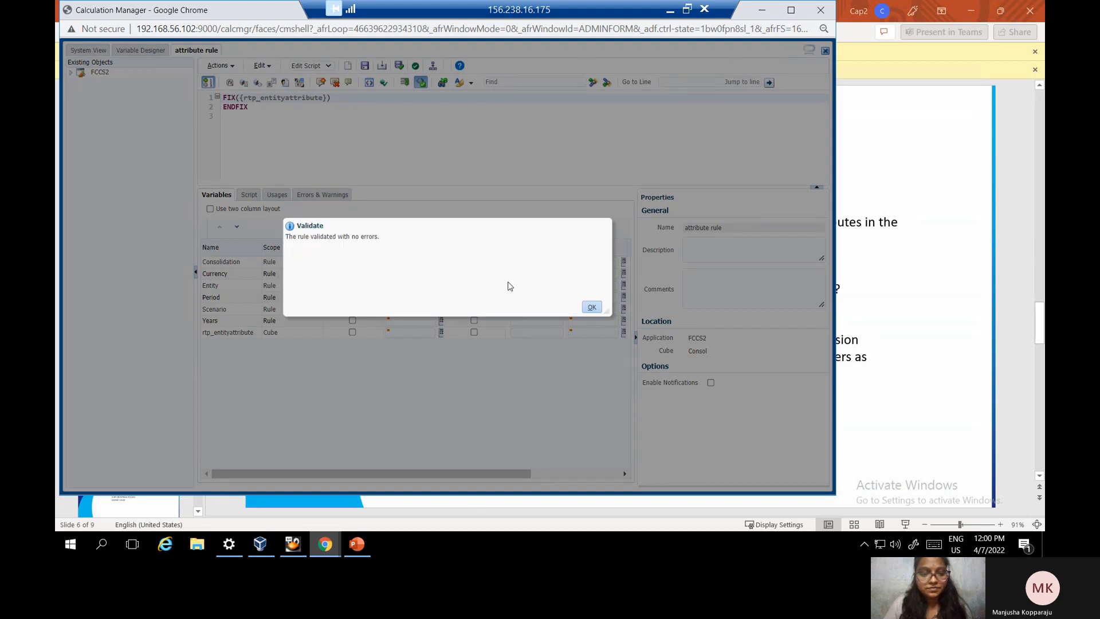
click(593, 307)
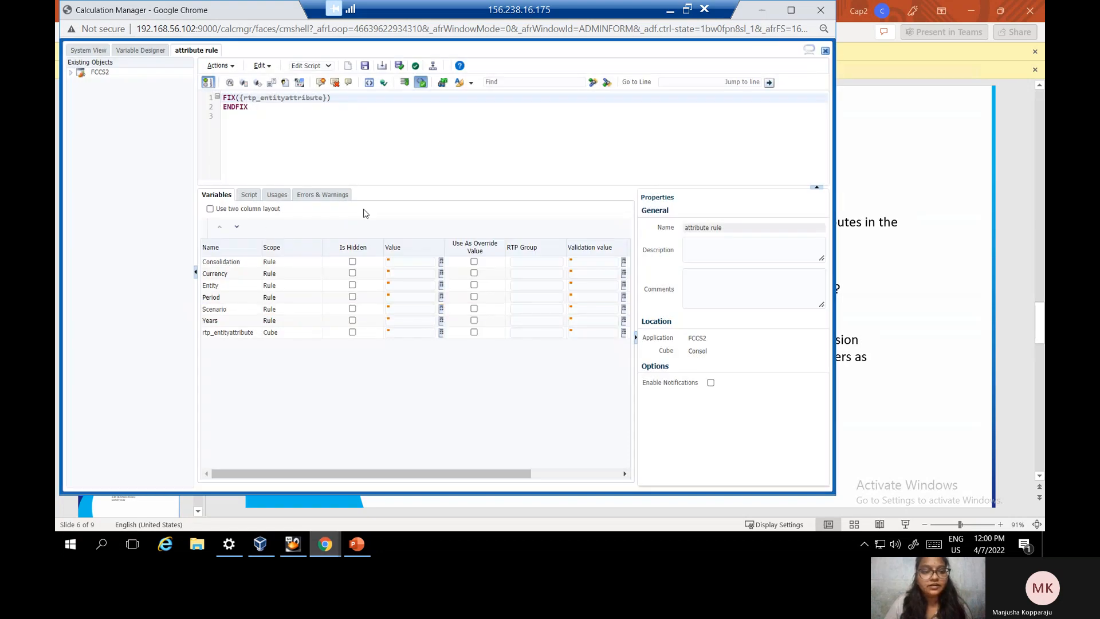
Step: Deploy the attribute rule to the FCCS2 application and dismiss the deployment message
click(232, 67)
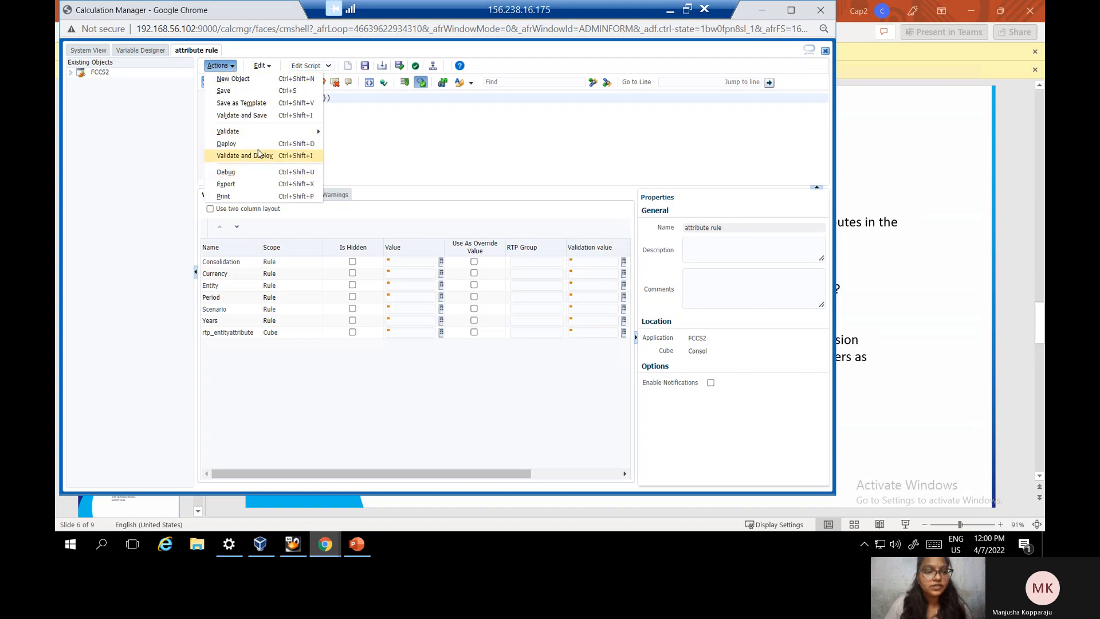
click(272, 146)
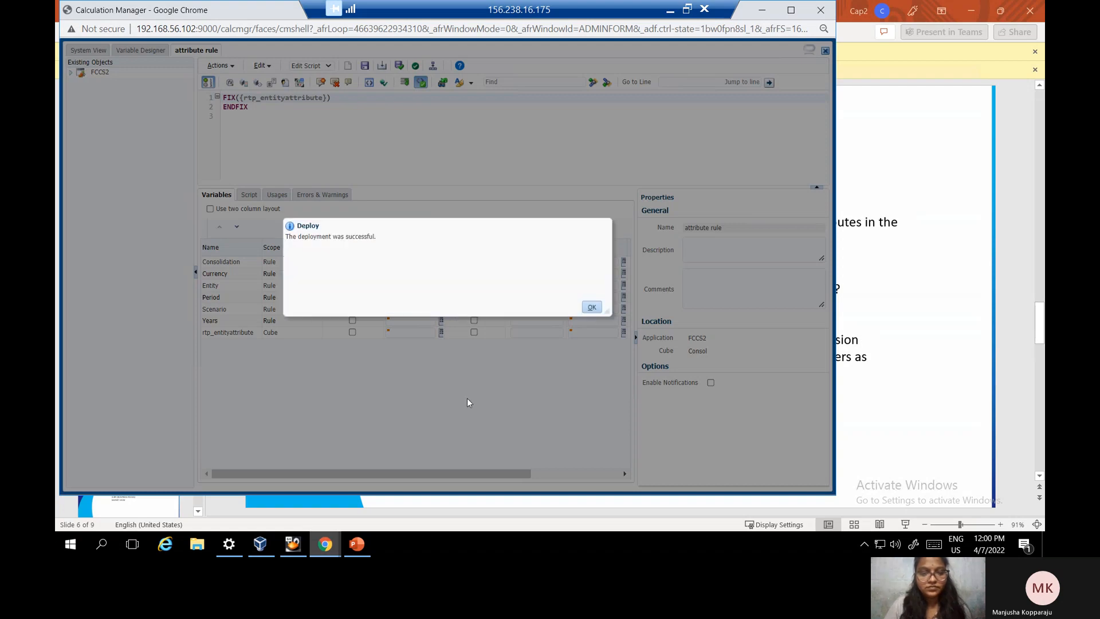
click(591, 309)
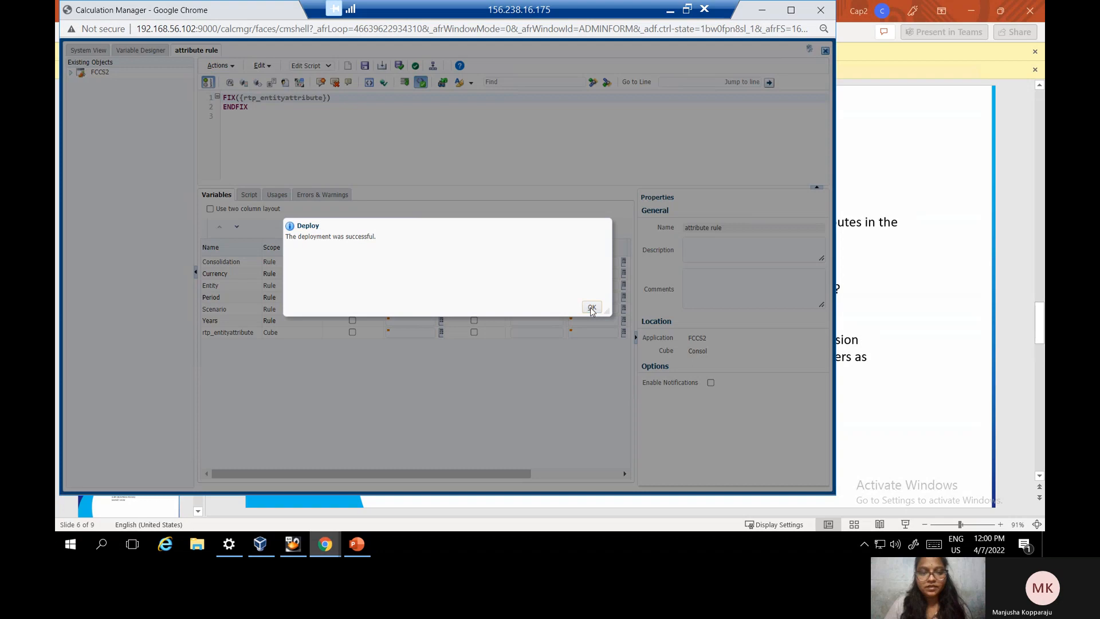
Step: Switch to the EPM Cloud Financial Consolidation and Close window in Chrome and open its Business Rules page
click(357, 544)
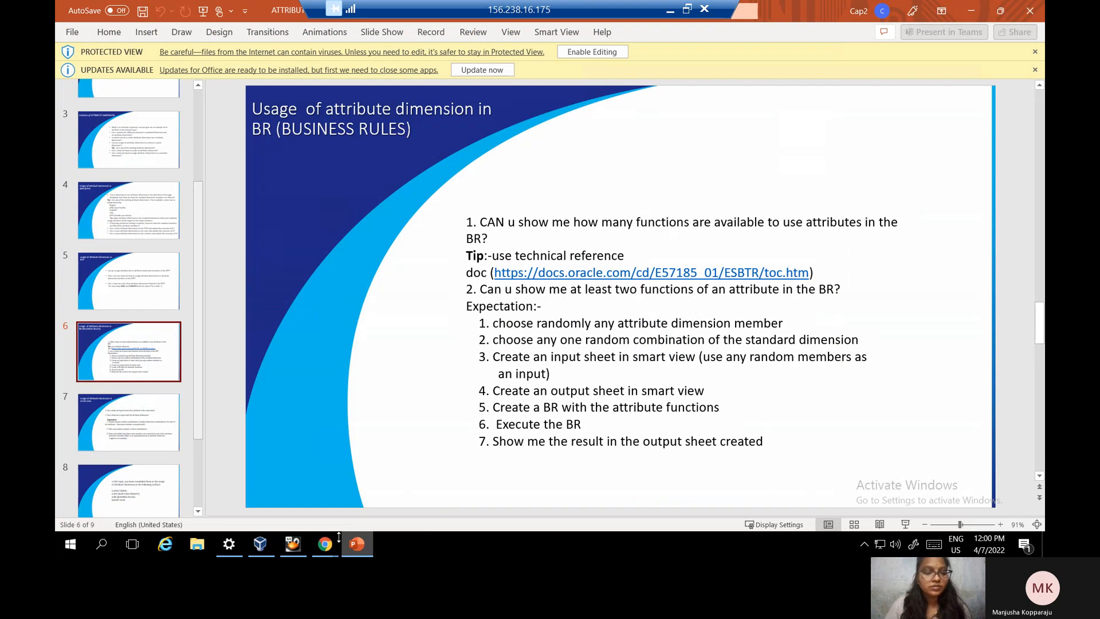
mouse_move(332, 544)
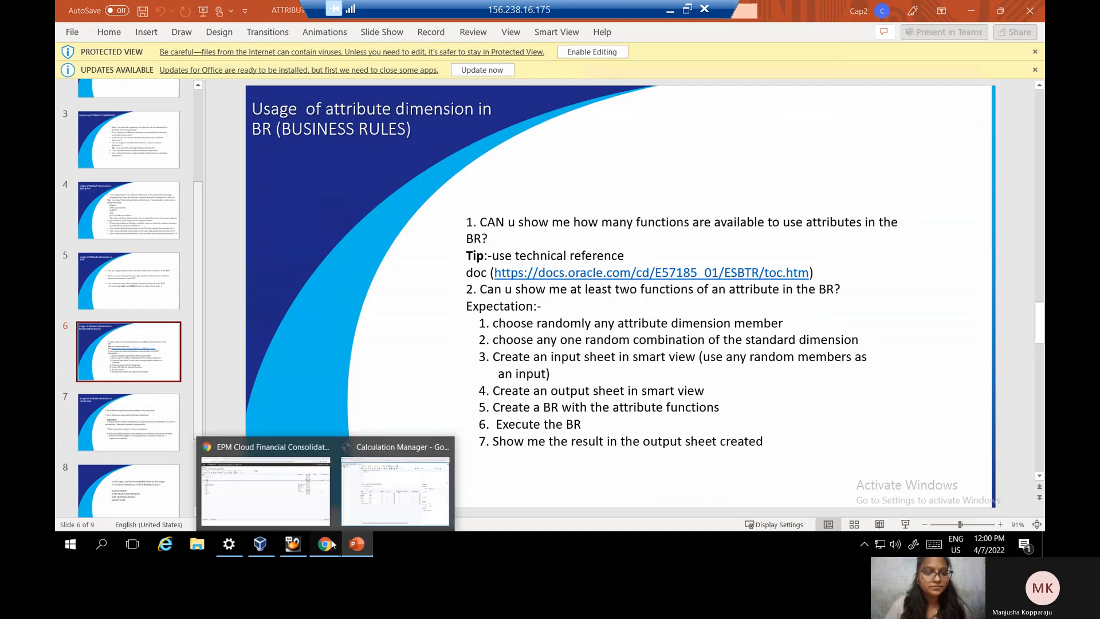
click(306, 512)
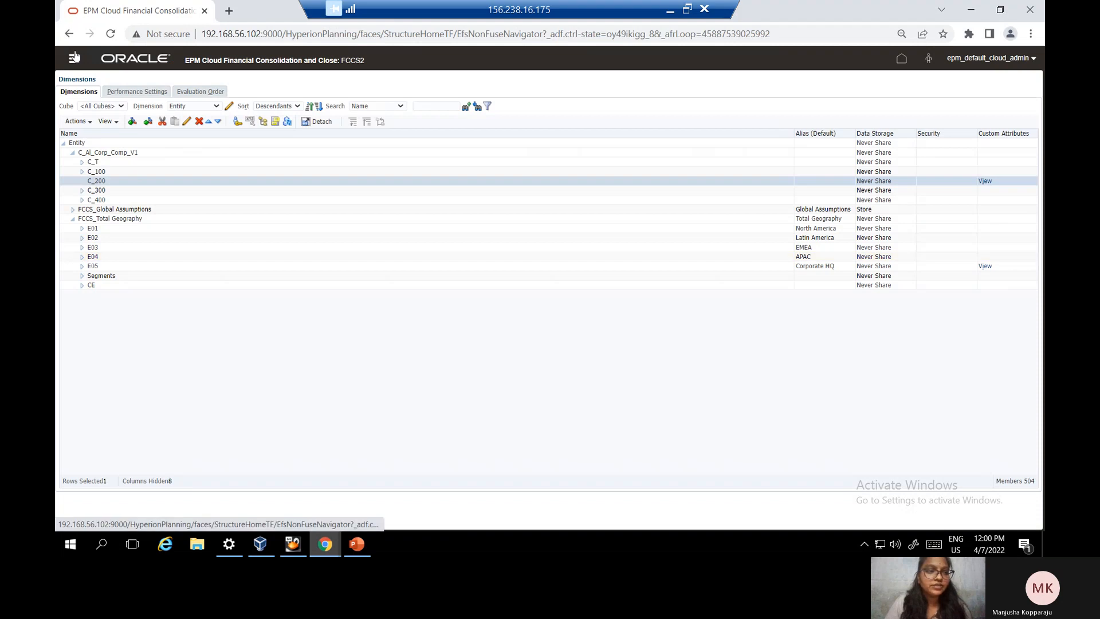
click(74, 58)
click(74, 59)
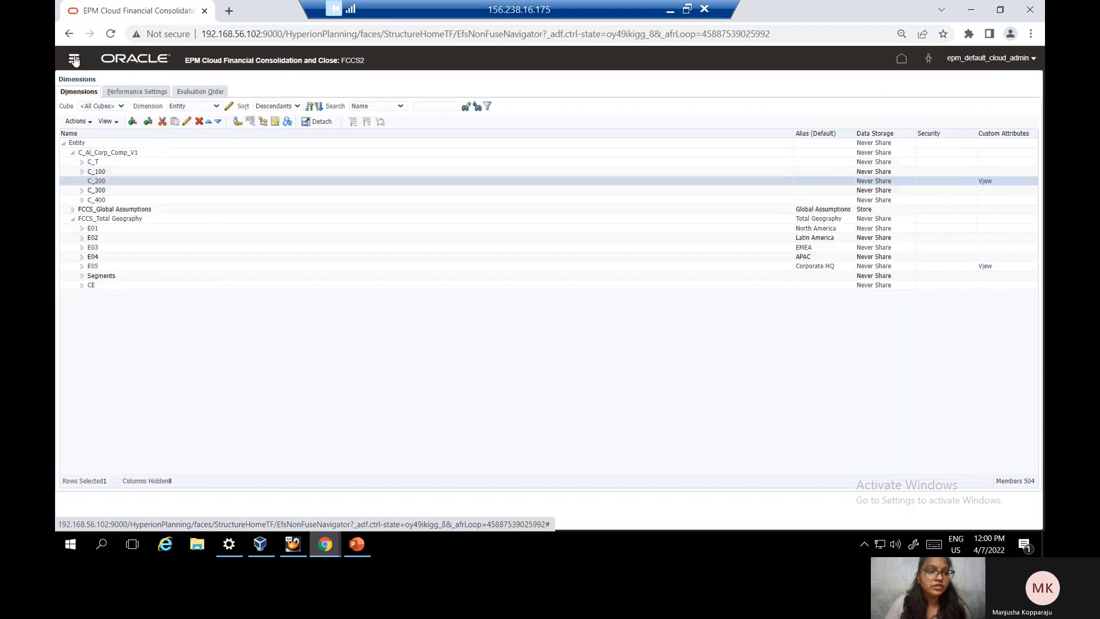
click(73, 61)
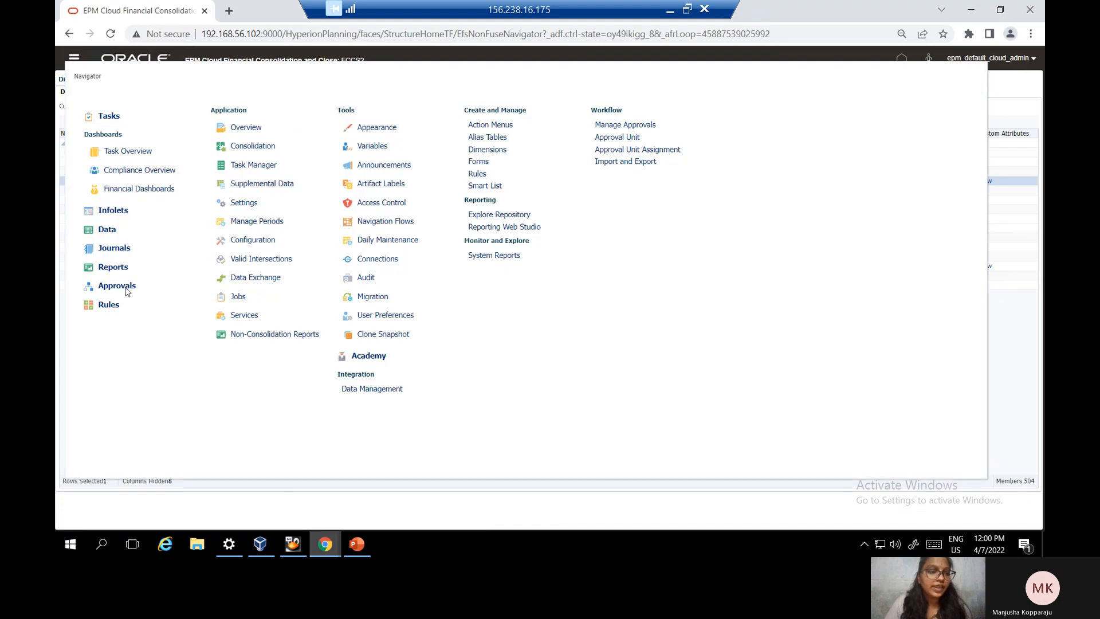
click(109, 308)
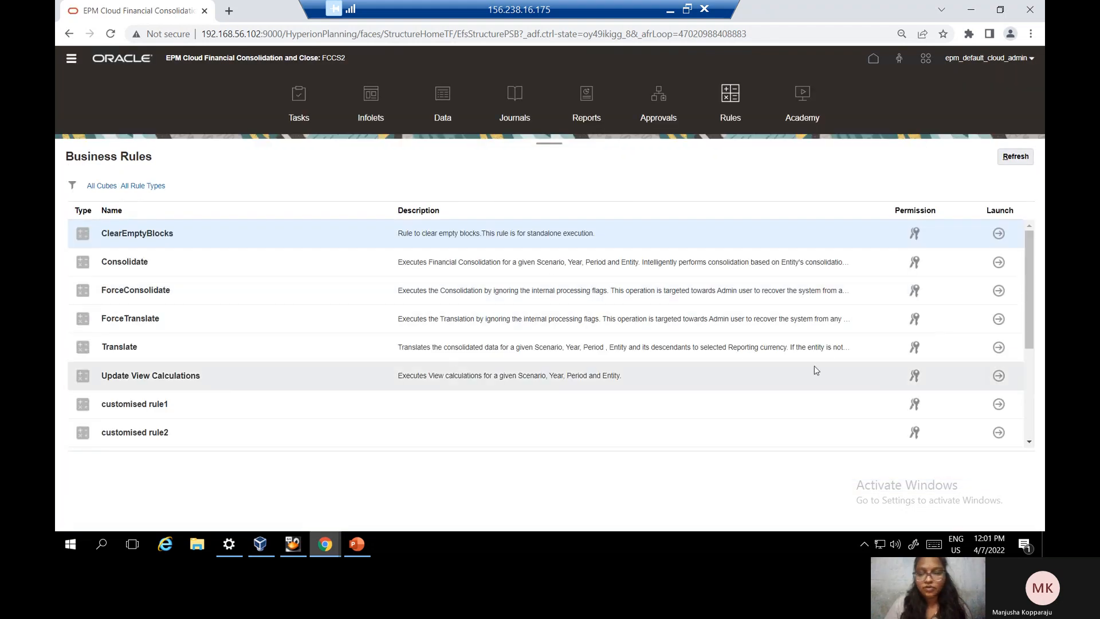
Step: Open the launch prompts of the attribute rule, examine the "please enter the entity" prompt, and cancel the launch
drag(1026, 293, 1032, 347)
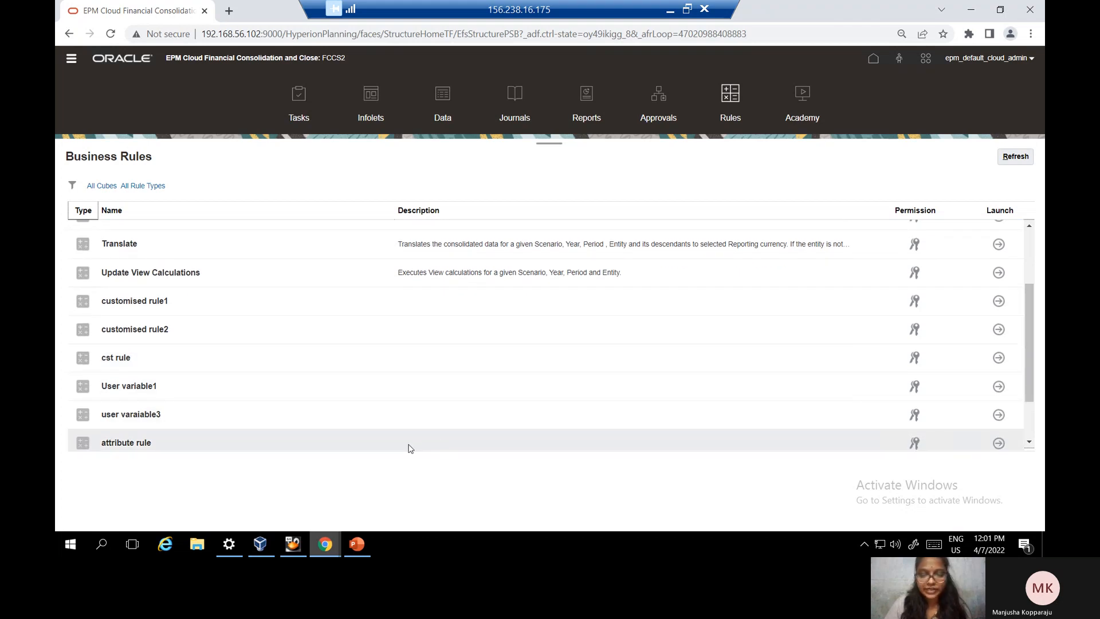
click(999, 442)
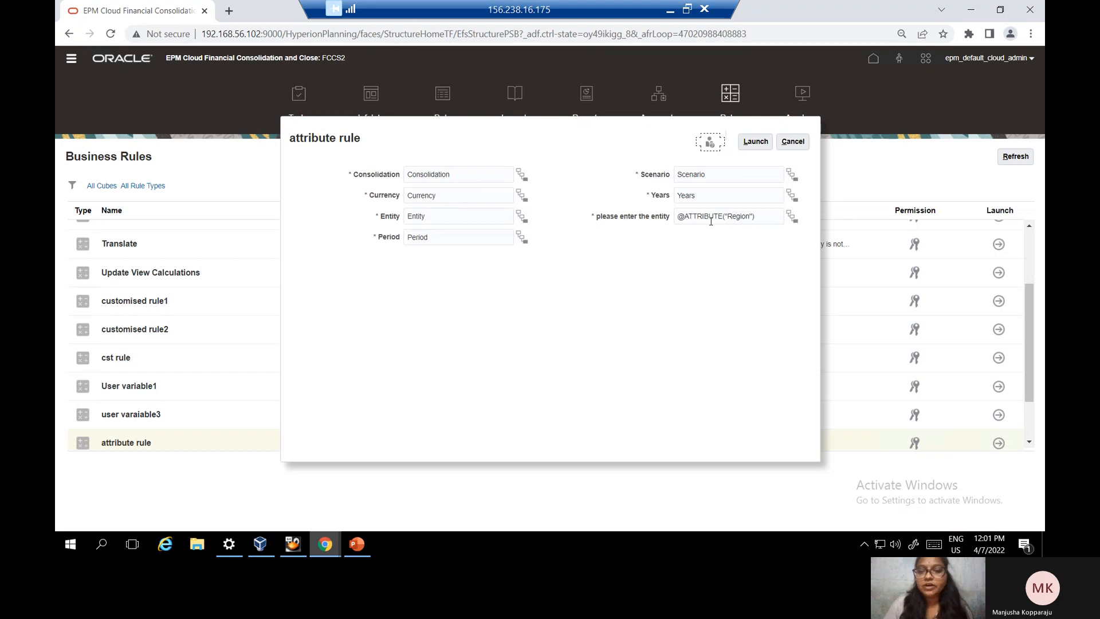
click(794, 142)
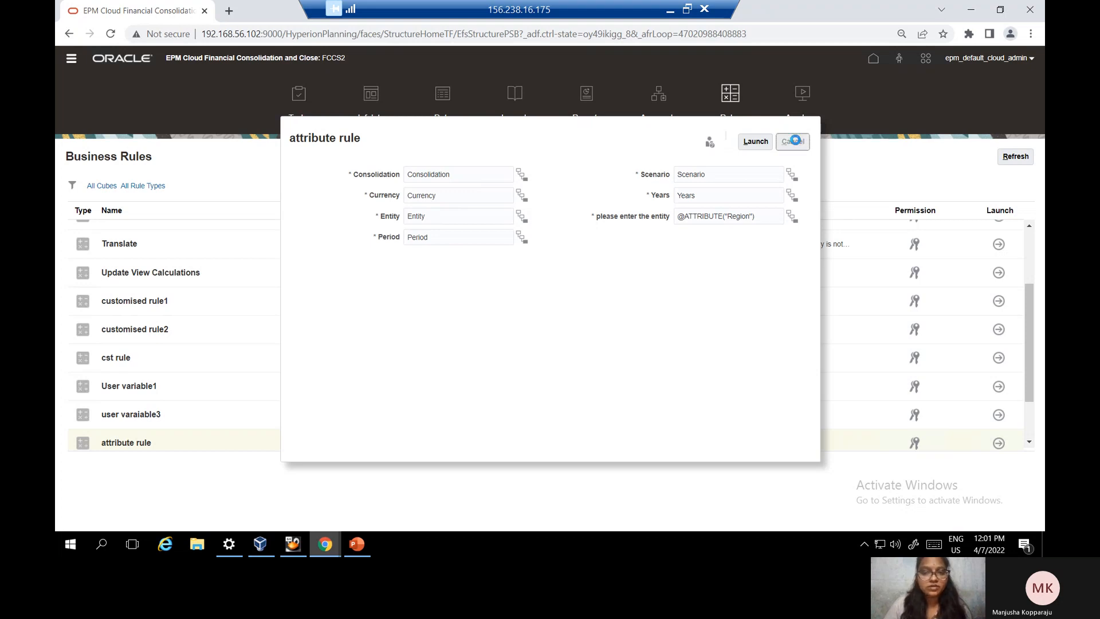
Step: Switch to the PowerPoint presentation and show slide 7, "Usage of attribute dimension in smart view"
click(357, 546)
click(128, 448)
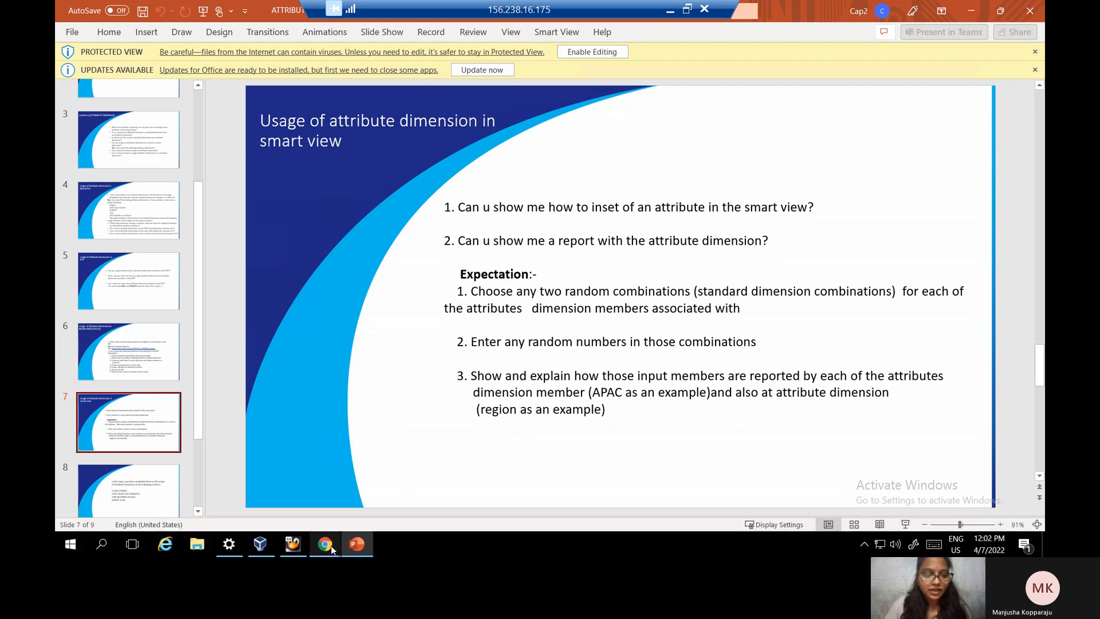
mouse_move(332, 549)
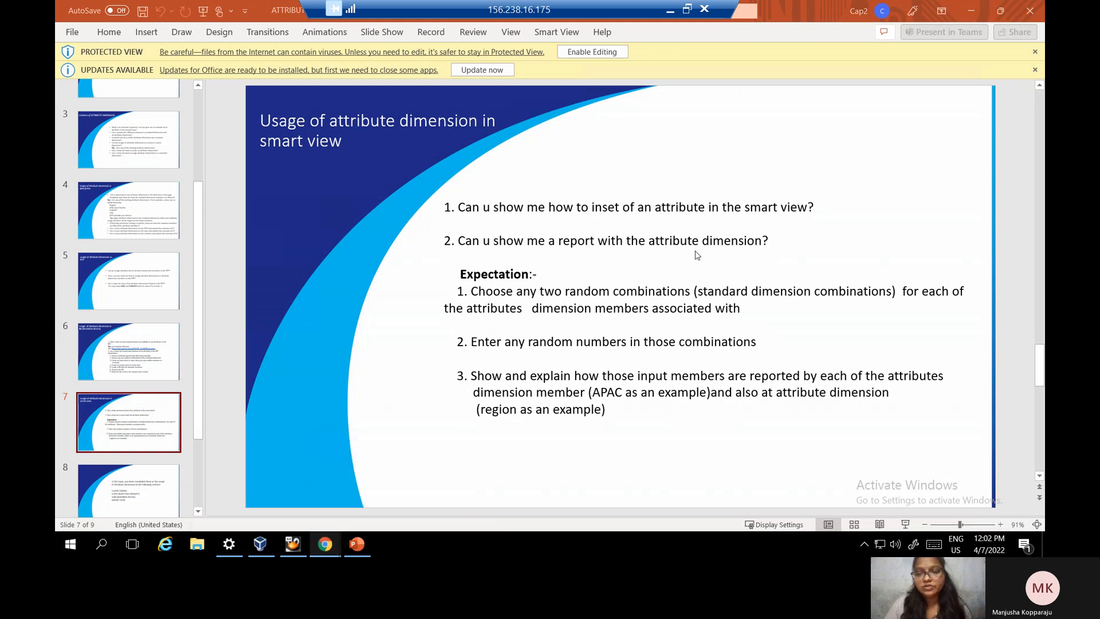
Step: Start Excel and create a blank workbook
click(71, 544)
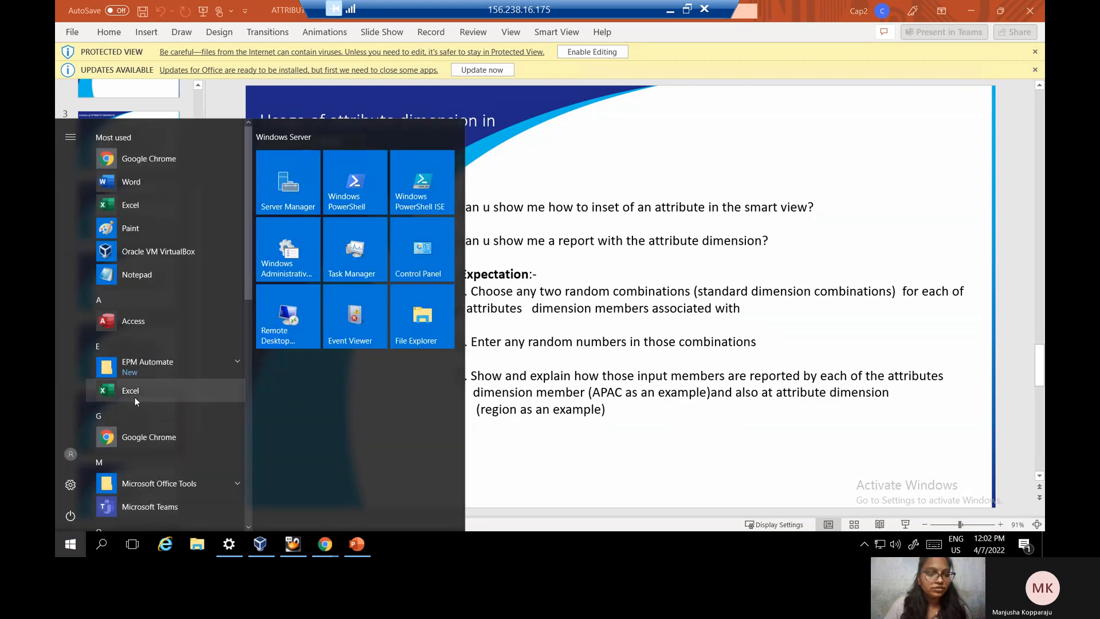
click(136, 391)
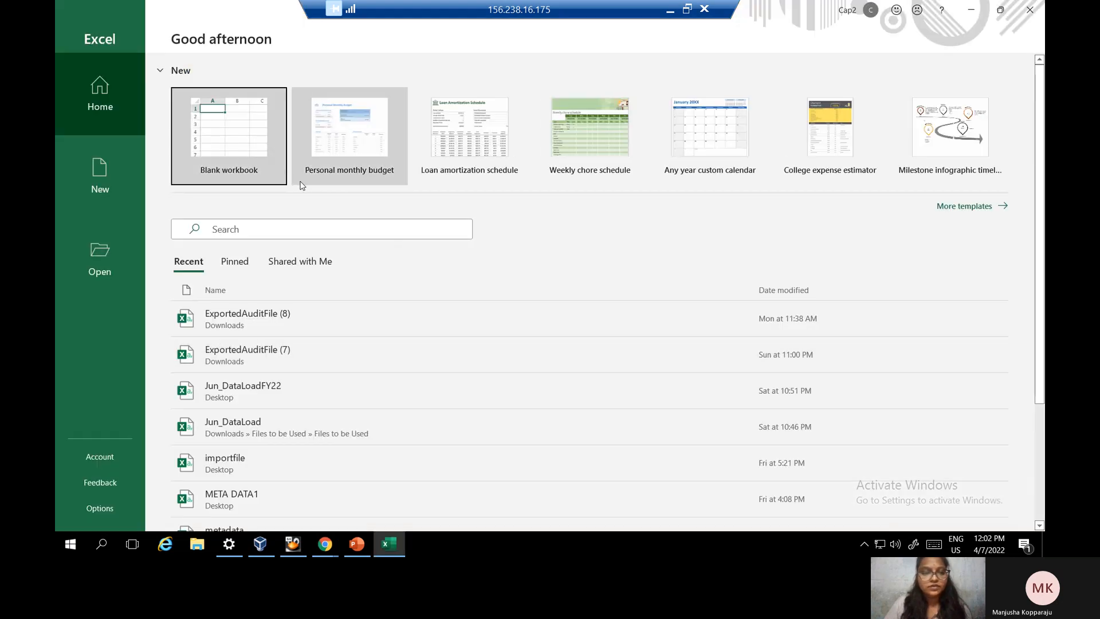
click(243, 143)
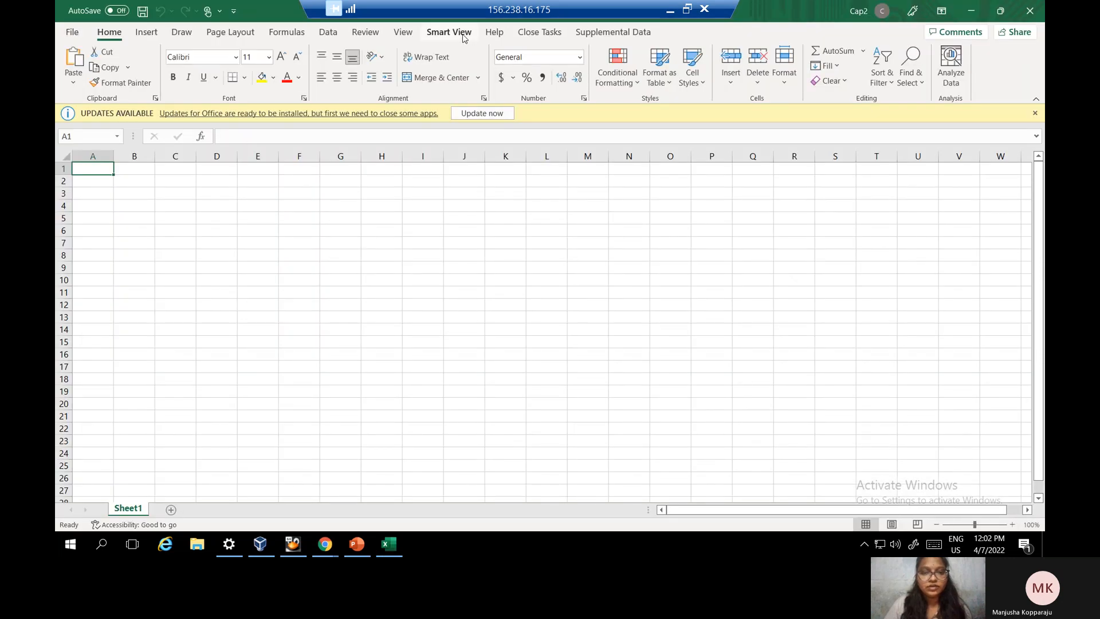
click(464, 36)
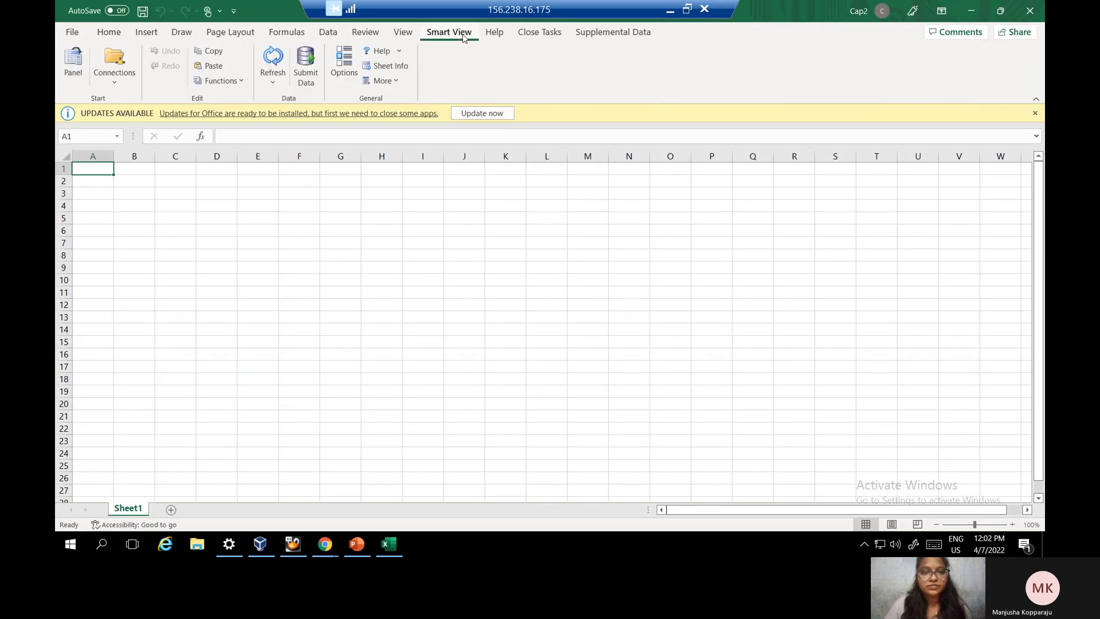
click(74, 67)
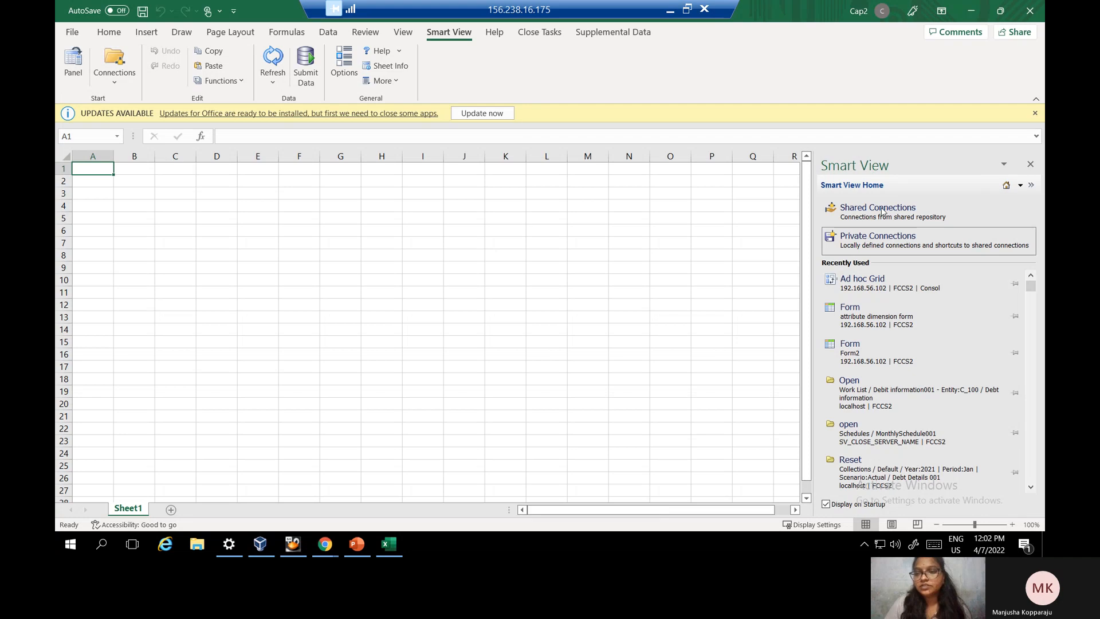
click(881, 235)
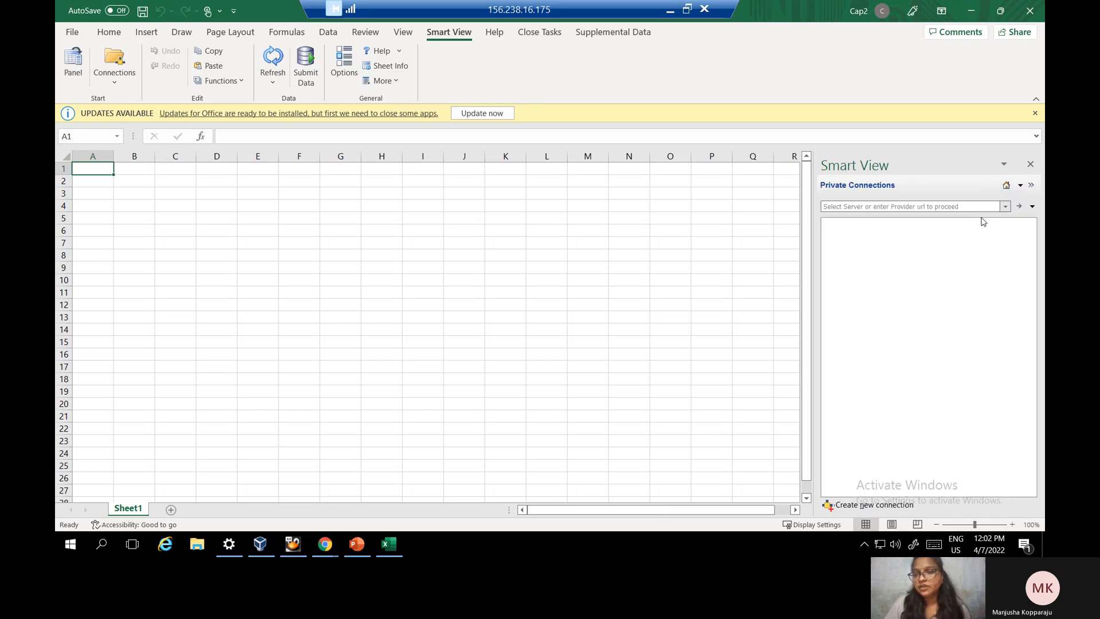
click(1007, 207)
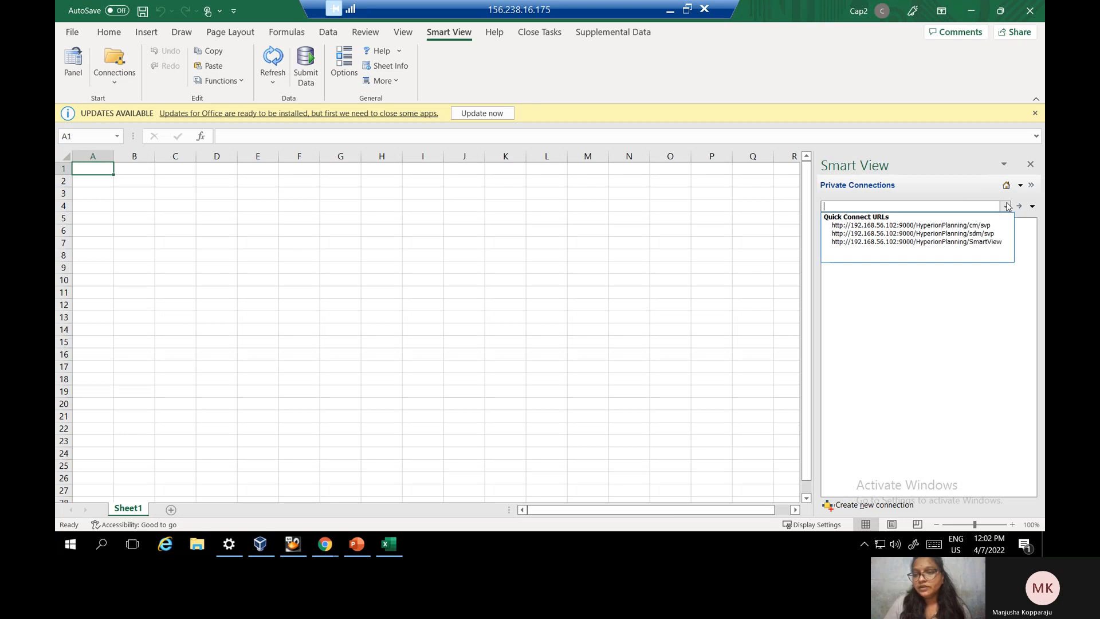
click(917, 243)
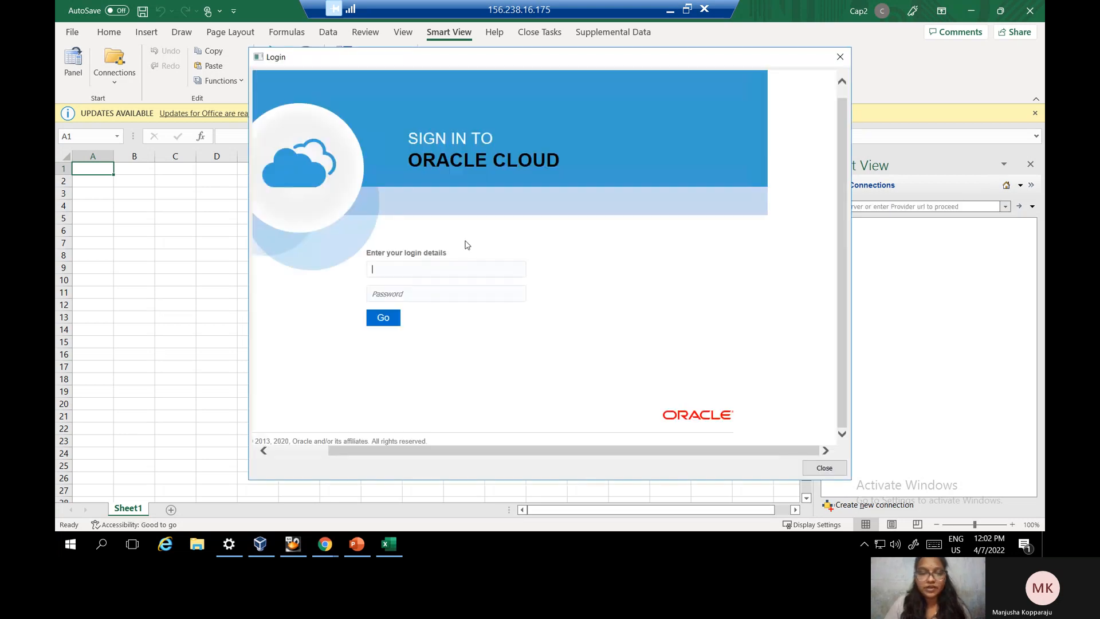
Step: Sign in to Oracle Cloud with the administrator user name and the account password
click(440, 266)
text(epm_default_cloud_admin)
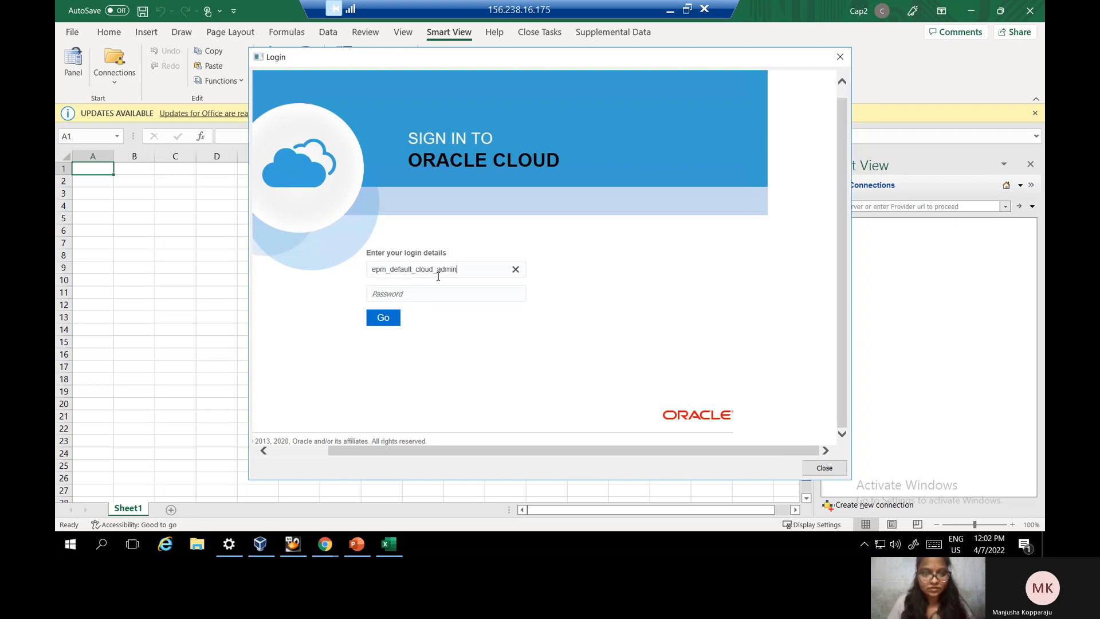
click(434, 293)
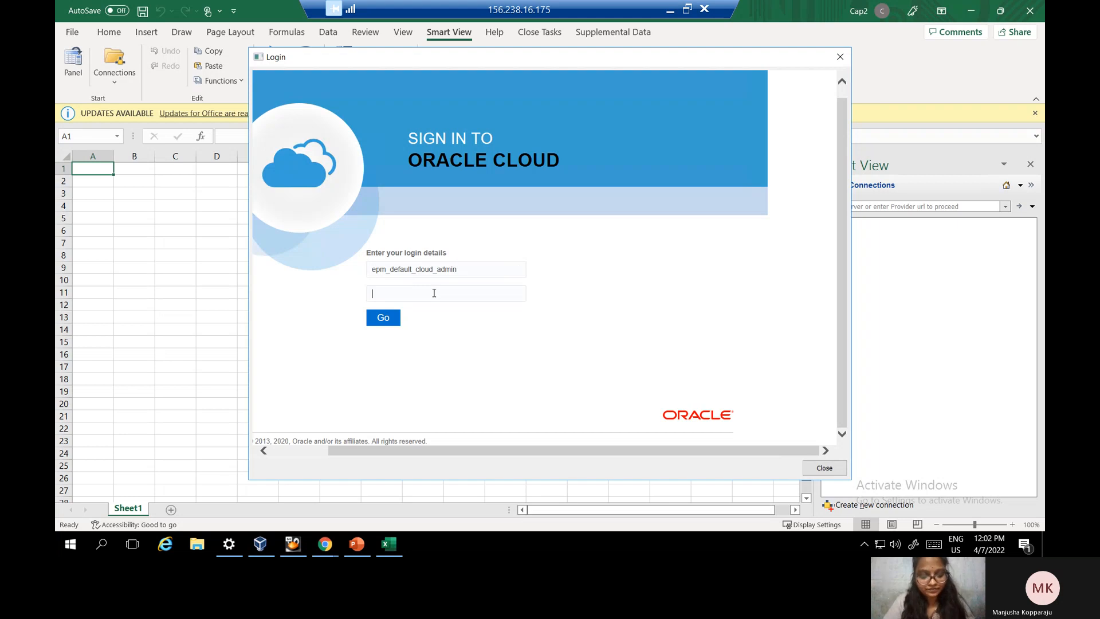
text(••••)
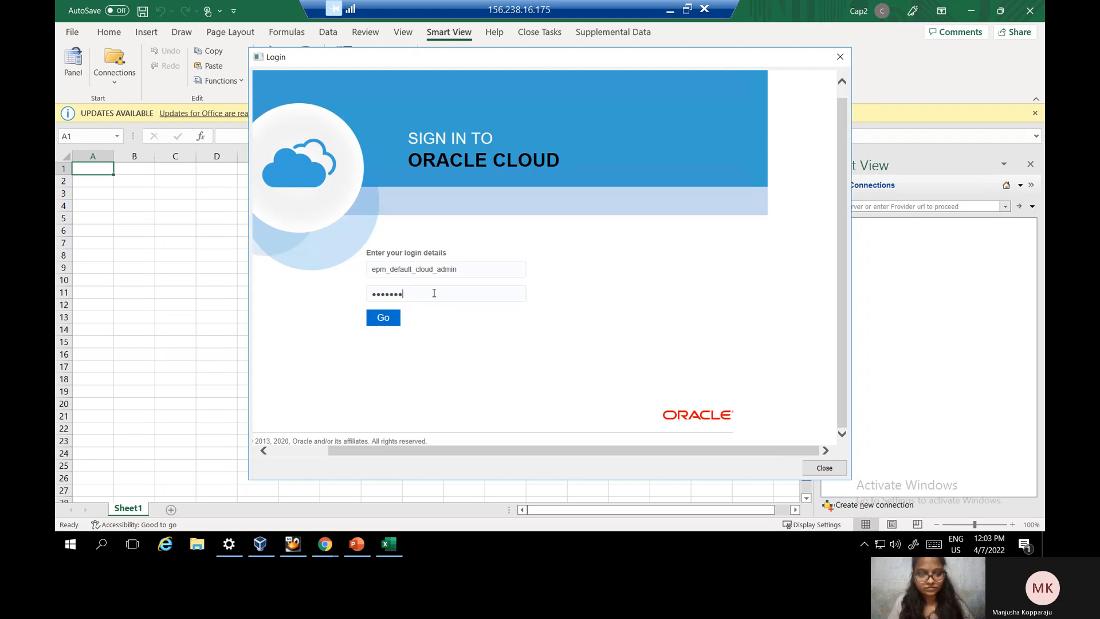
key(BackSpace)
key(BackSpace)
key(BackSpace)
key(BackSpace)
key(BackSpace)
key(BackSpace)
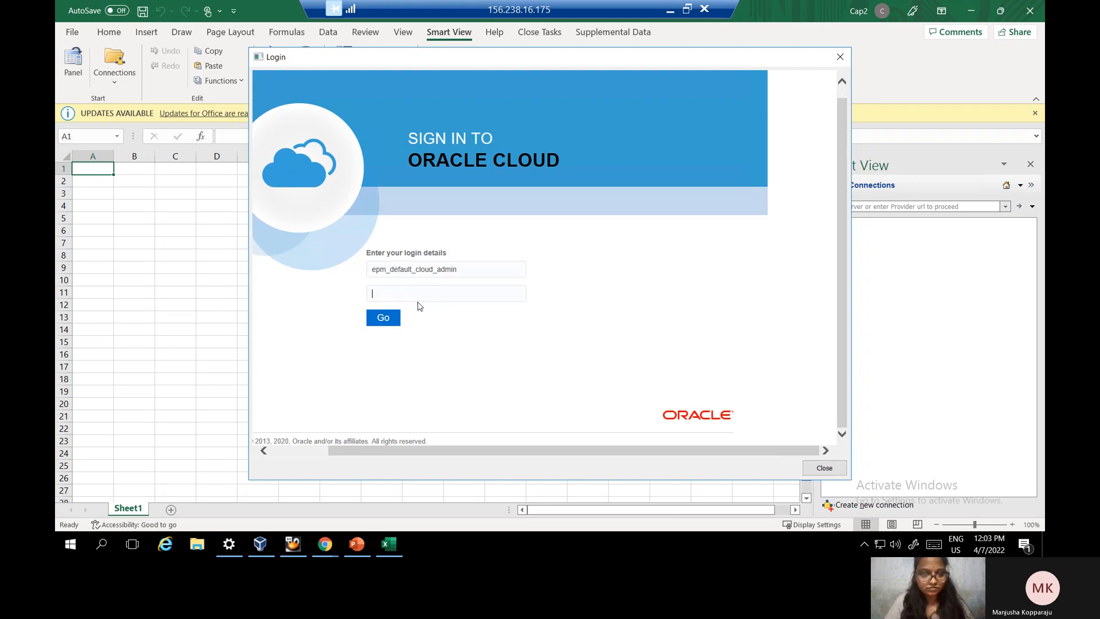
text(•••)
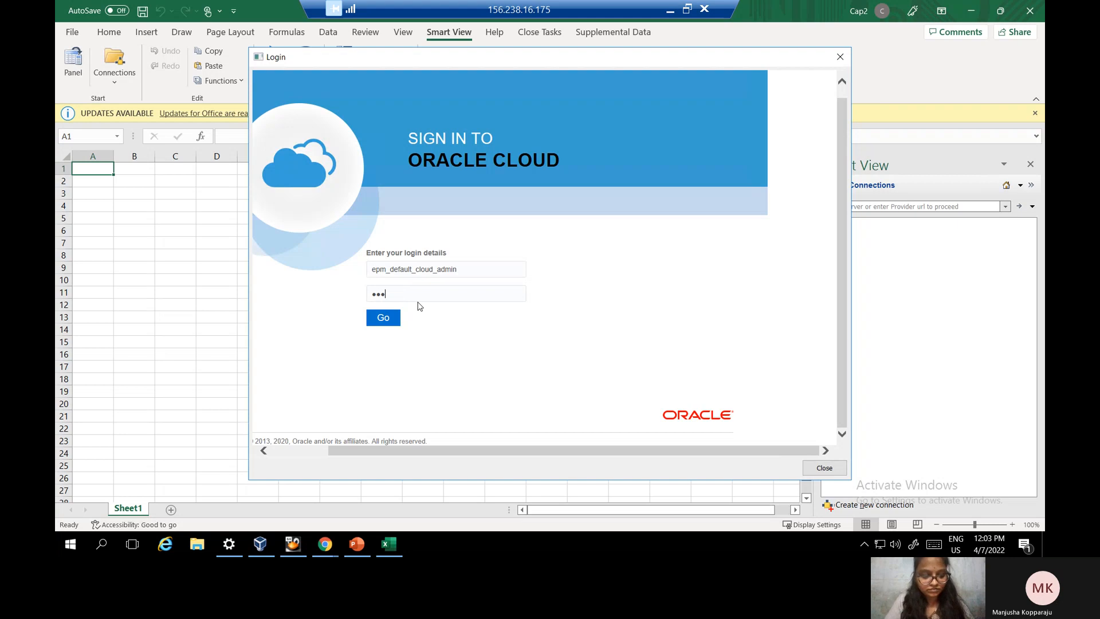
text(•)
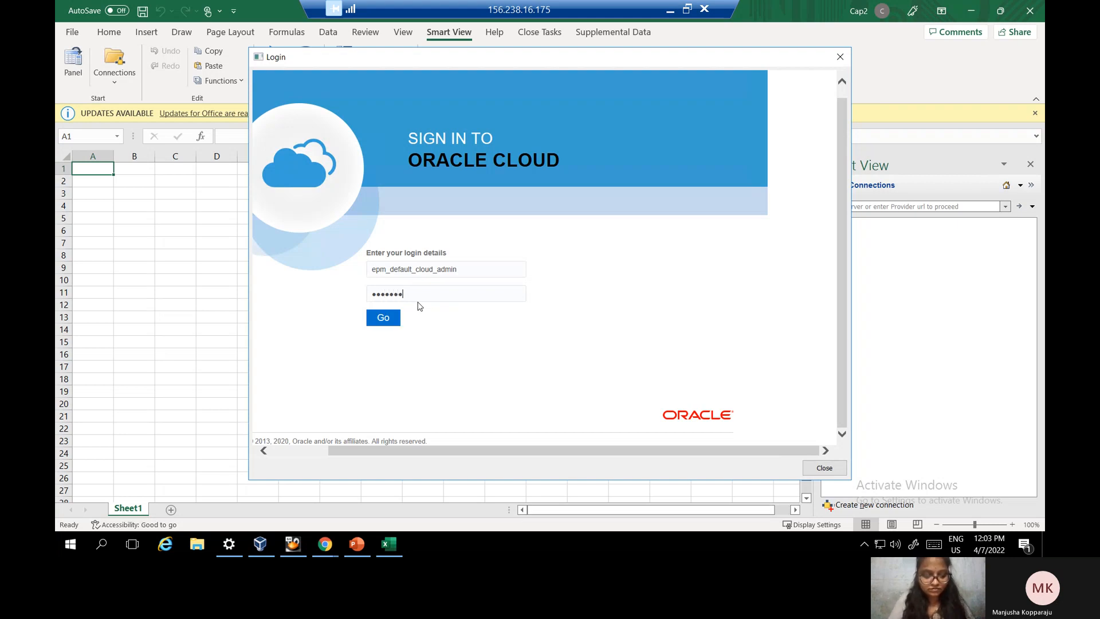
click(383, 318)
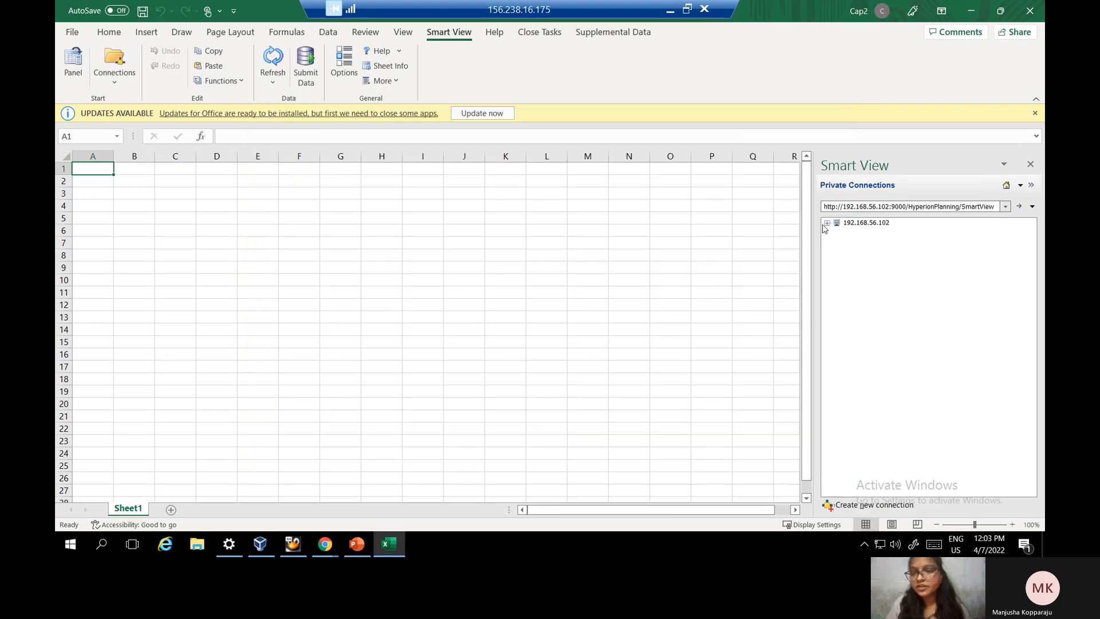
Step: Open the attribute dimension form from the FCCS2 library's Testing folder for ad hoc analysis and bring its full POV into view
click(828, 224)
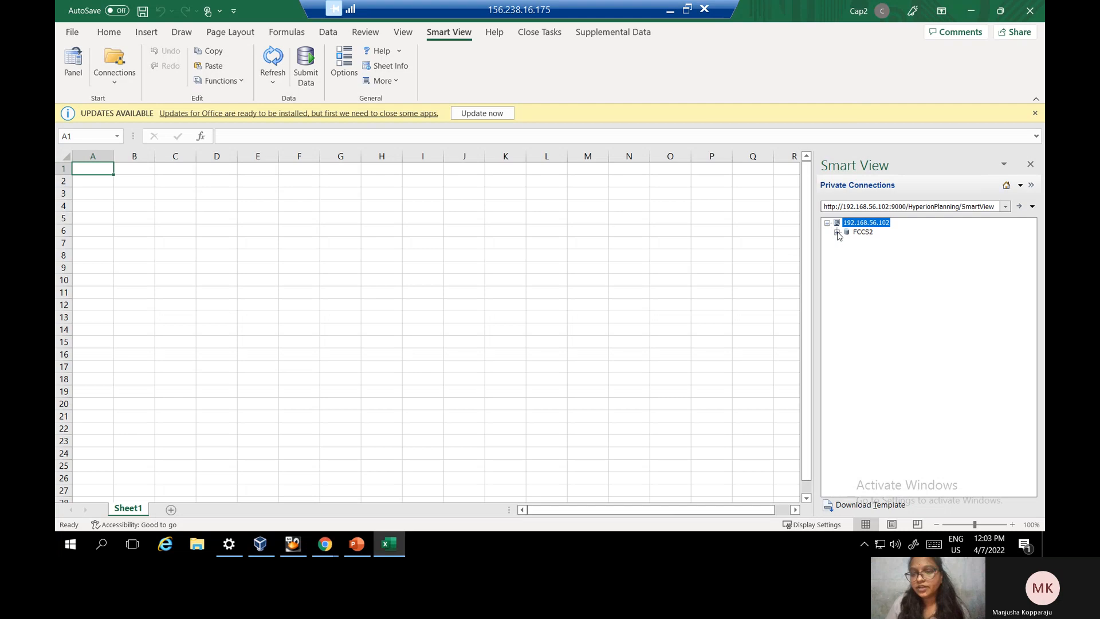
click(838, 232)
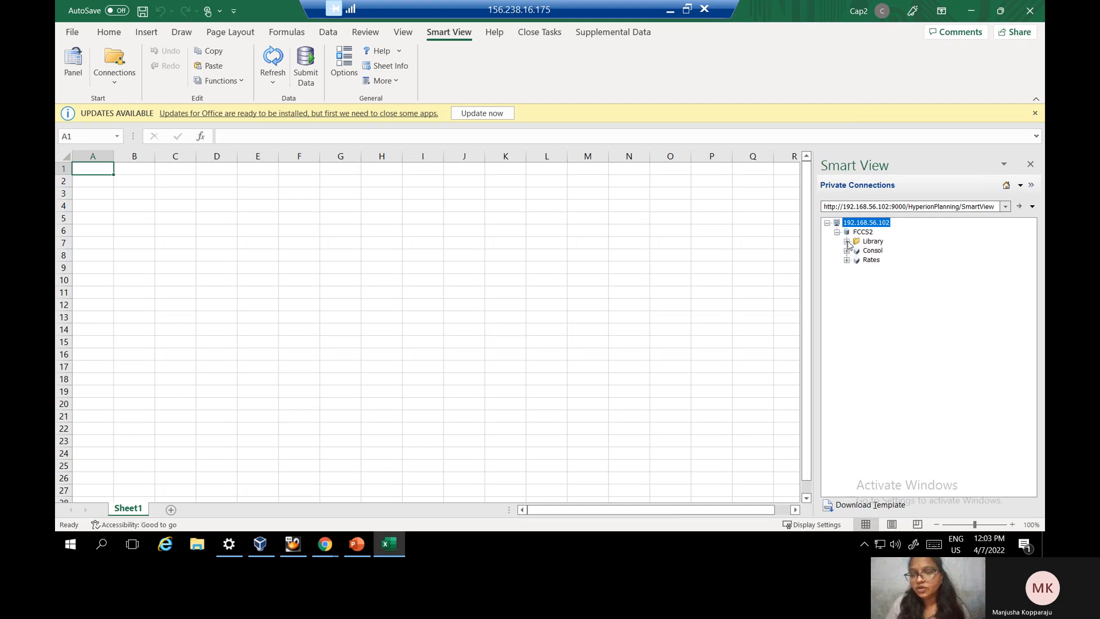
click(848, 242)
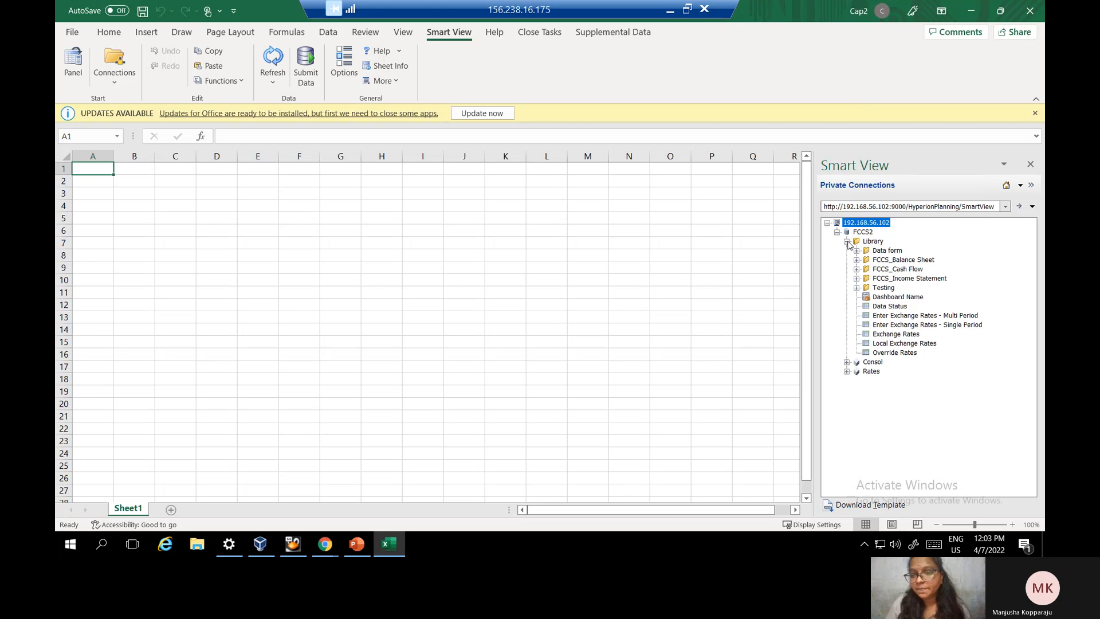
click(857, 287)
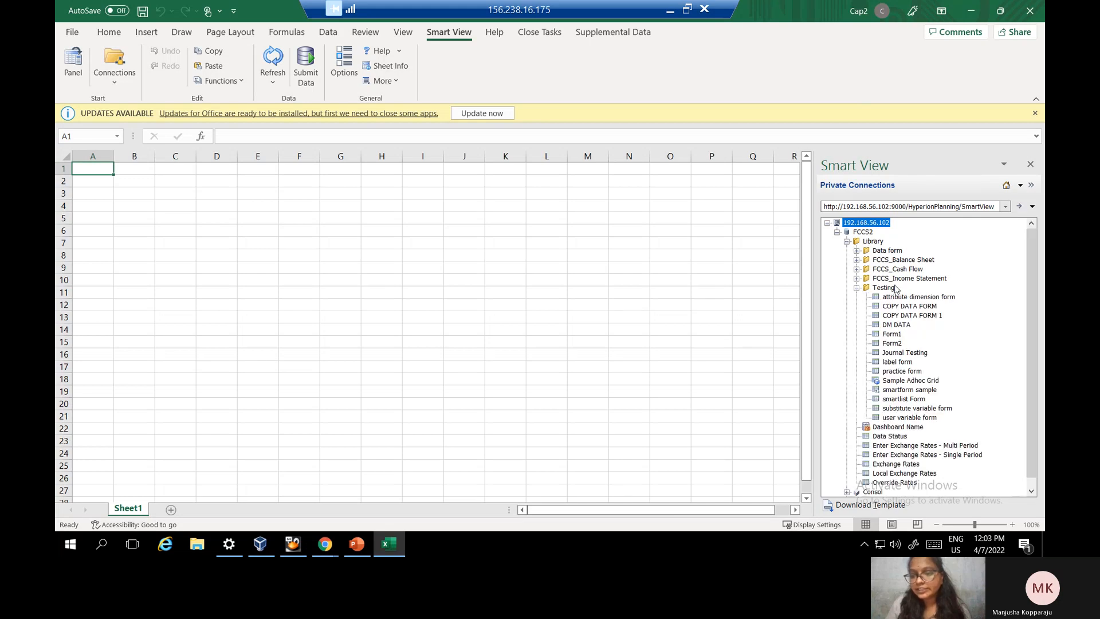
click(922, 297)
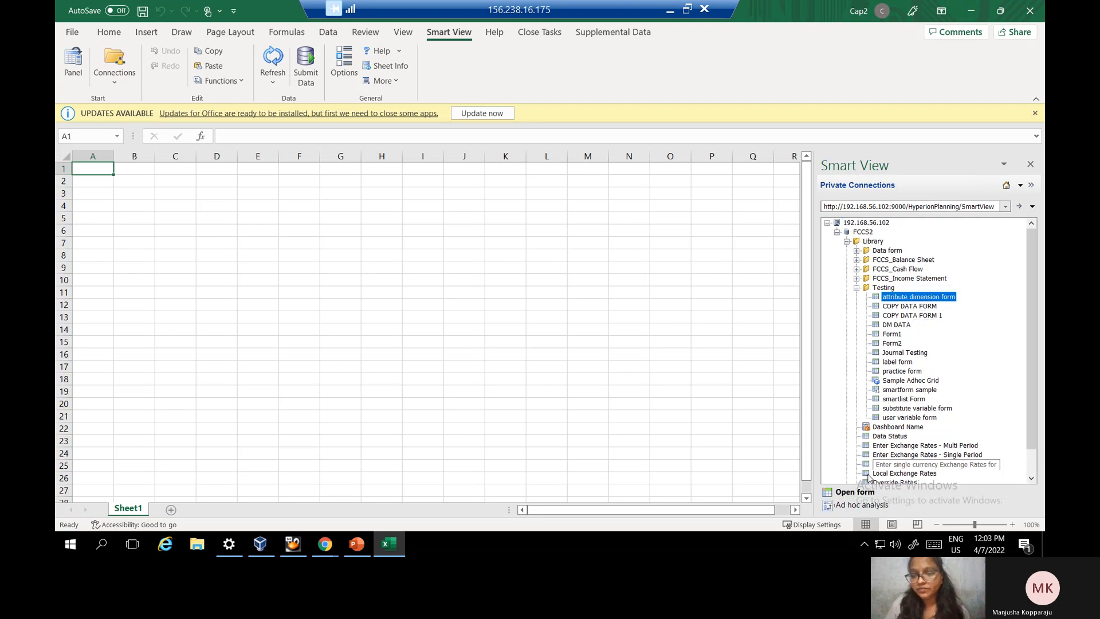
click(857, 507)
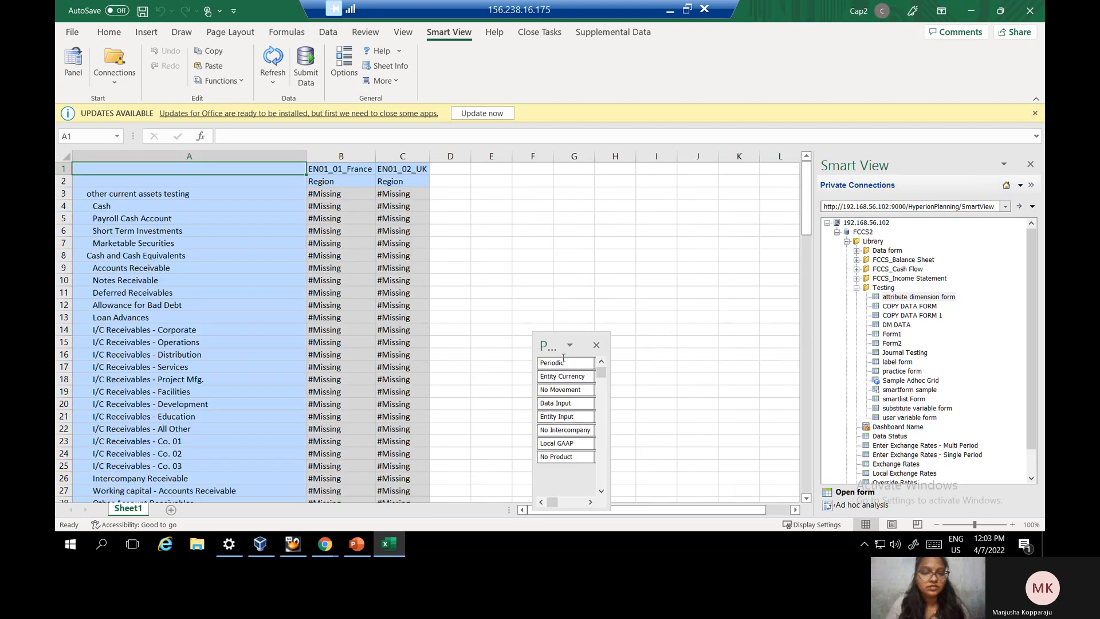
click(570, 345)
click(642, 328)
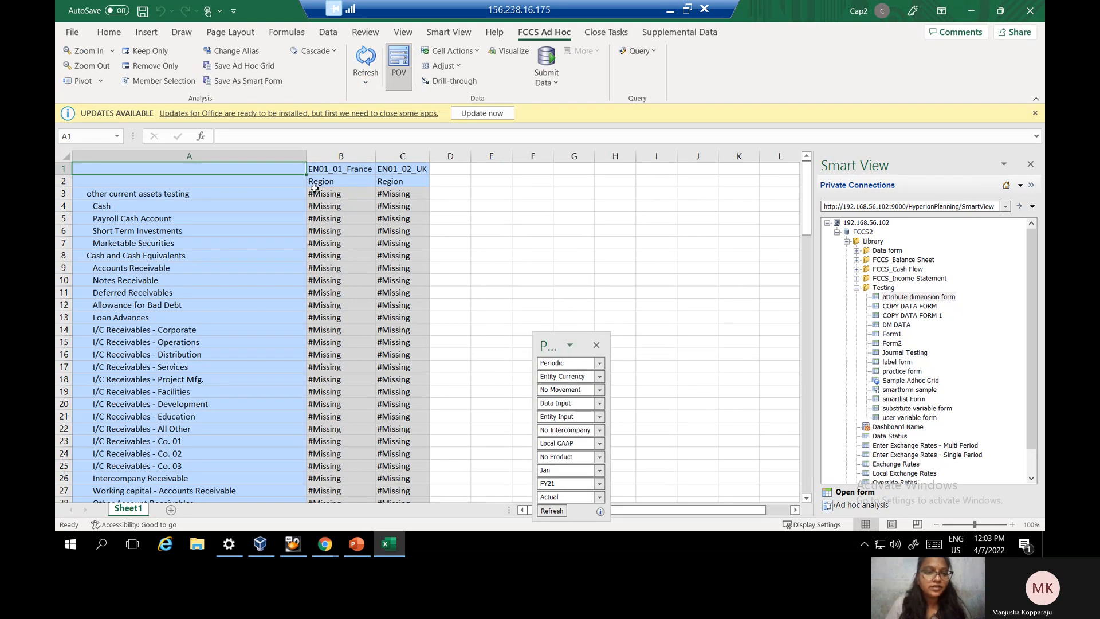
Step: Insert a blank row above the entity header row of the ad hoc grid
click(62, 168)
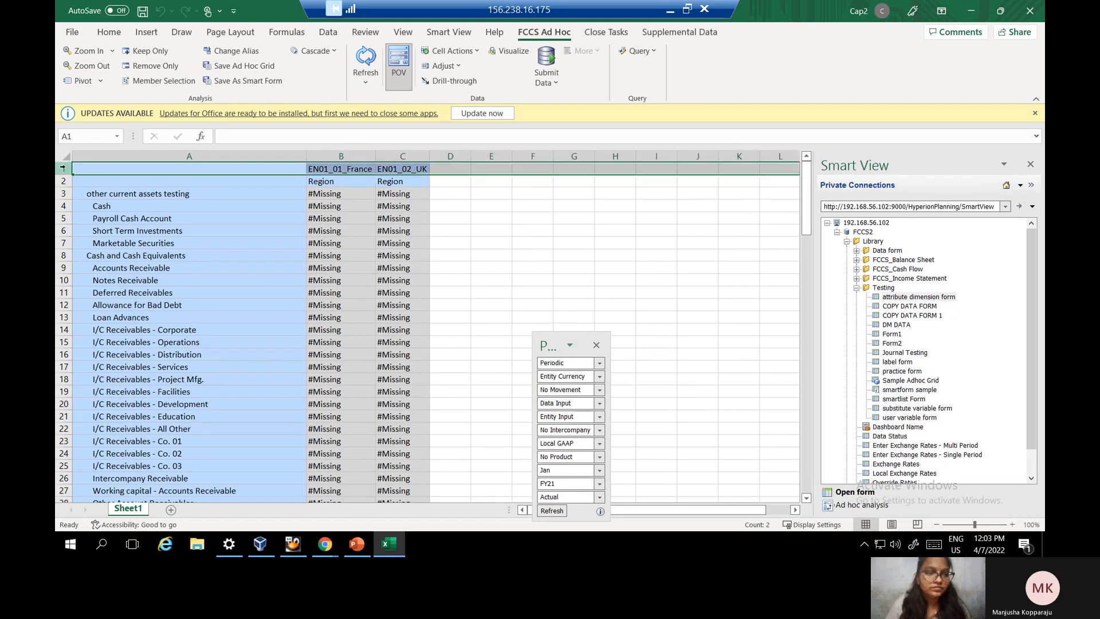
right_click(63, 168)
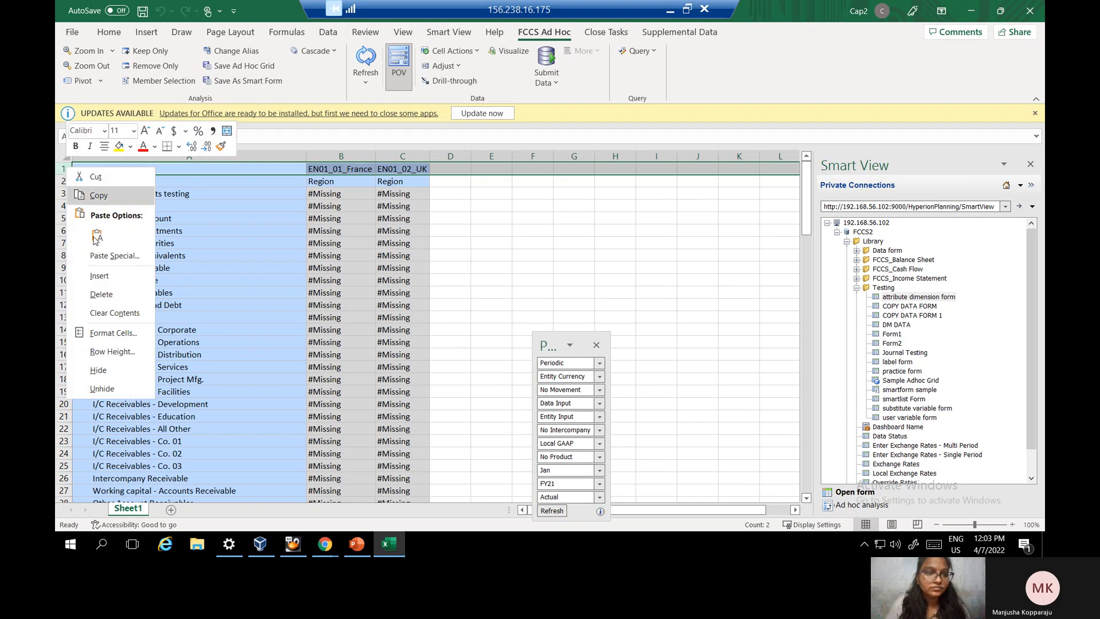
click(99, 277)
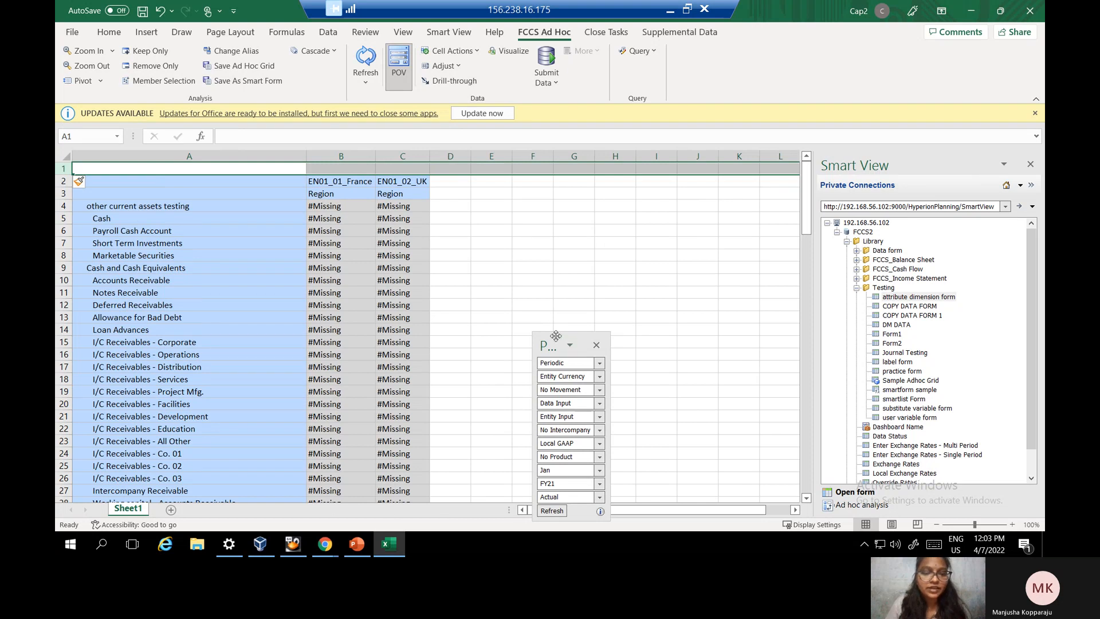
click(342, 168)
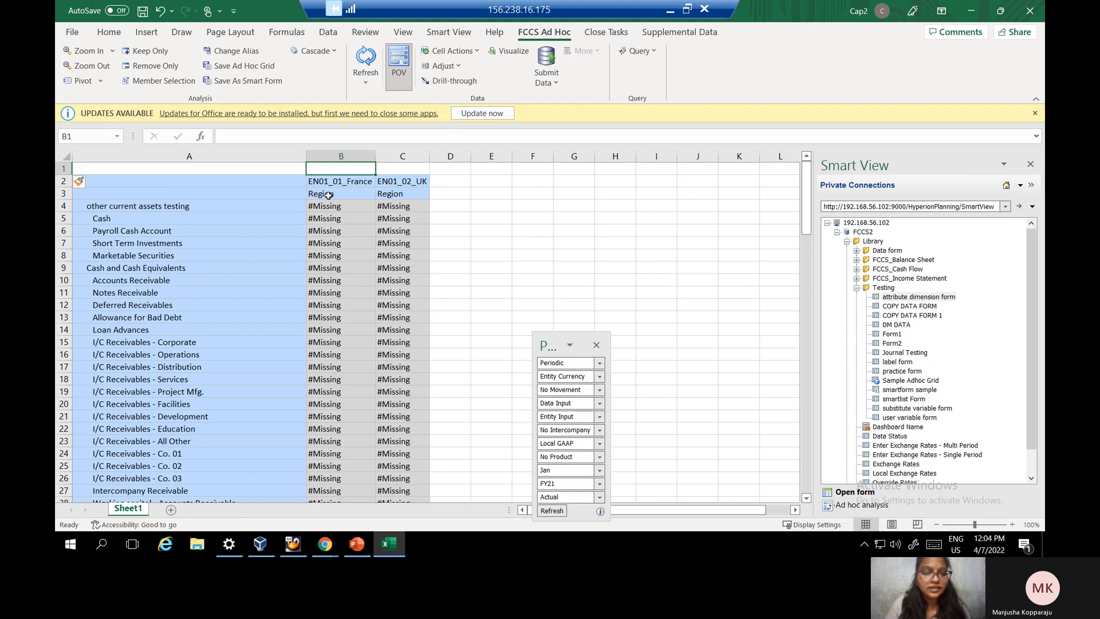
Step: Enter the member region in cell D3 beside the existing Region headers and refresh the ad hoc grid
click(452, 181)
click(452, 199)
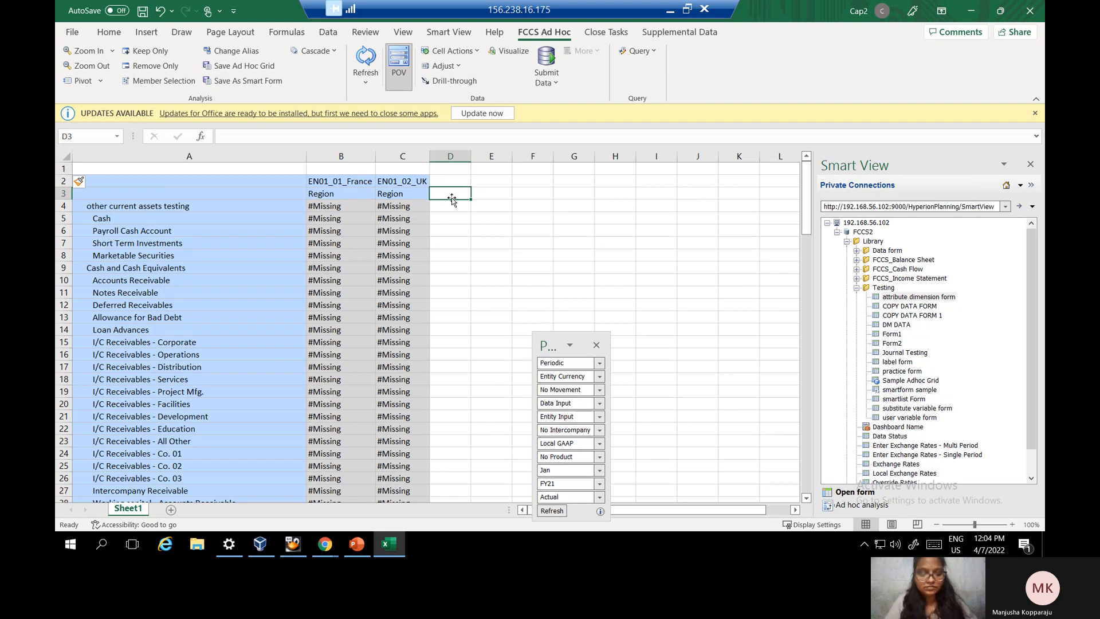
text(region)
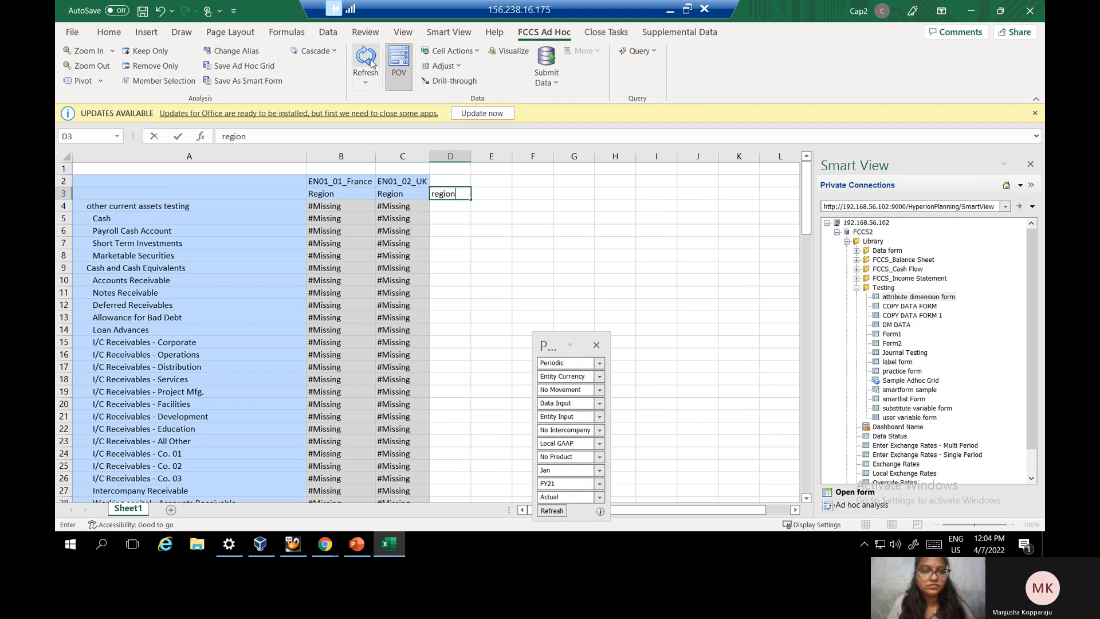
click(477, 228)
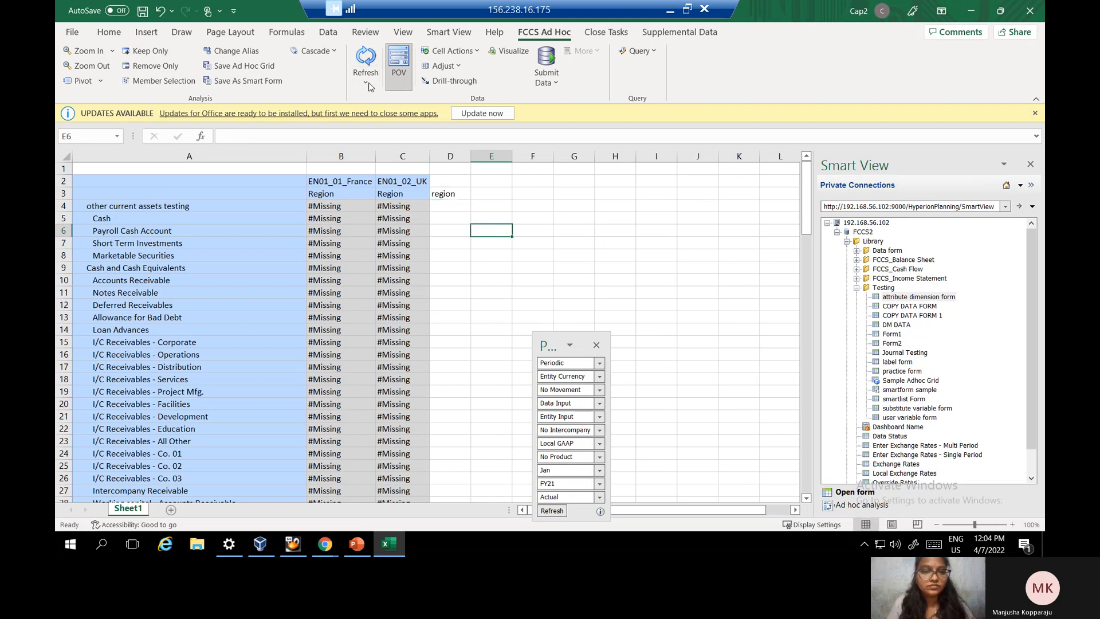
click(364, 56)
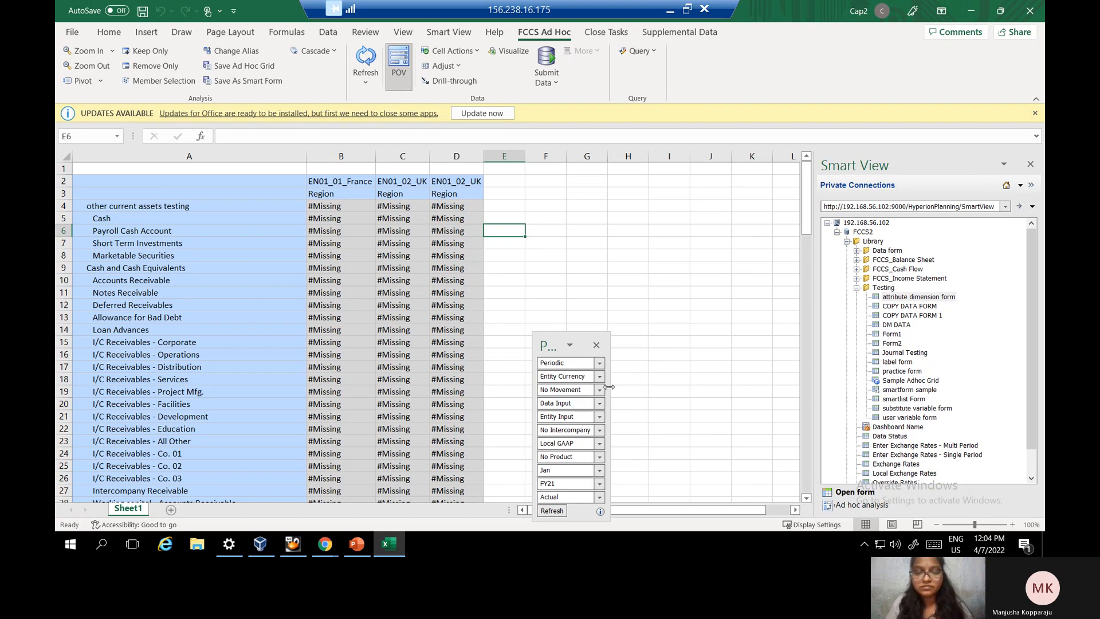
Step: Switch back to the PowerPoint presentation, show the concluding slide 8, and go to the "Thank you" slide
click(356, 545)
click(133, 508)
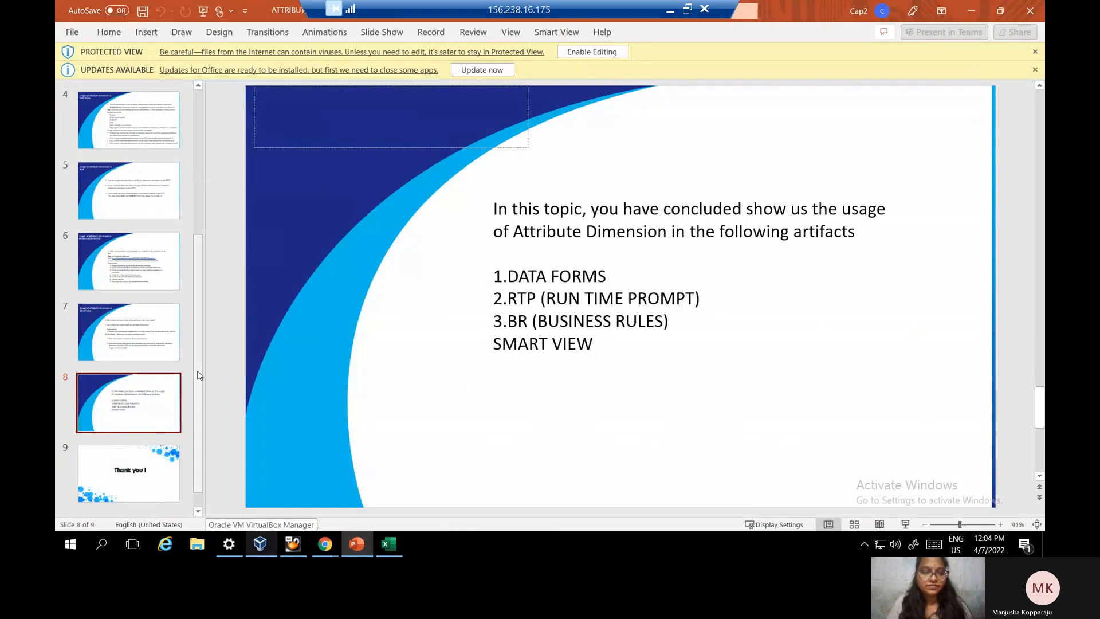
click(143, 472)
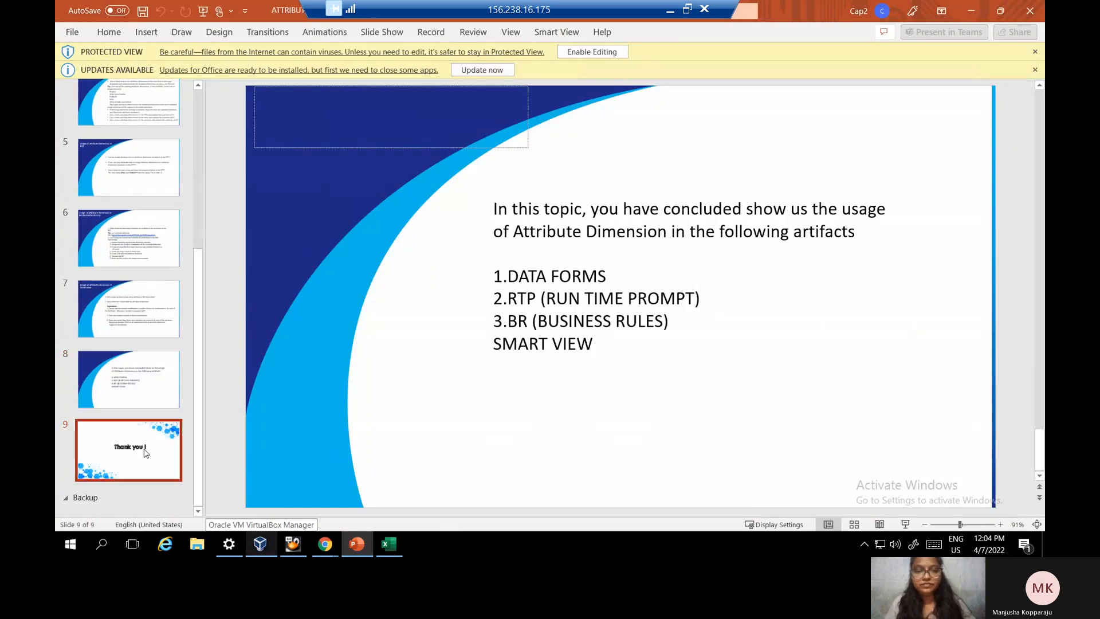